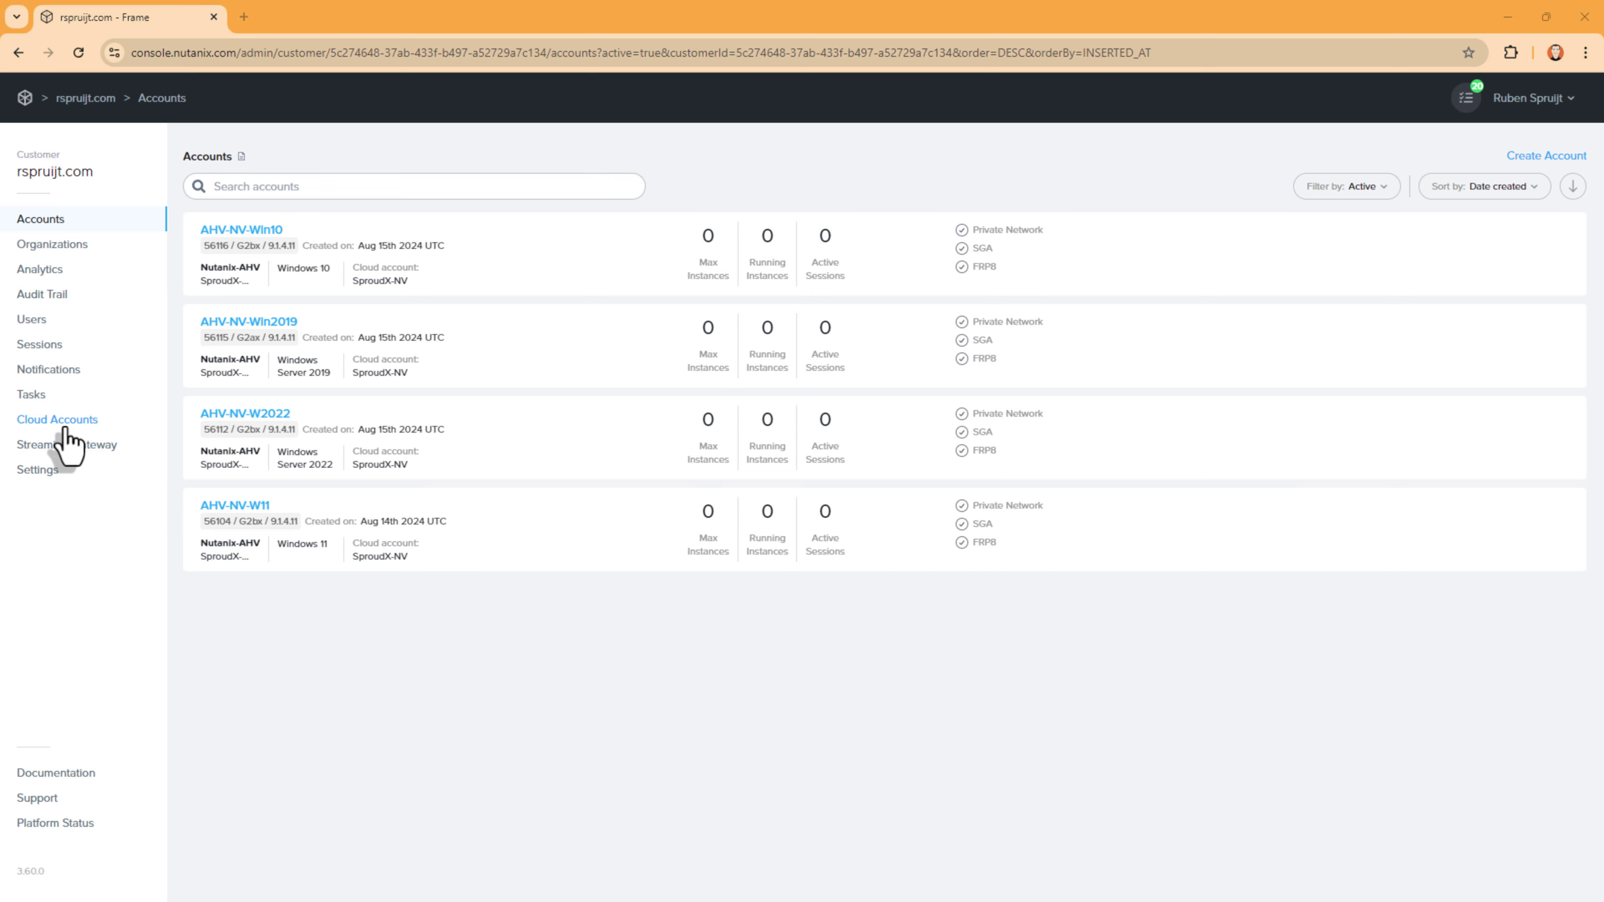
- Go to Cloud Accounts and open the Streaming Gateway page listing the SproudX-NV cluster
click(63, 420)
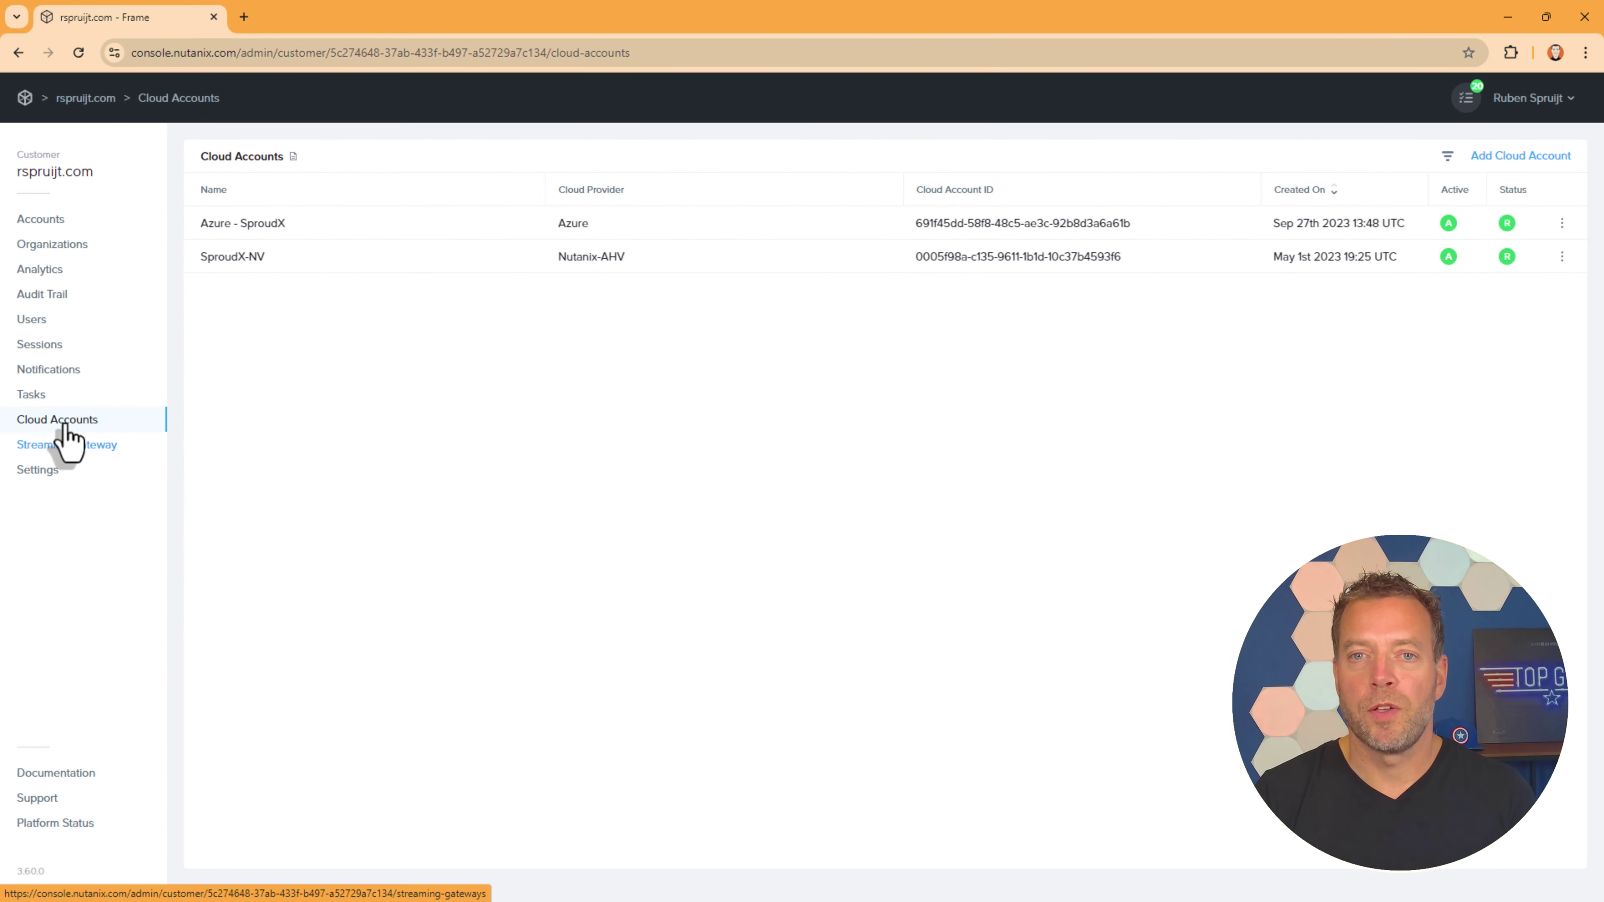
click(64, 454)
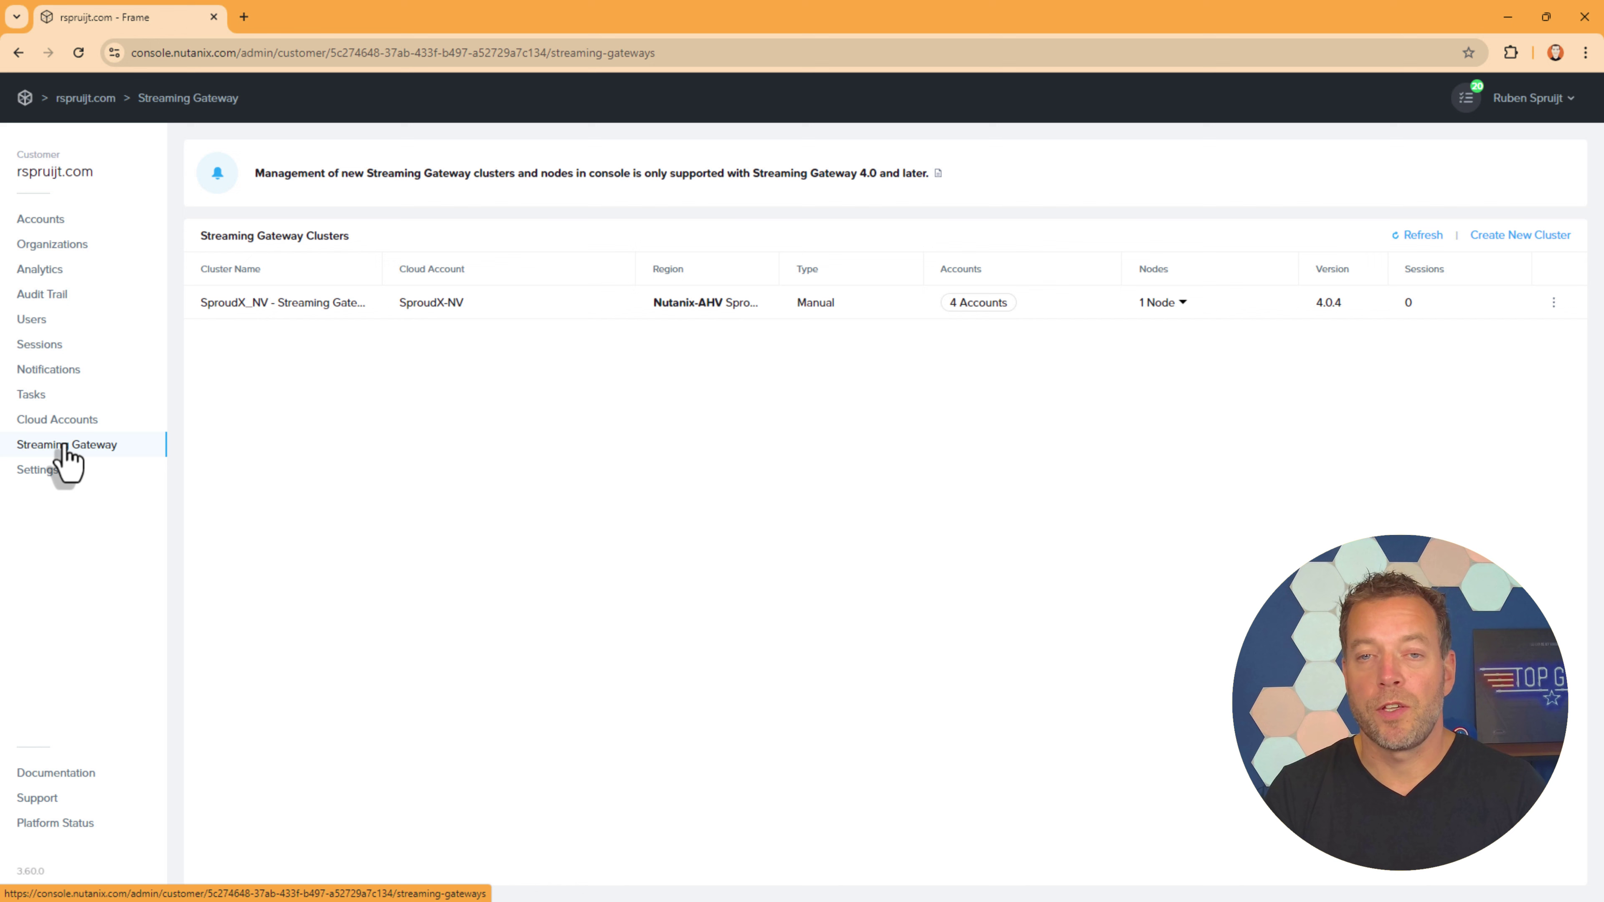
- Start a manual gateway cluster named 'Streaming Gateway AHV - rspruijt.com' on Nutanix-AHV
click(1523, 239)
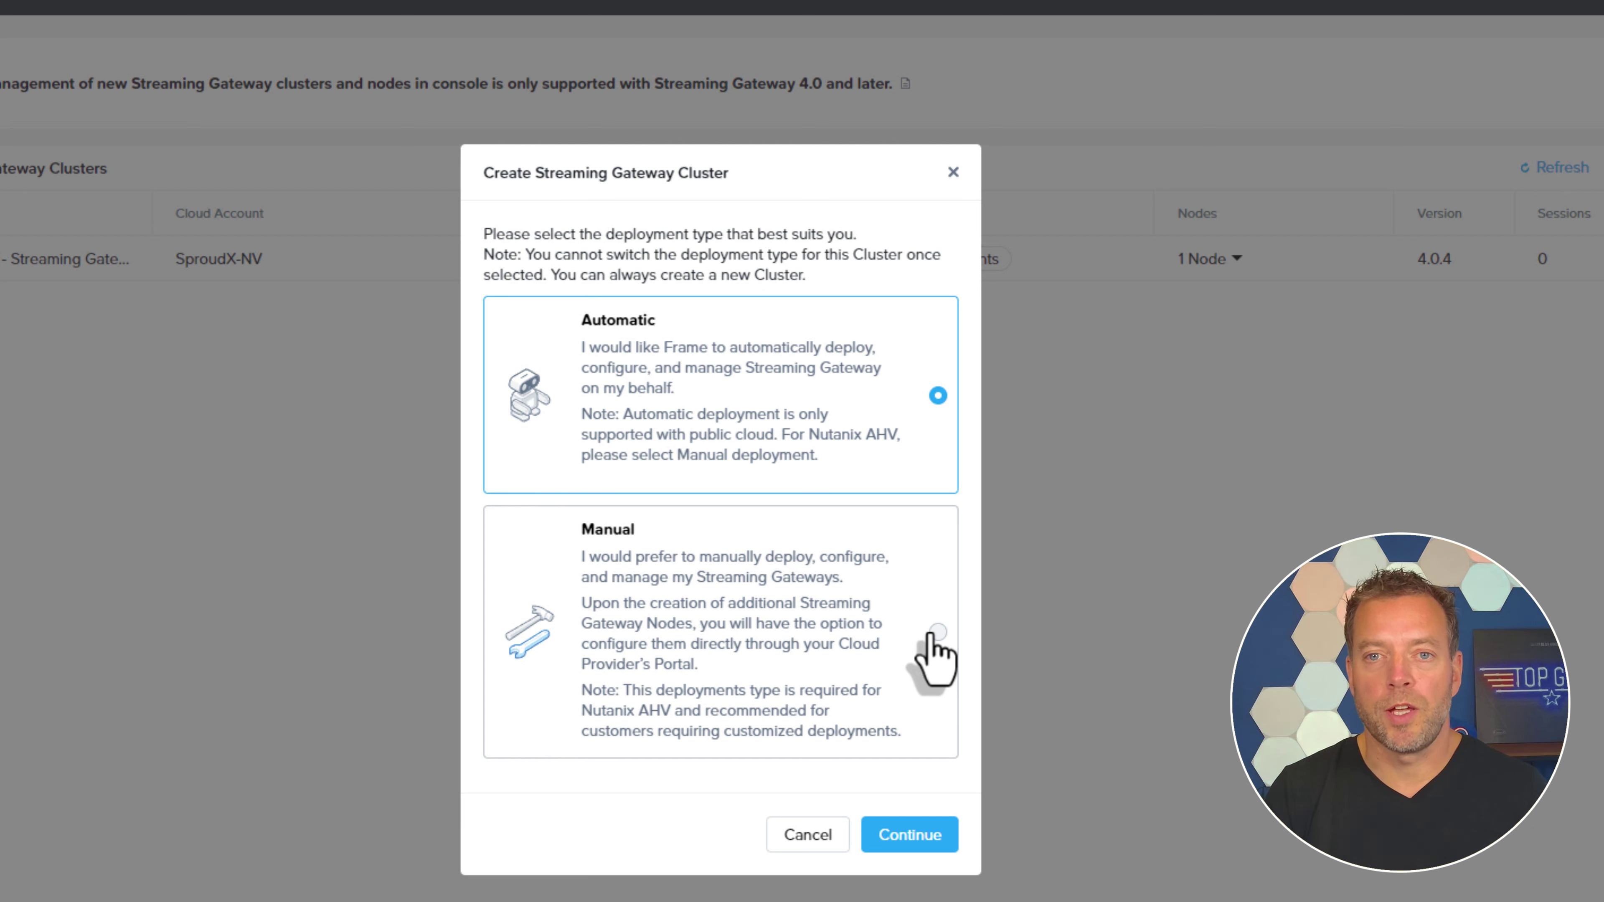
click(938, 632)
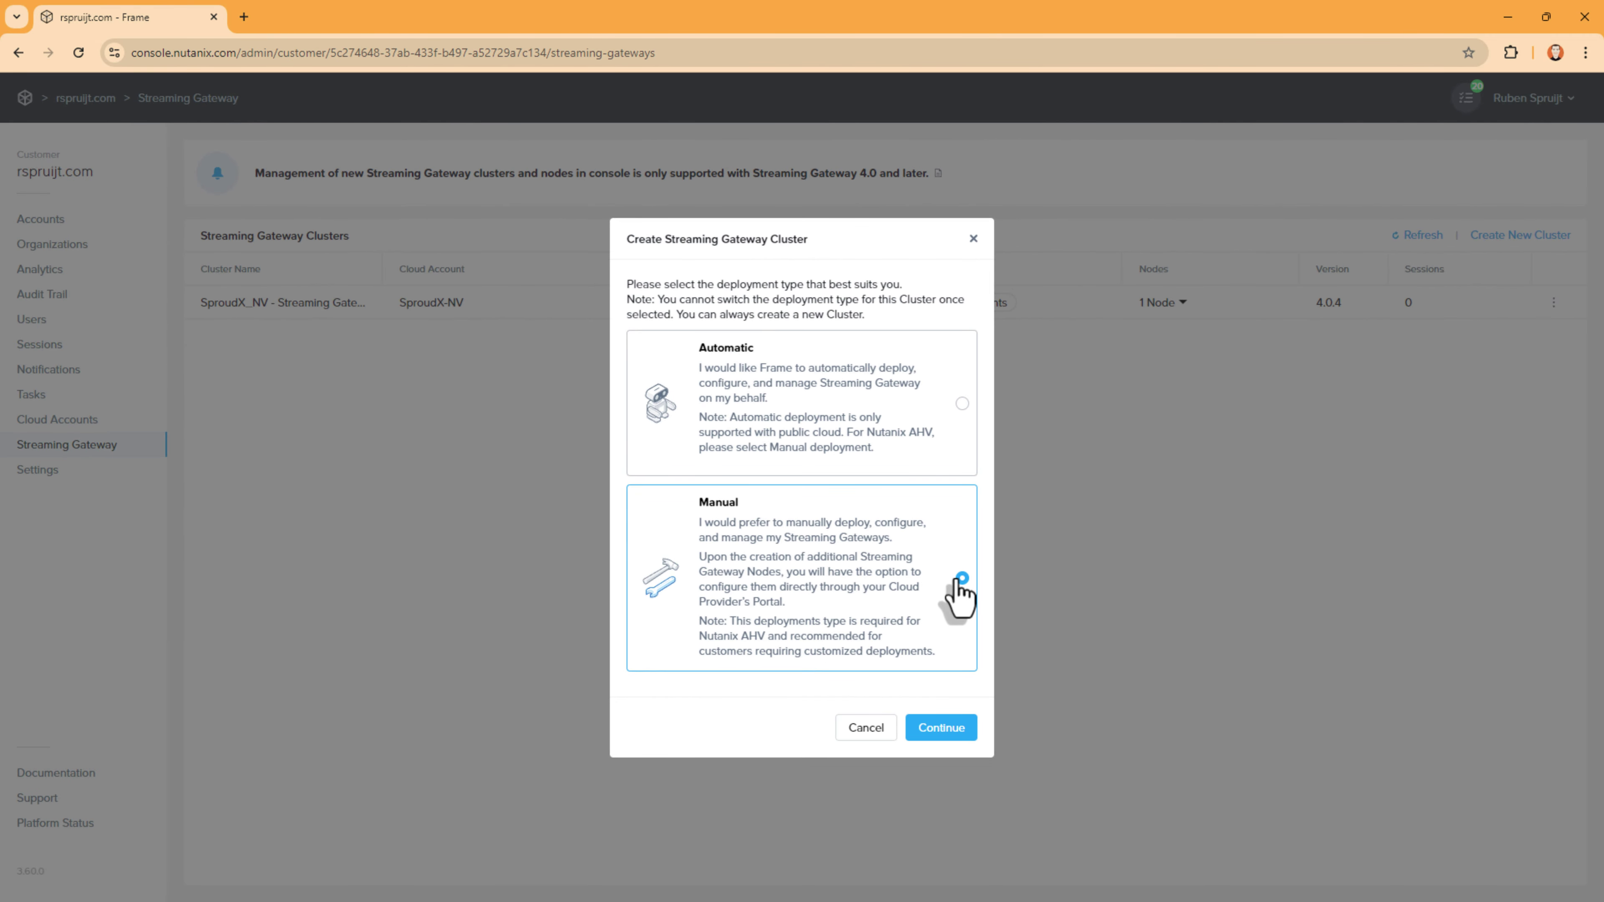
click(934, 741)
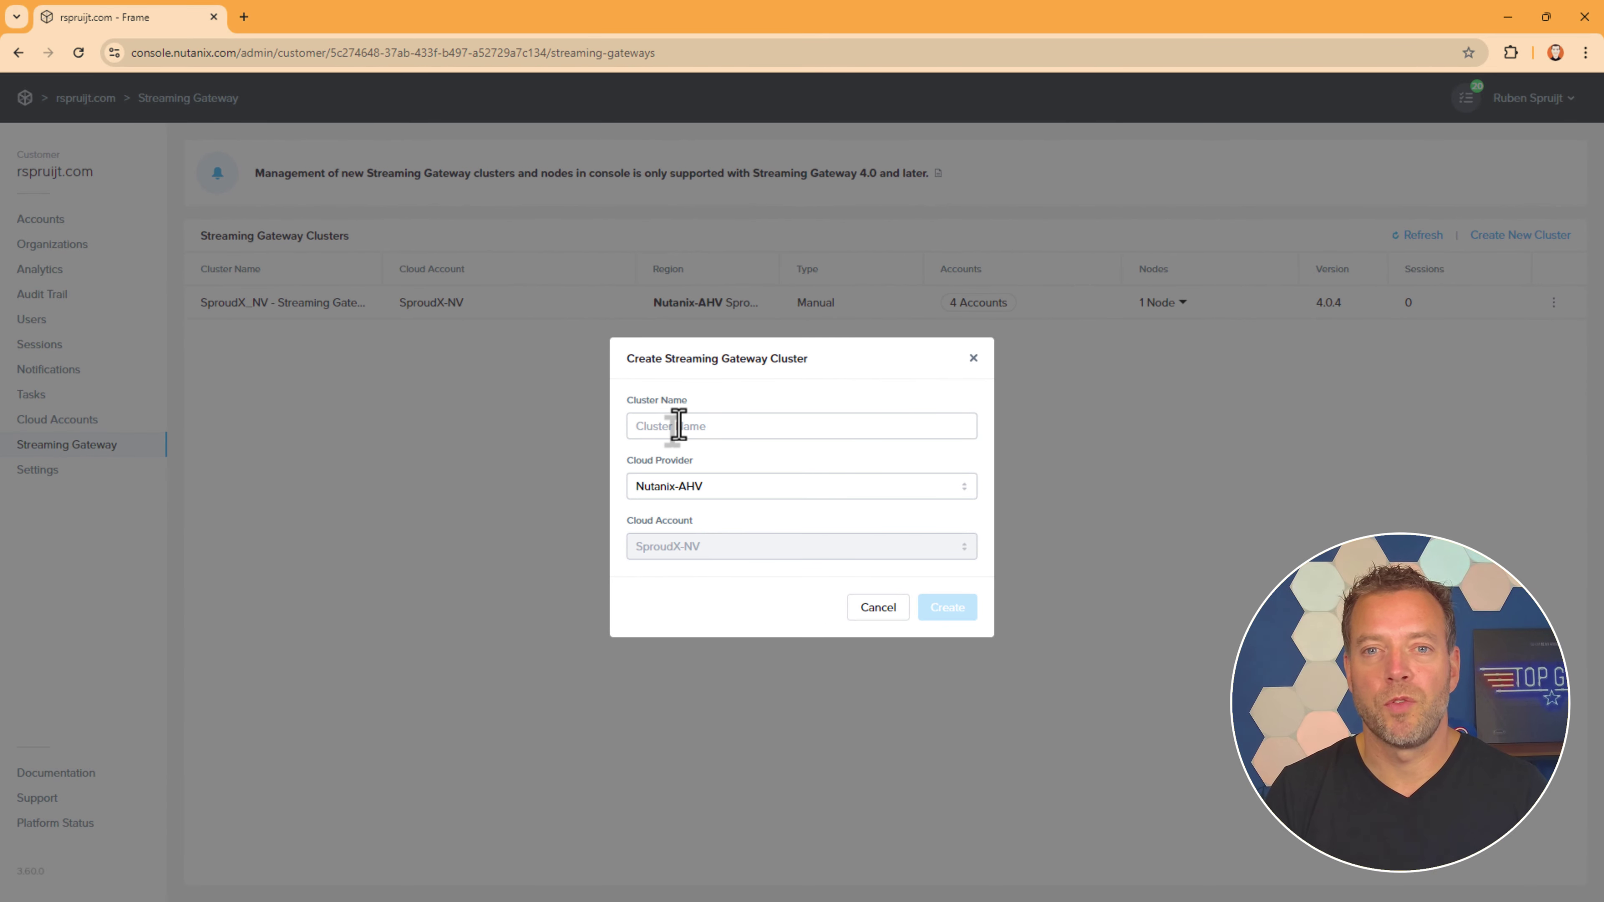
click(679, 426)
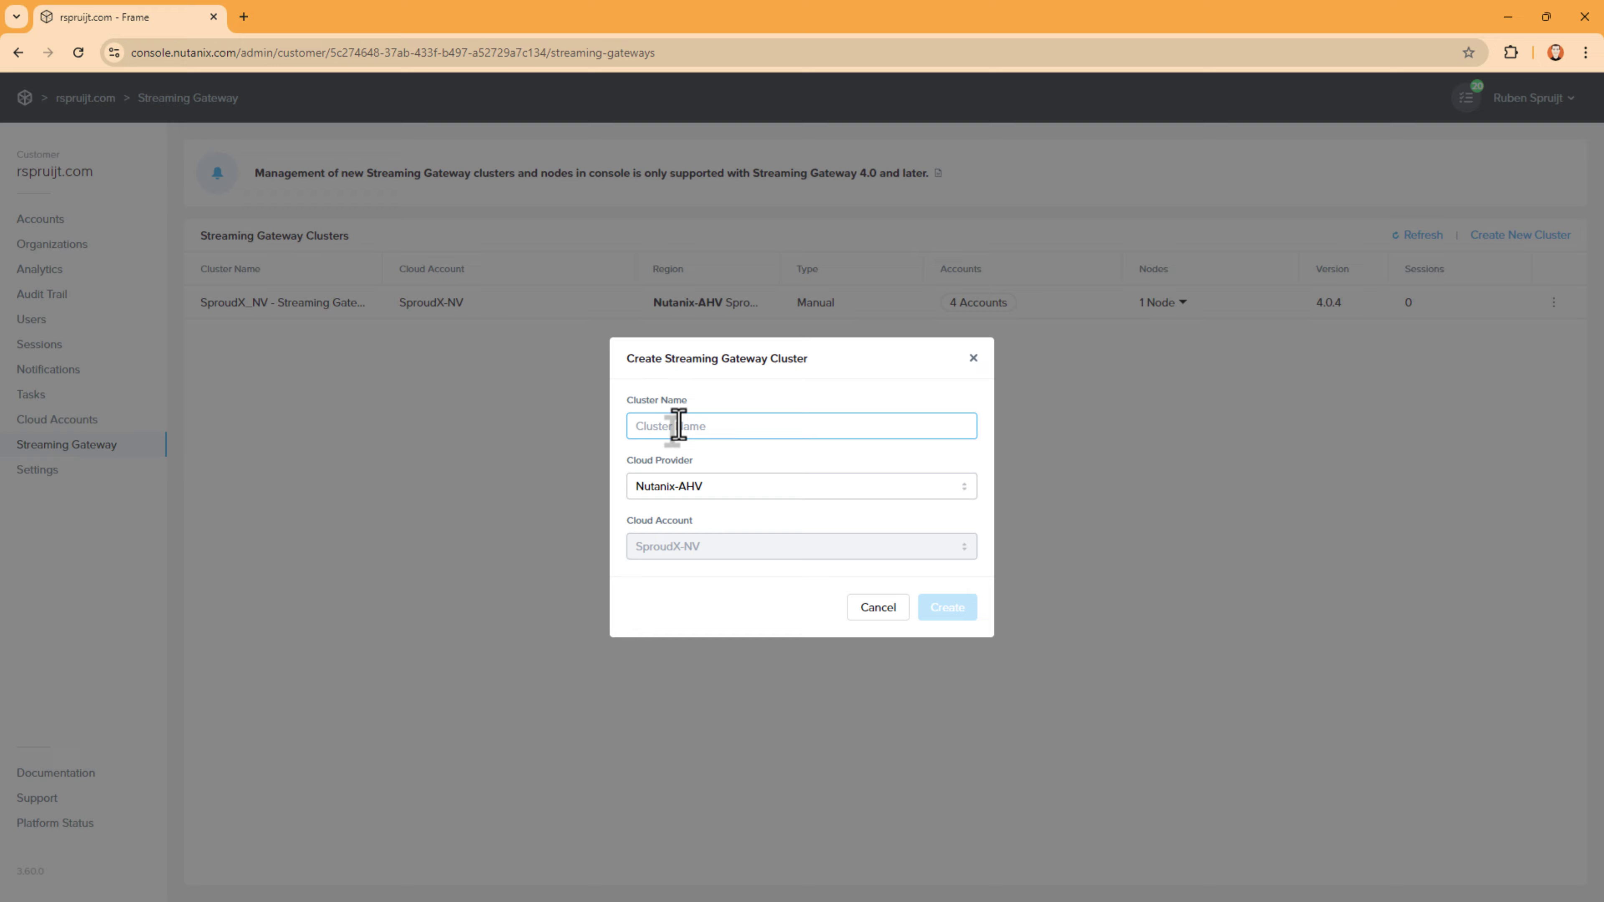
text(Streaming Gateway AHV - rspruijt.com)
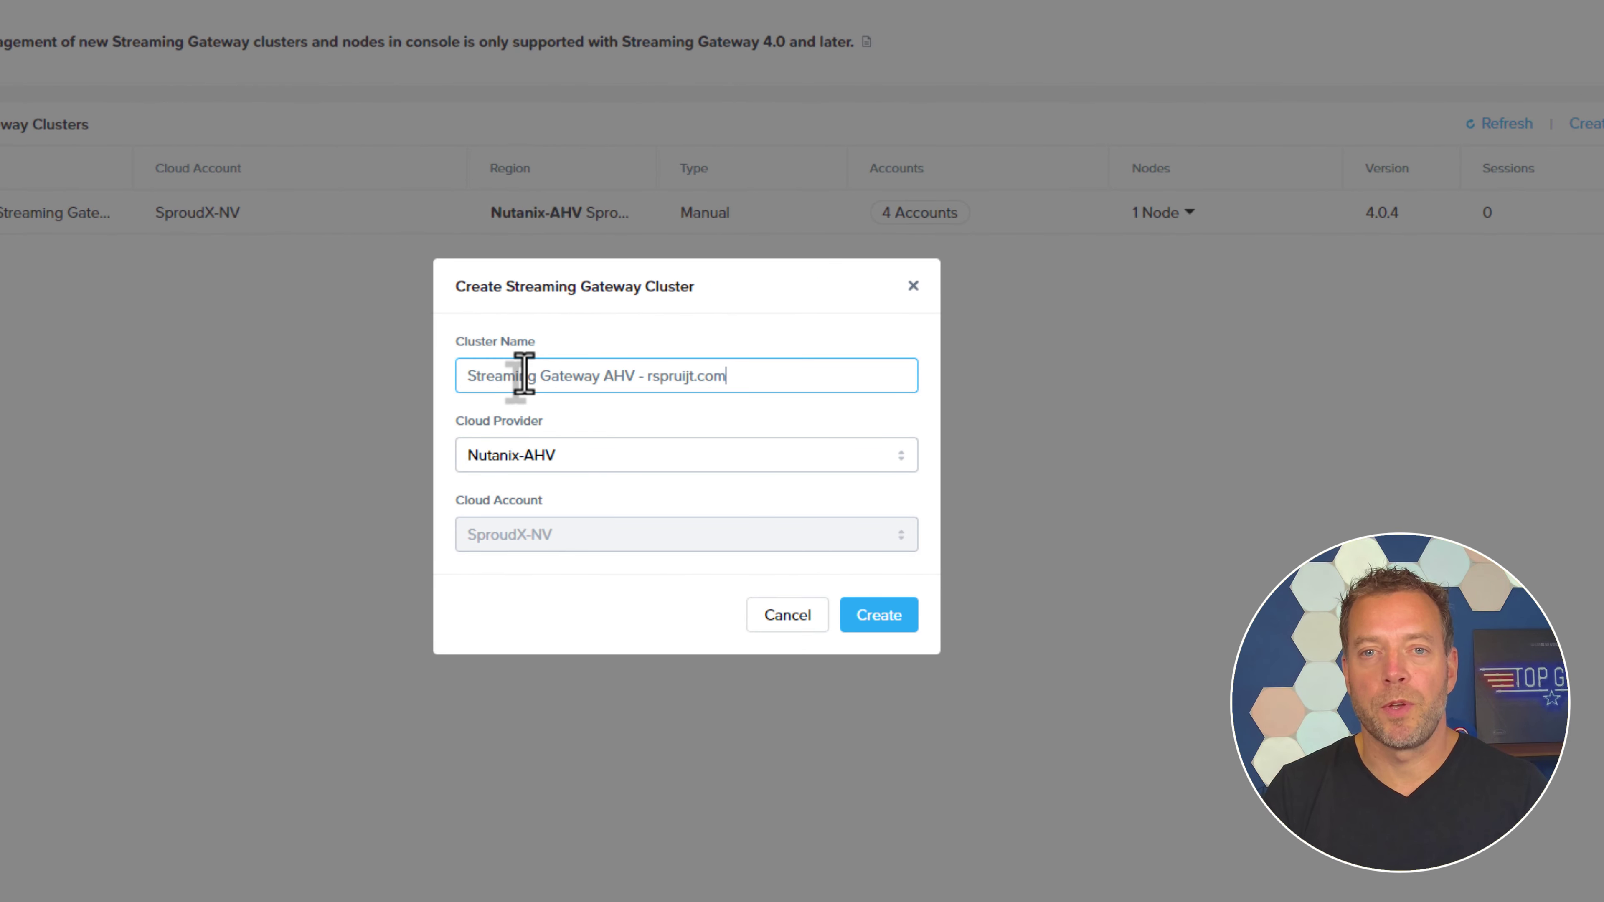
click(593, 458)
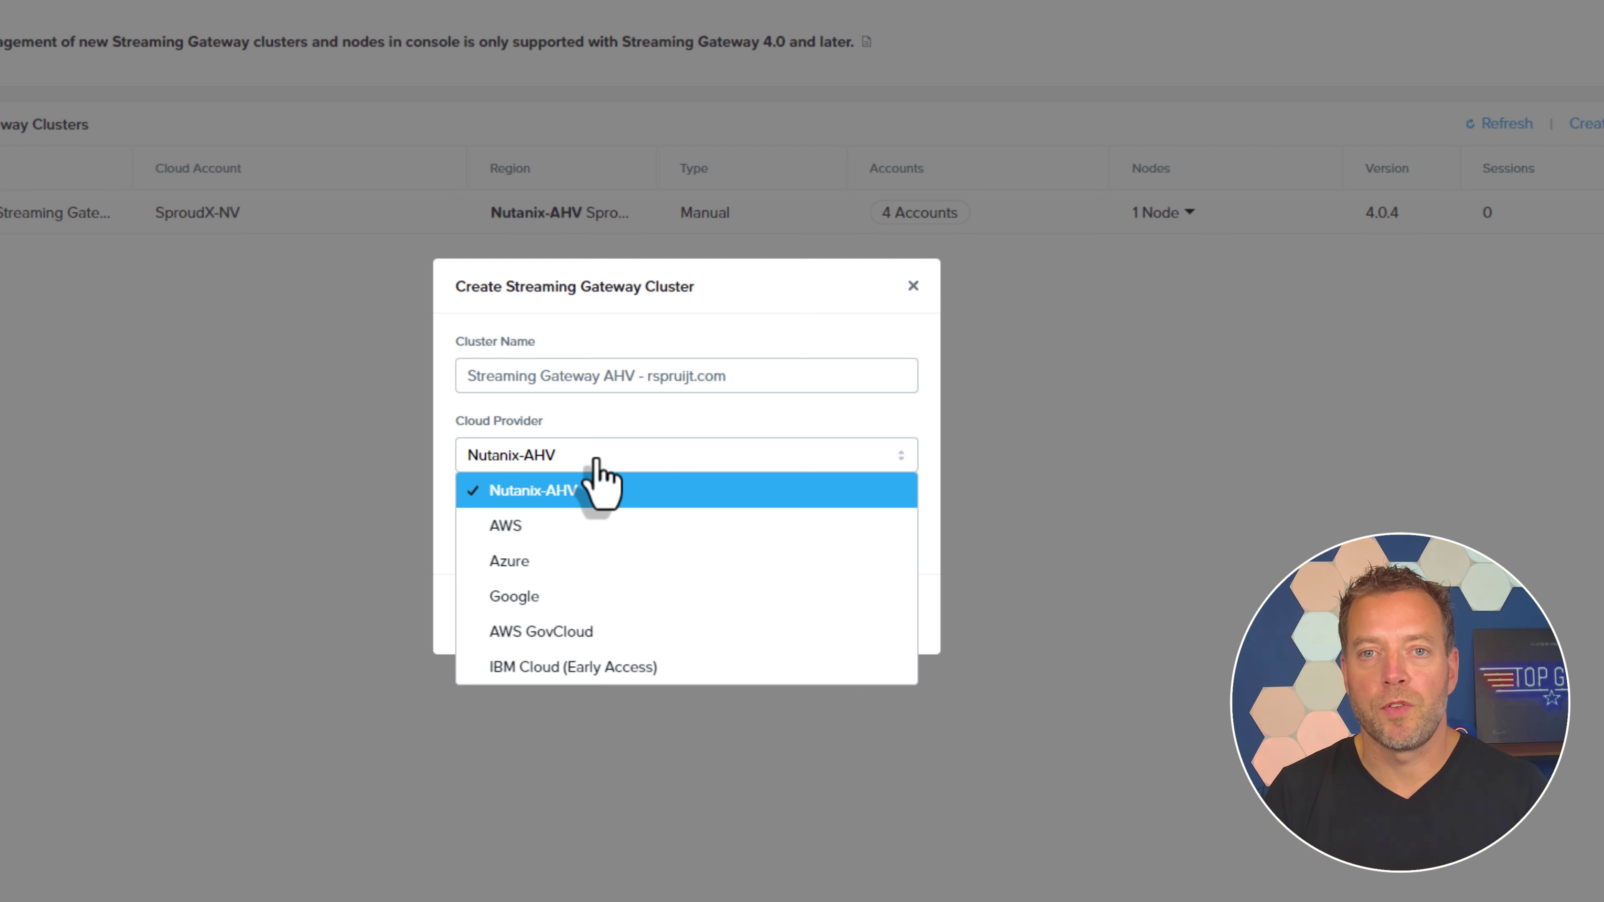
click(596, 460)
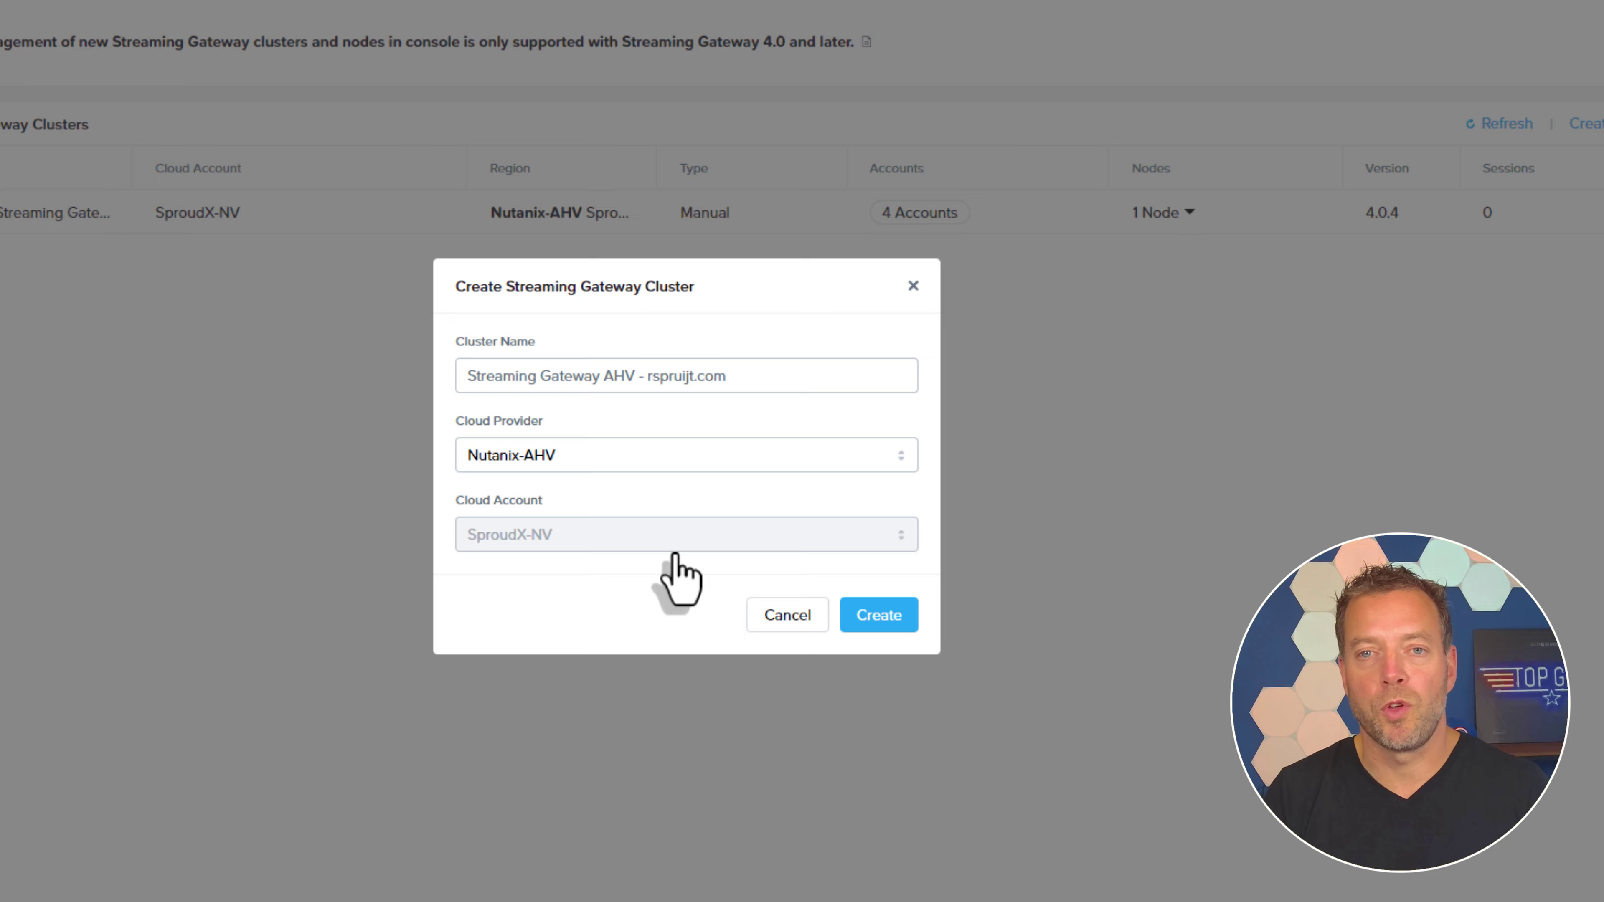
- Create the cluster and copy its unregistered node's activation code
click(878, 615)
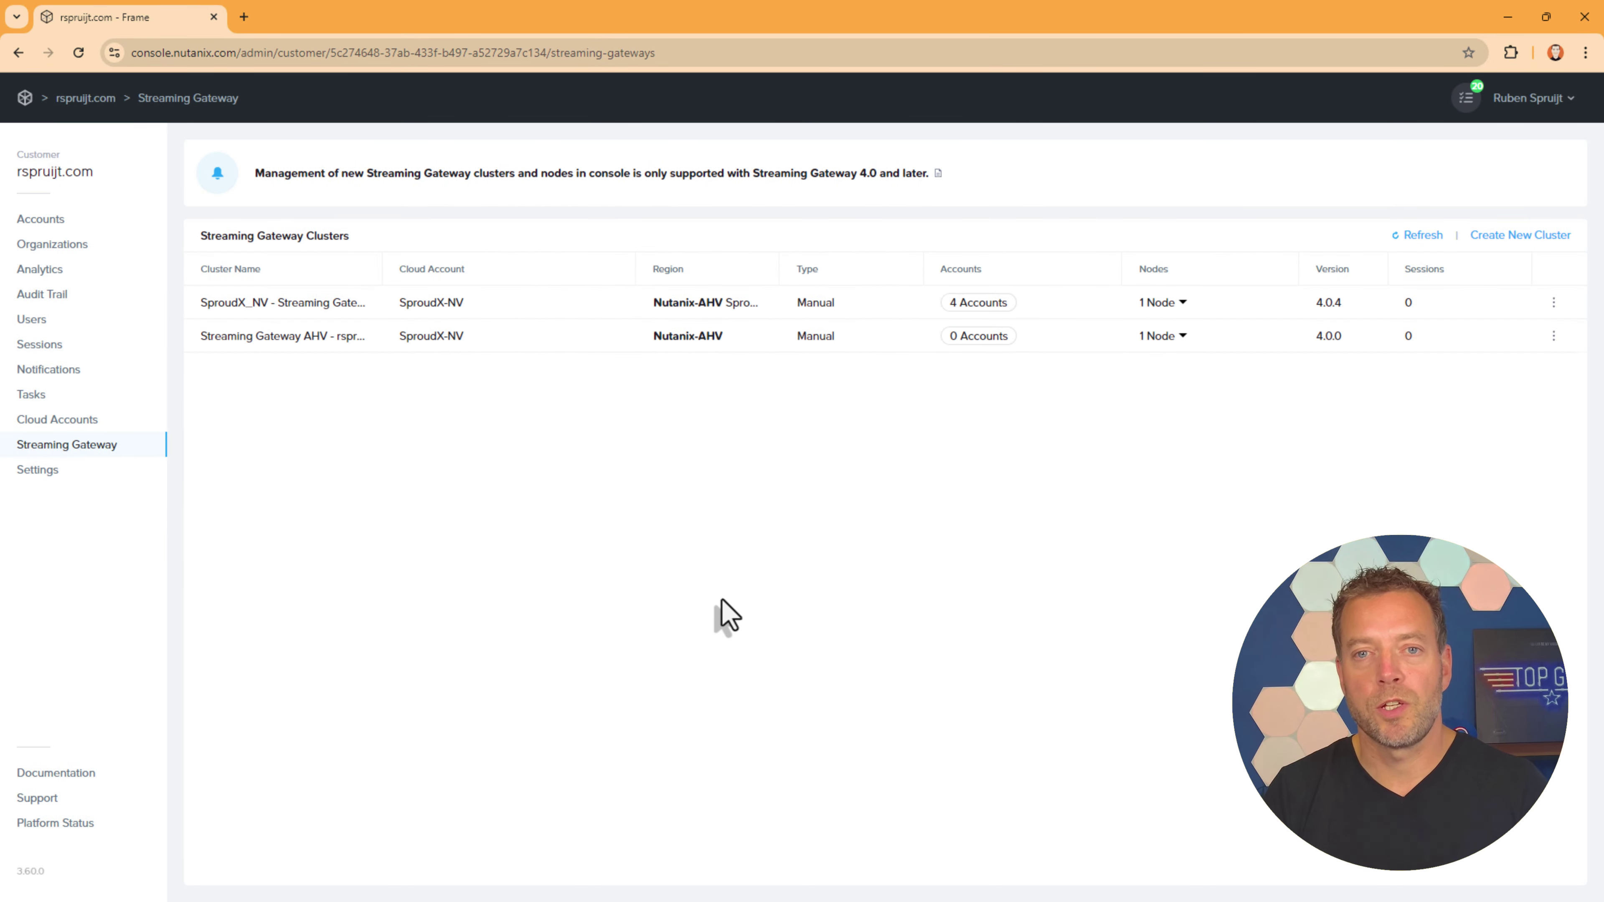
click(1180, 341)
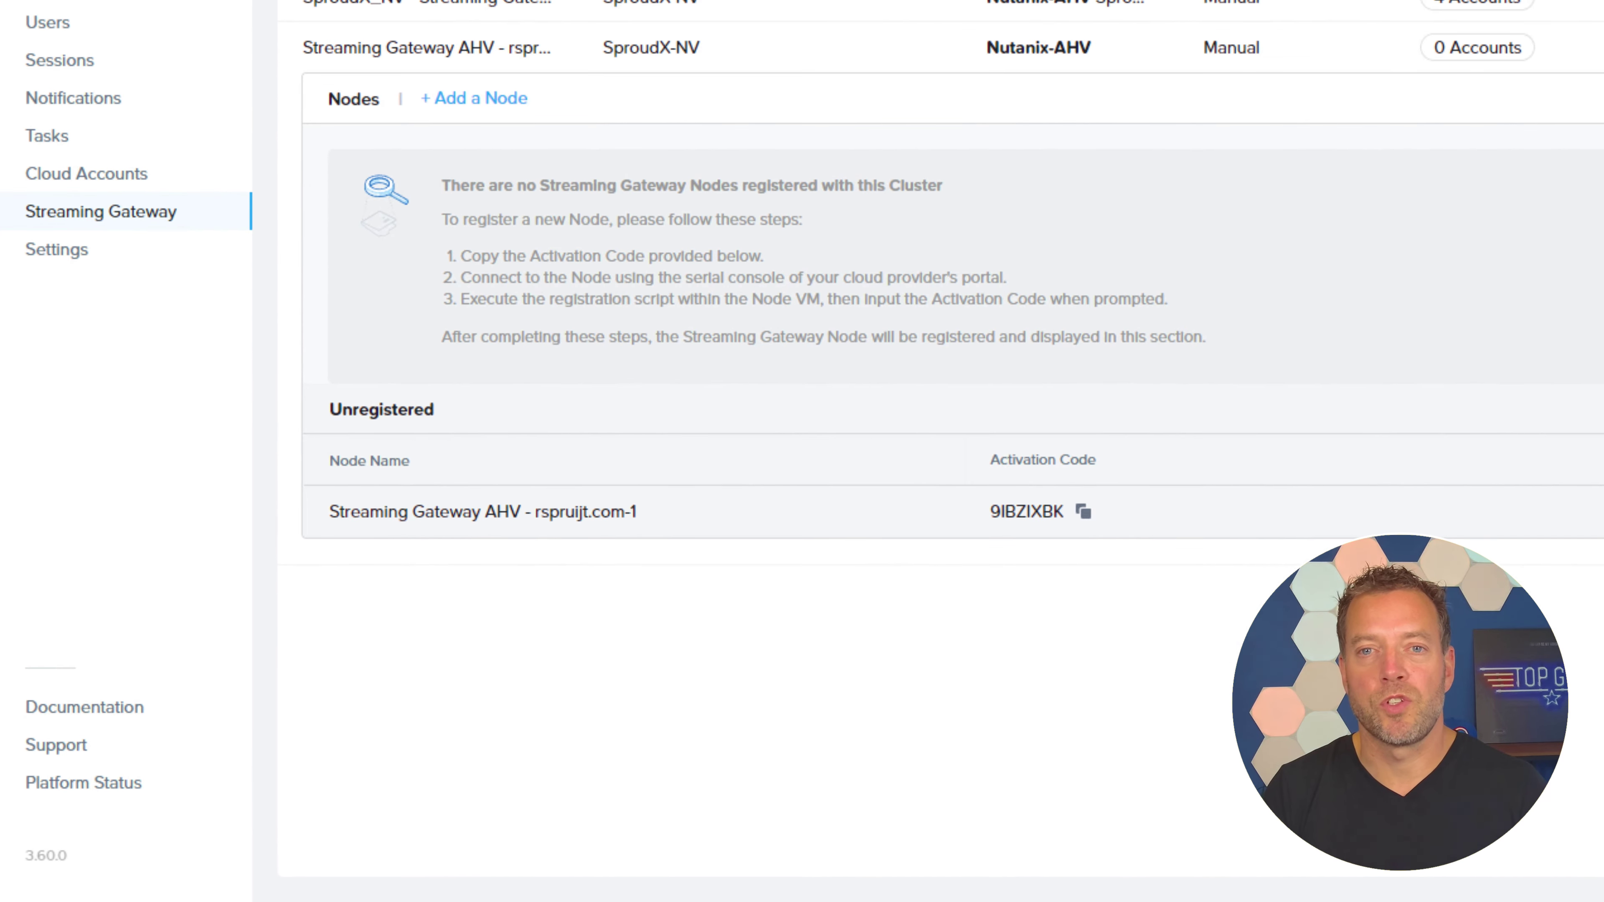
click(1084, 511)
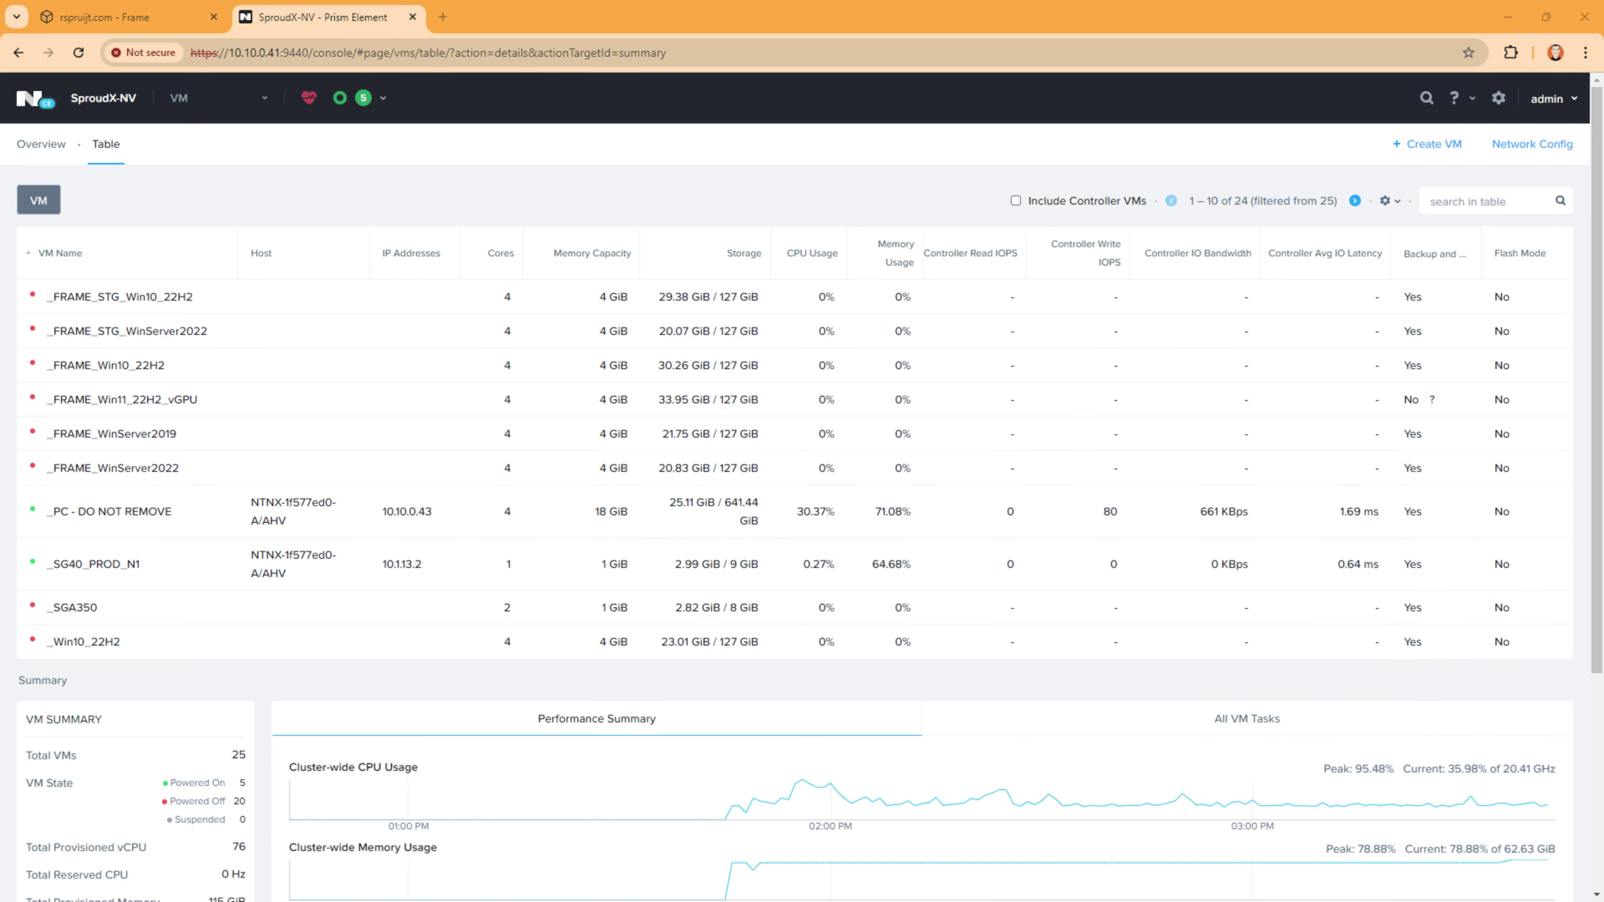
- Look over Prism Element's image configuration settings, then return to the VM table
click(183, 108)
click(189, 456)
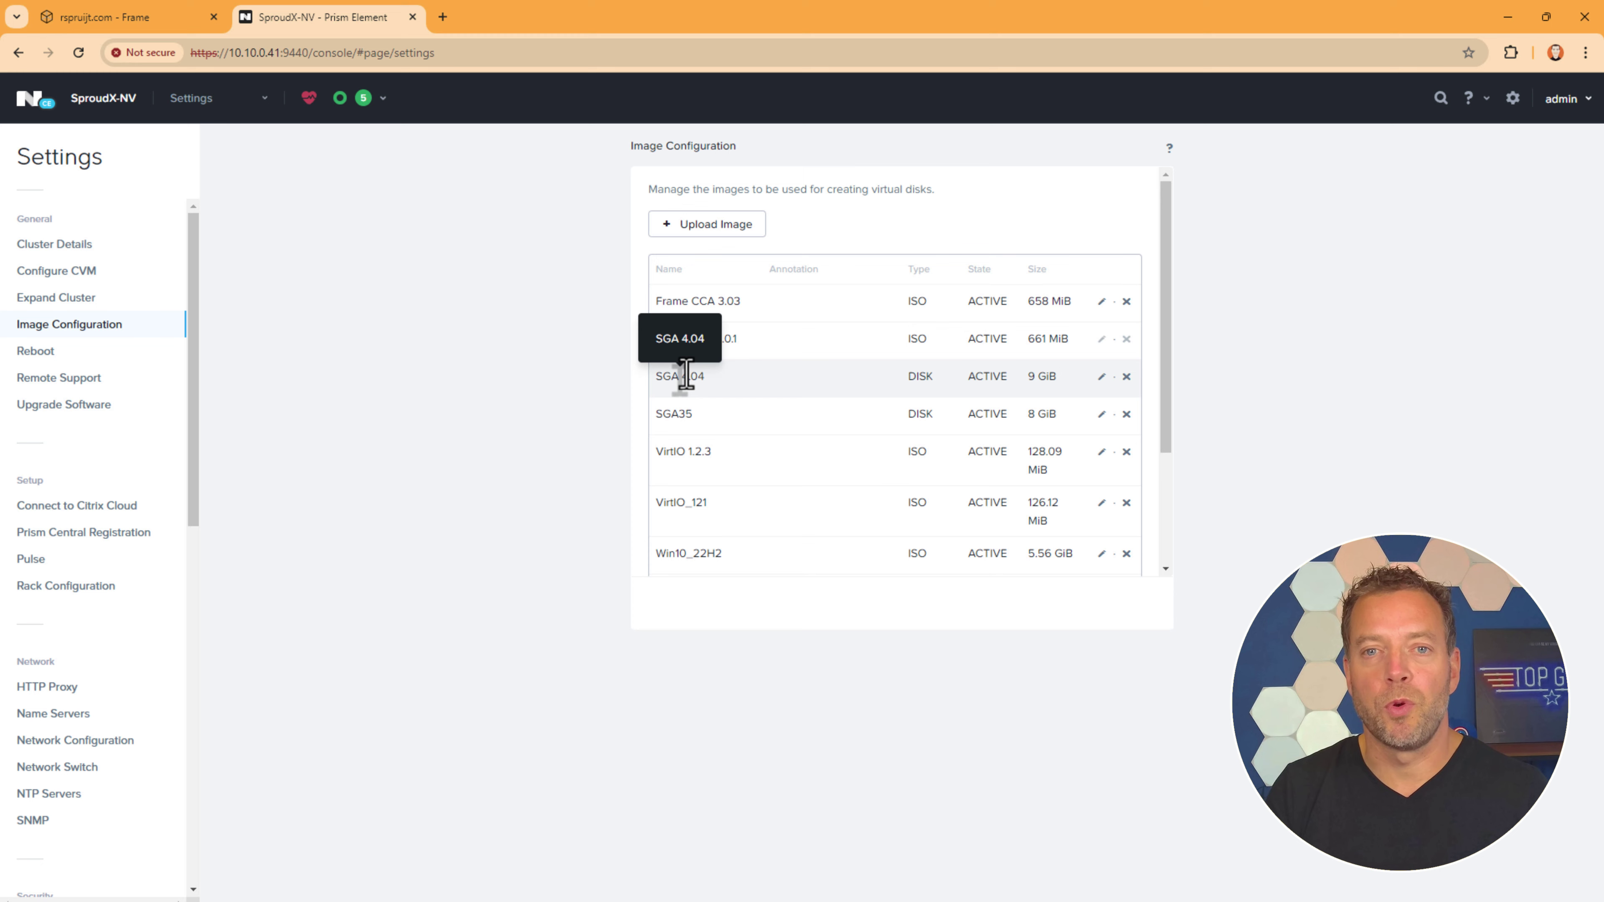
click(190, 101)
click(186, 197)
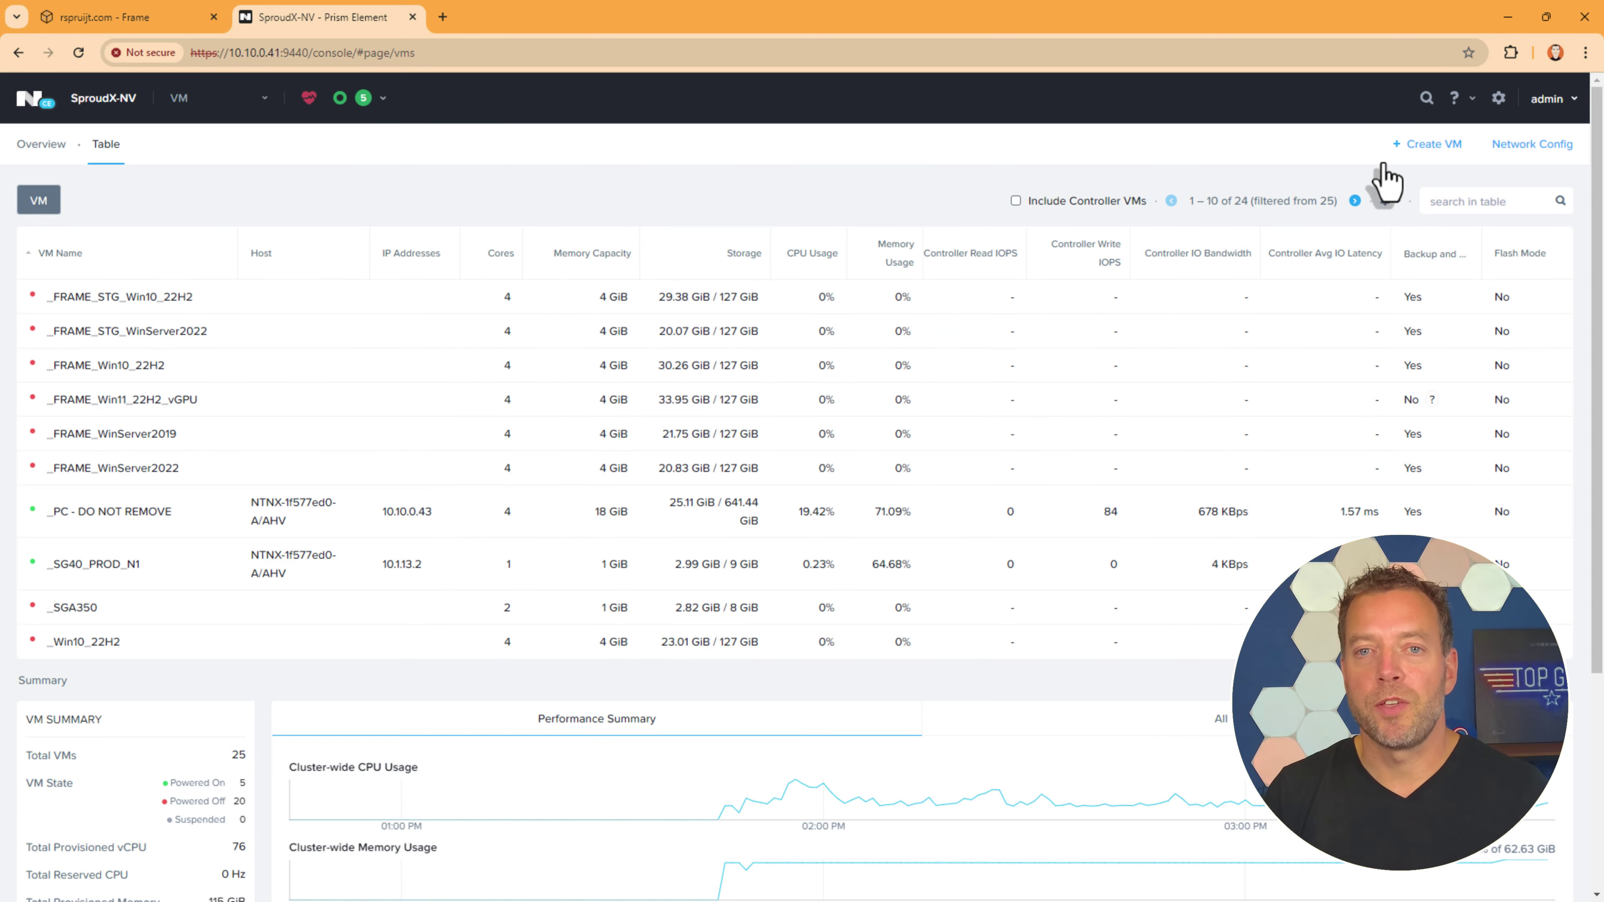
- Start a new VM _SGA40_PROD-N1 with 2 vCPUs, 2 cores per vCPU and 4 GiB memory
click(1429, 144)
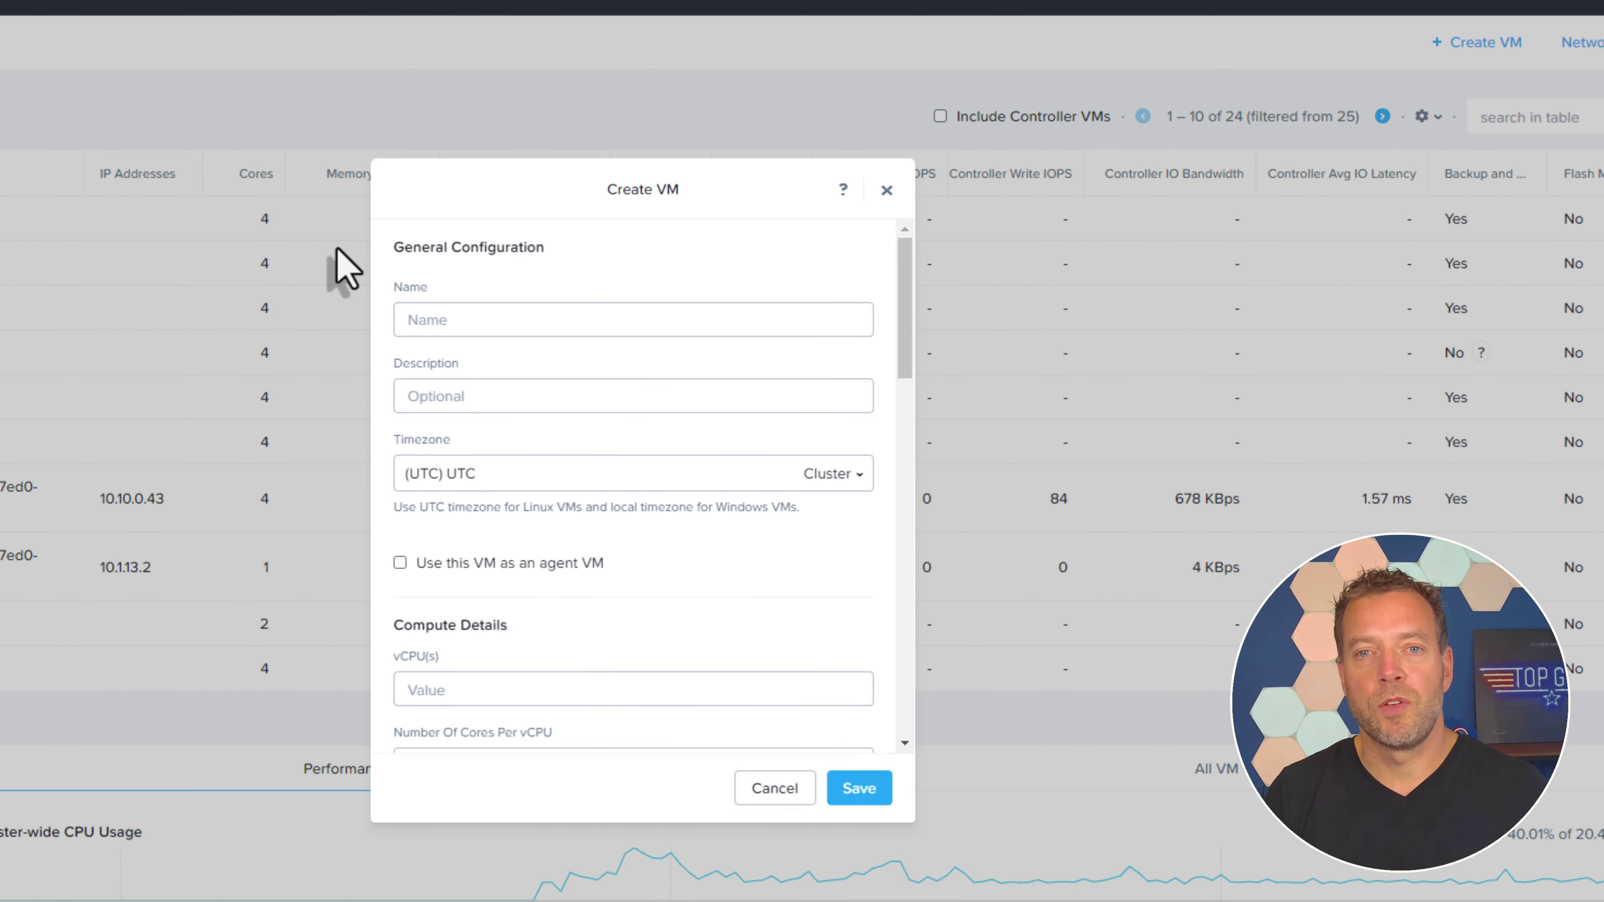
click(458, 319)
text(_SGA)
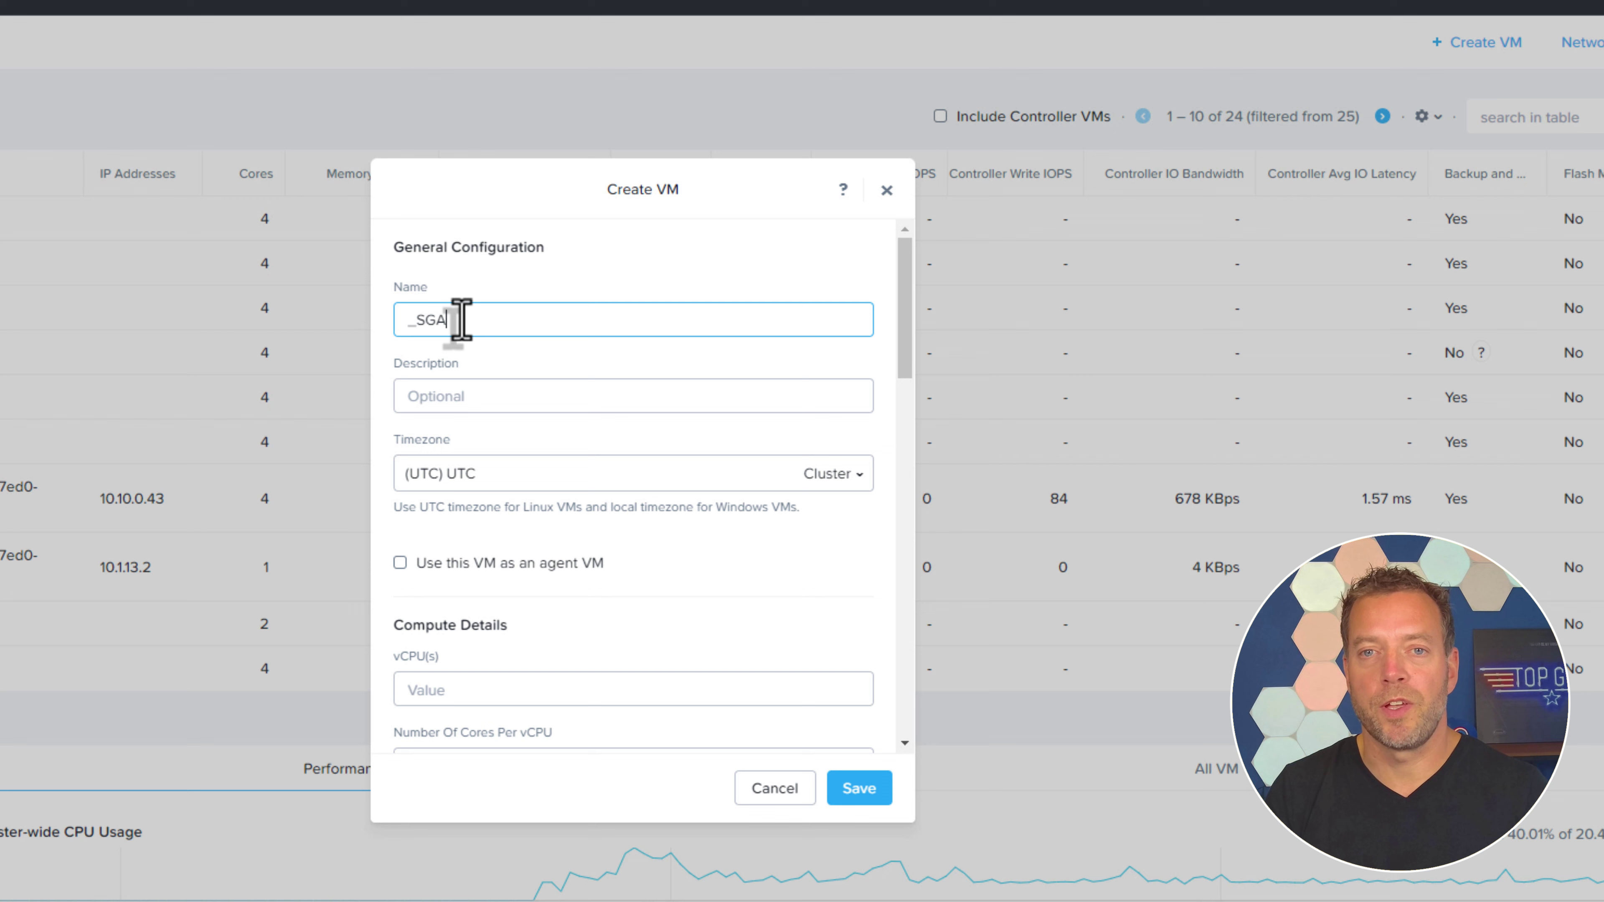
text(40_PROD-N1)
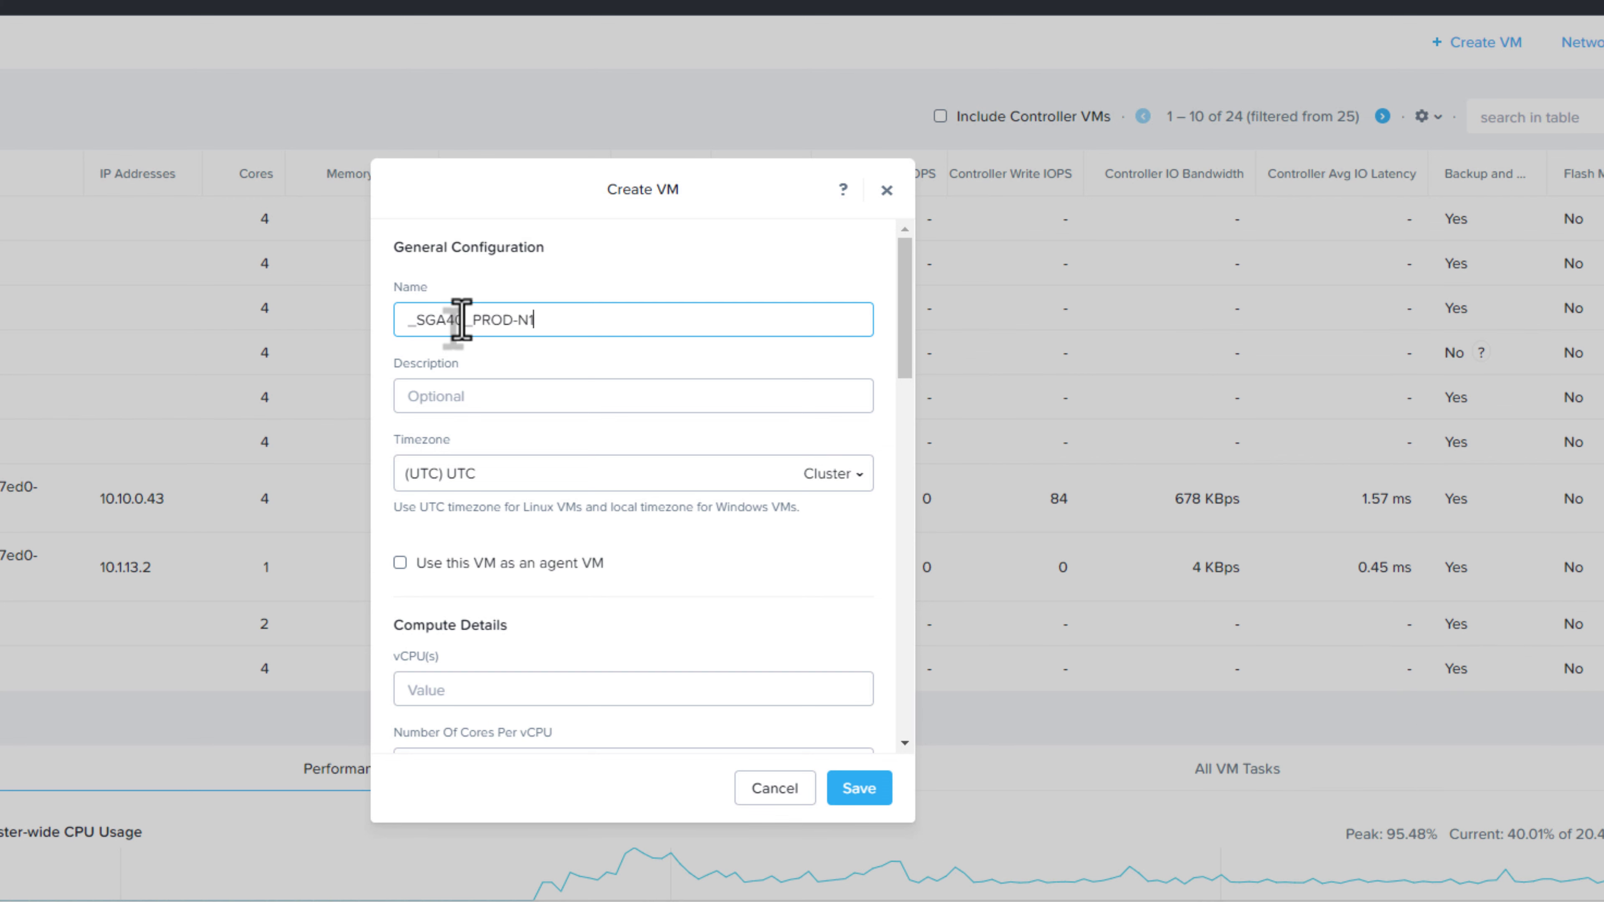
click(469, 690)
text(2)
scroll(464, 676, down, 2)
click(452, 657)
key(BackSpace)
text(2)
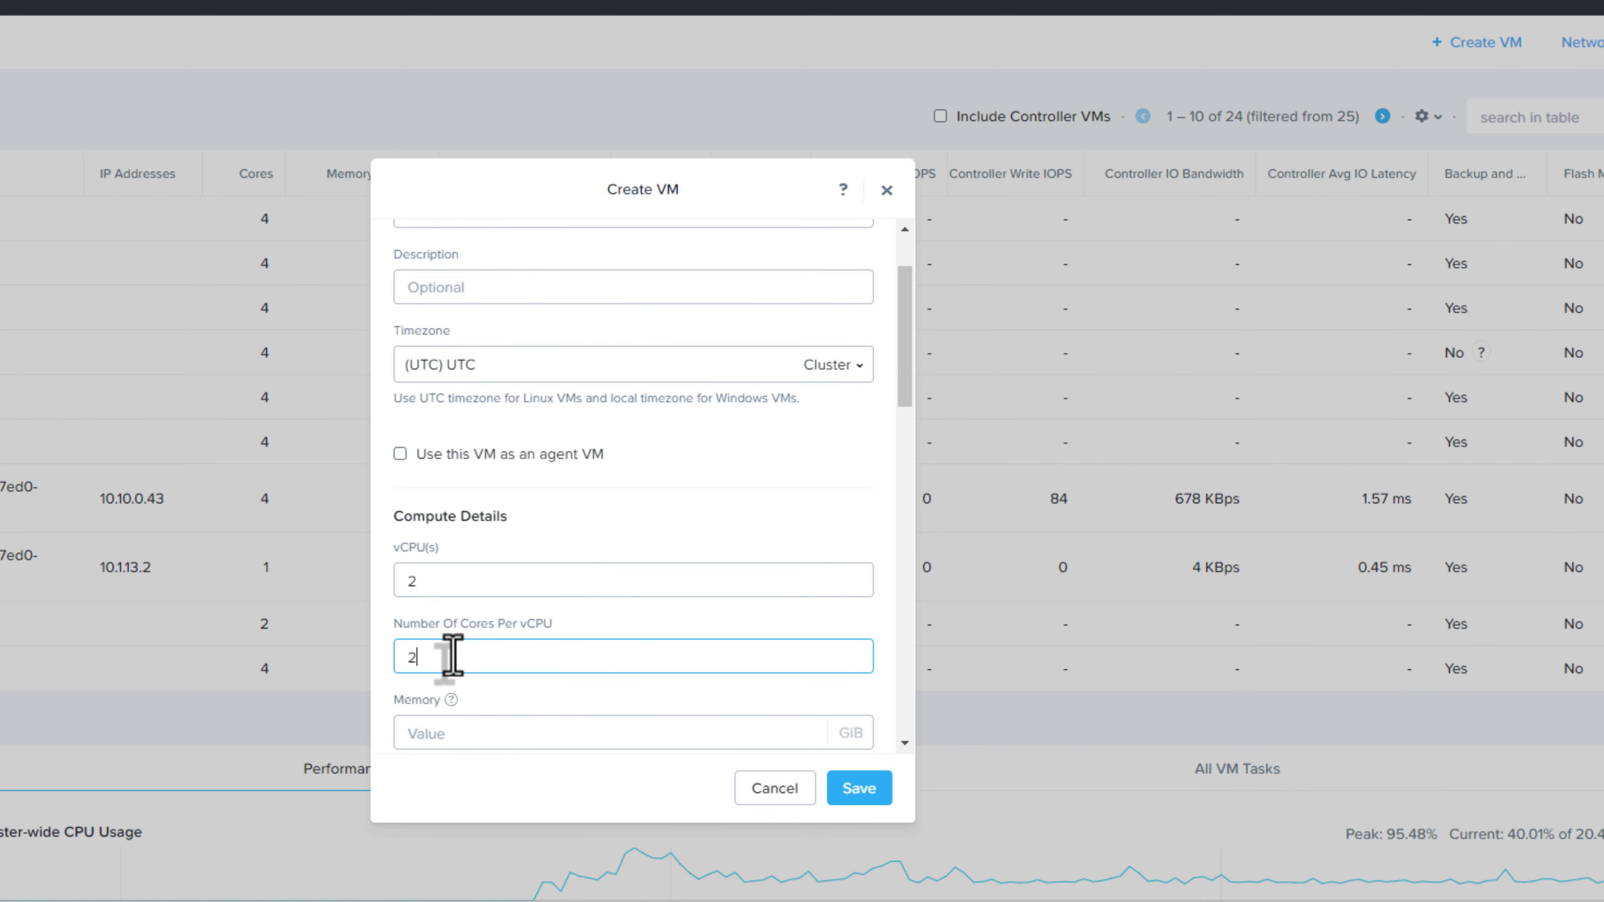
scroll(429, 632, down, 2)
click(454, 621)
text(4)
scroll(491, 644, down, 10)
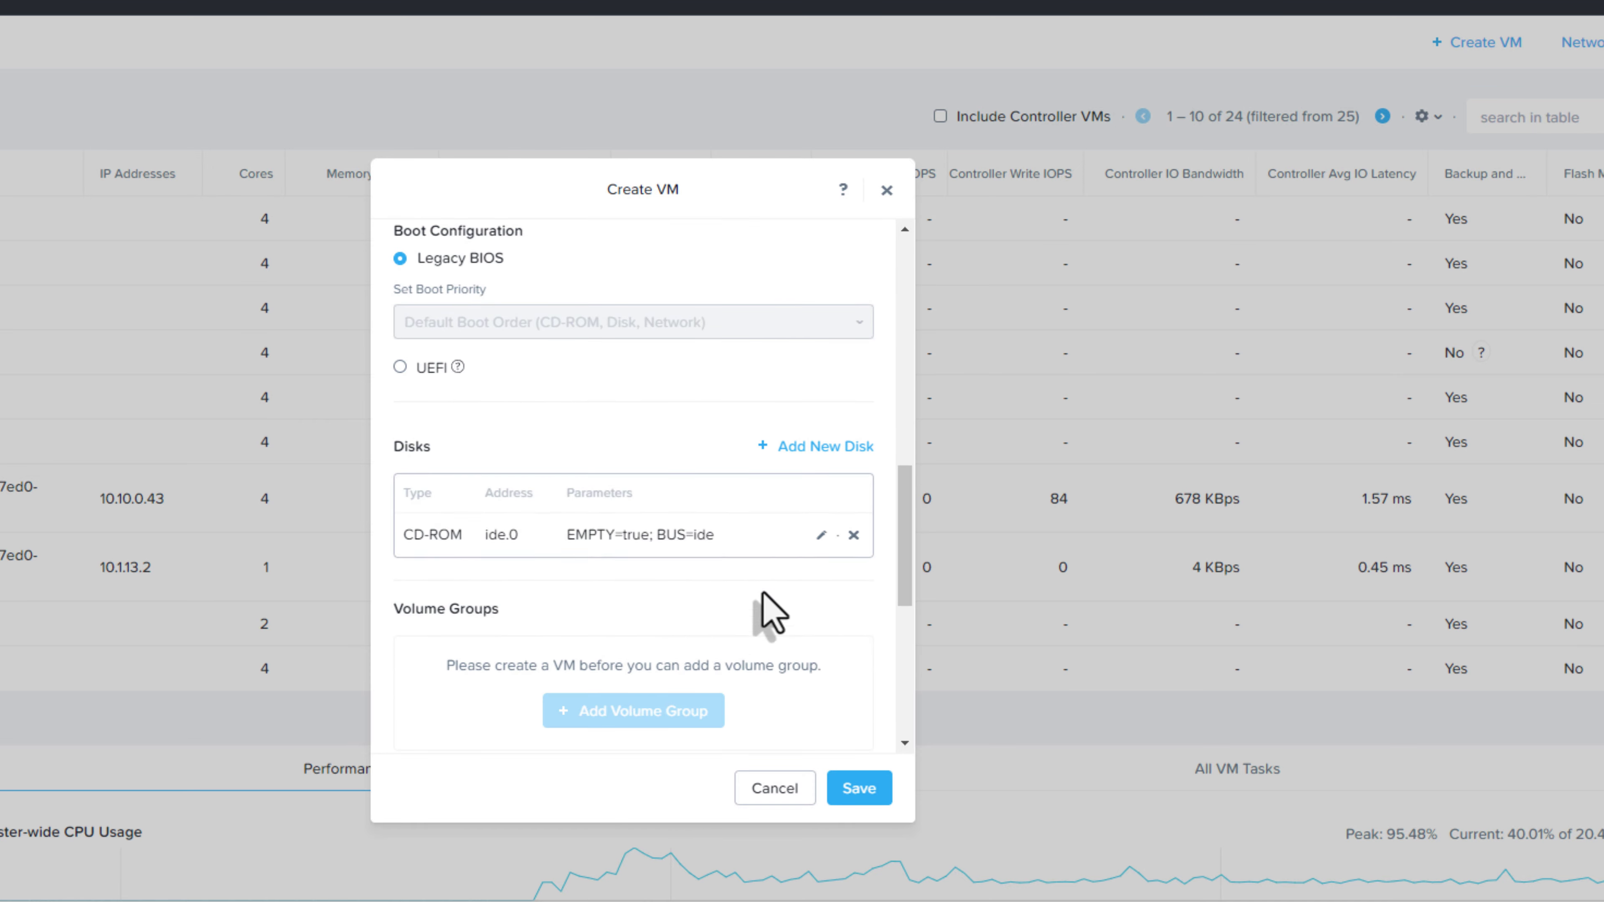
- Replace the empty CD-ROM with a disk cloned from the Streaming Gateway image
click(853, 534)
click(705, 493)
click(698, 531)
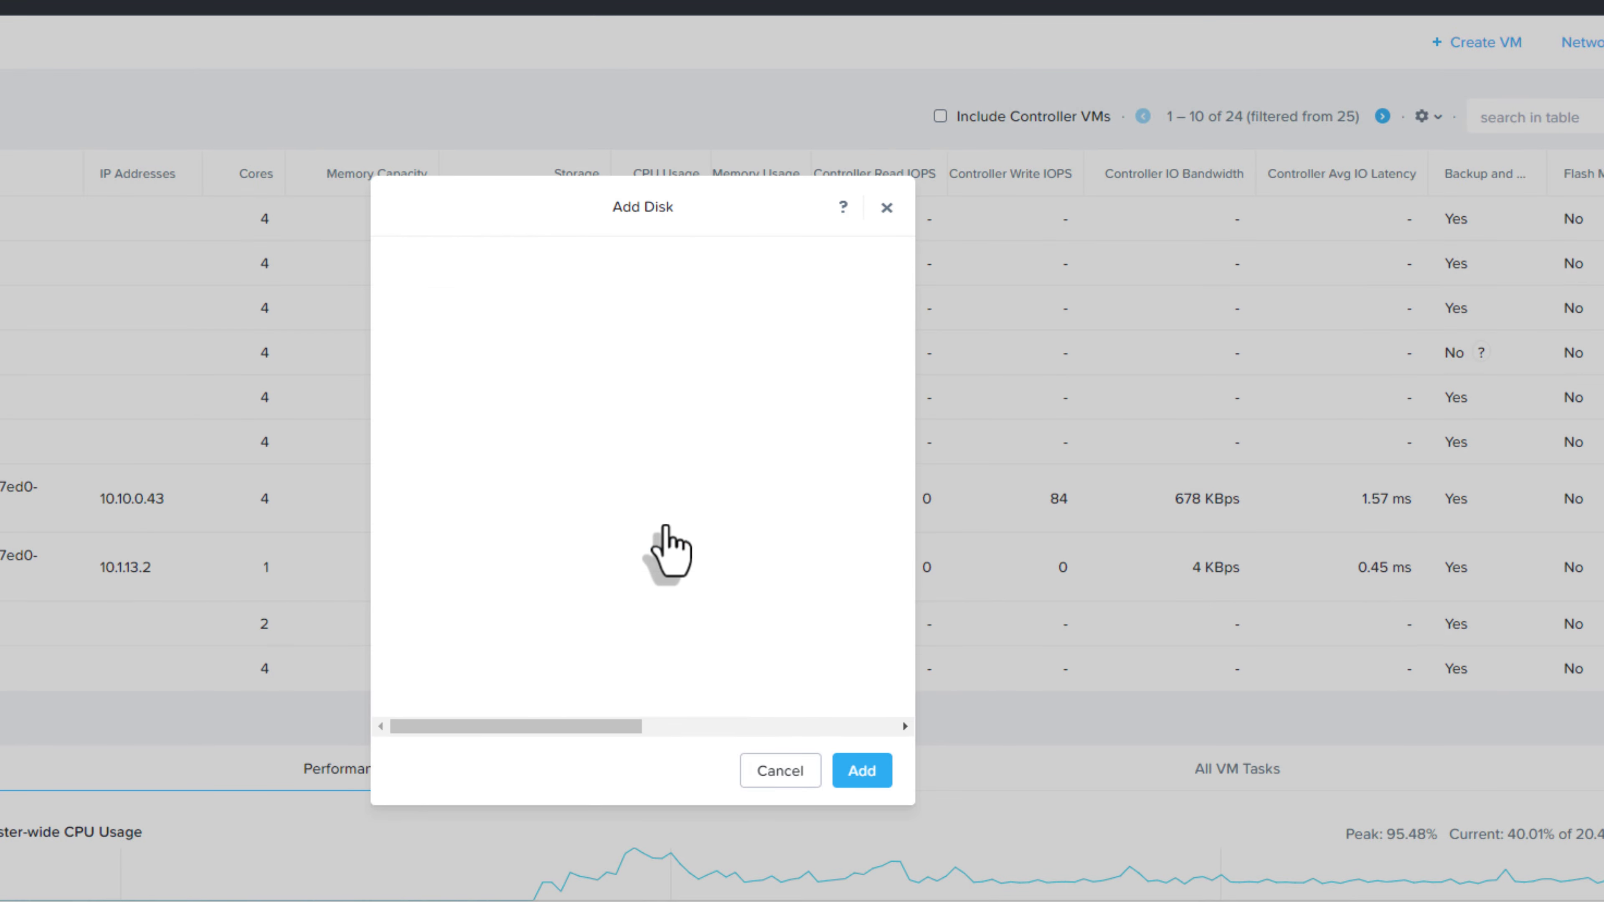
click(474, 374)
click(469, 452)
click(456, 535)
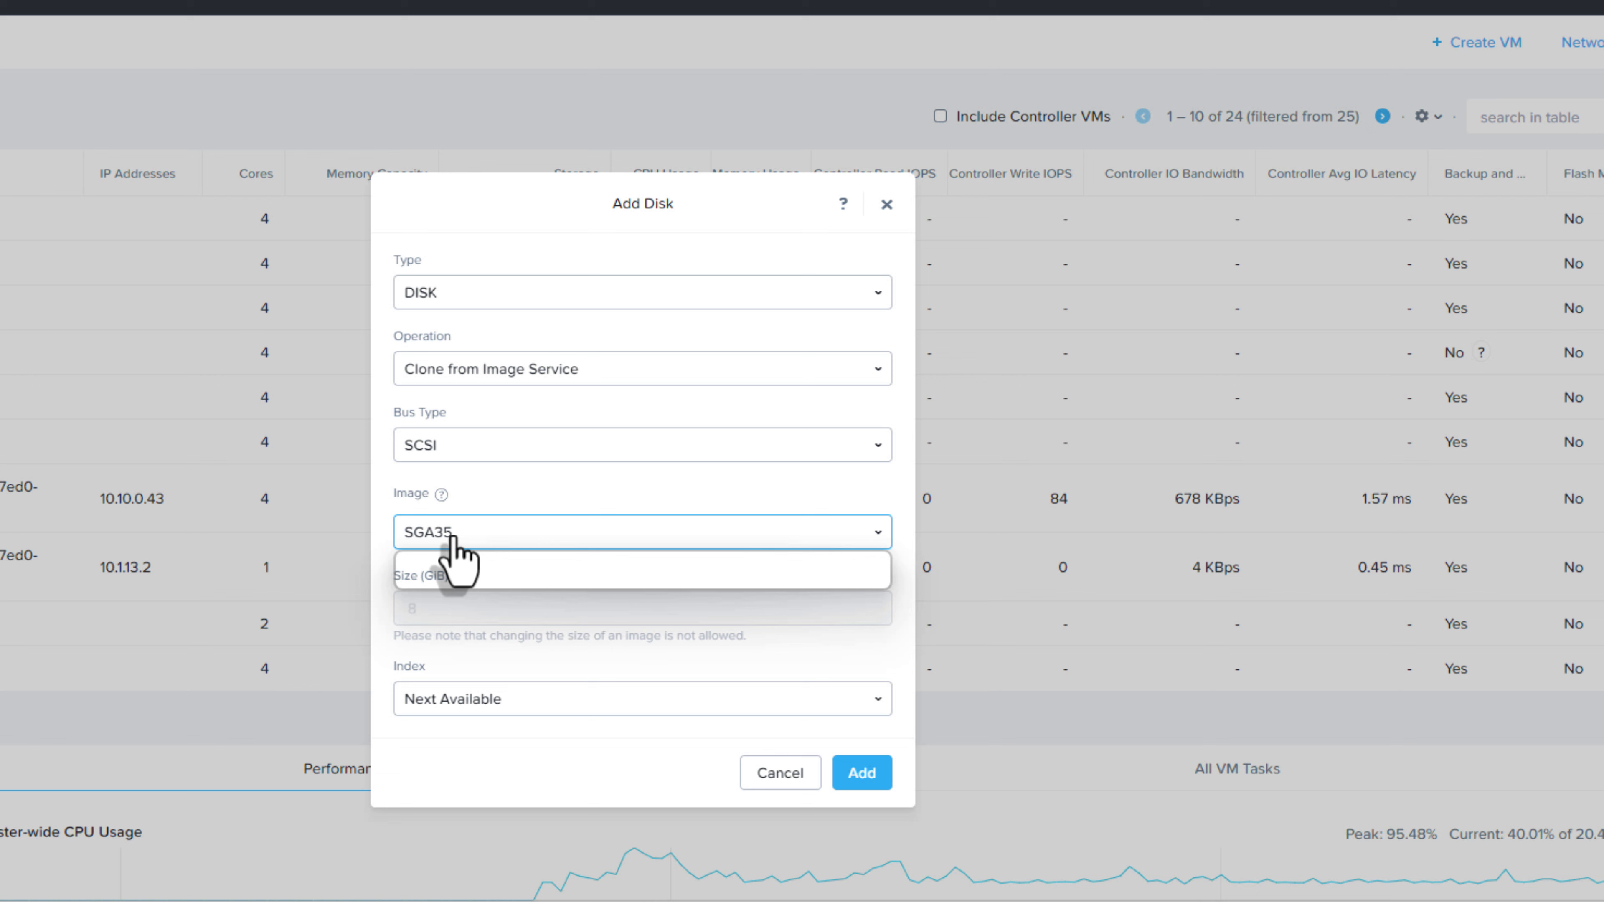
click(458, 572)
click(863, 773)
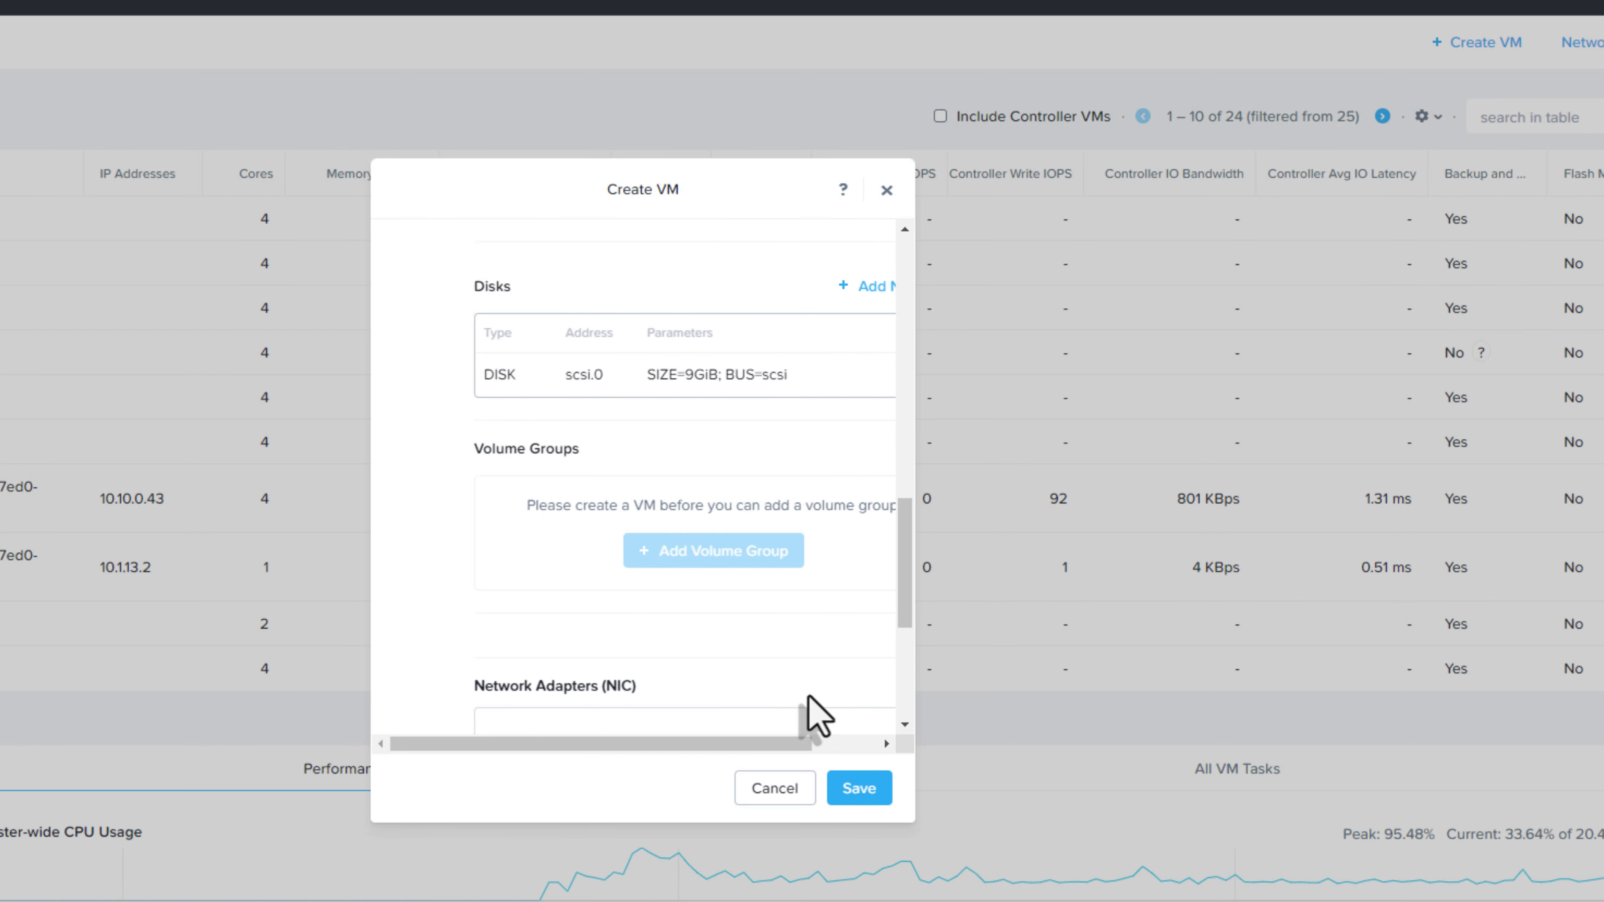
- Add a network adapter on the DMZ-U subnet
scroll(652, 505, down, 5)
click(619, 436)
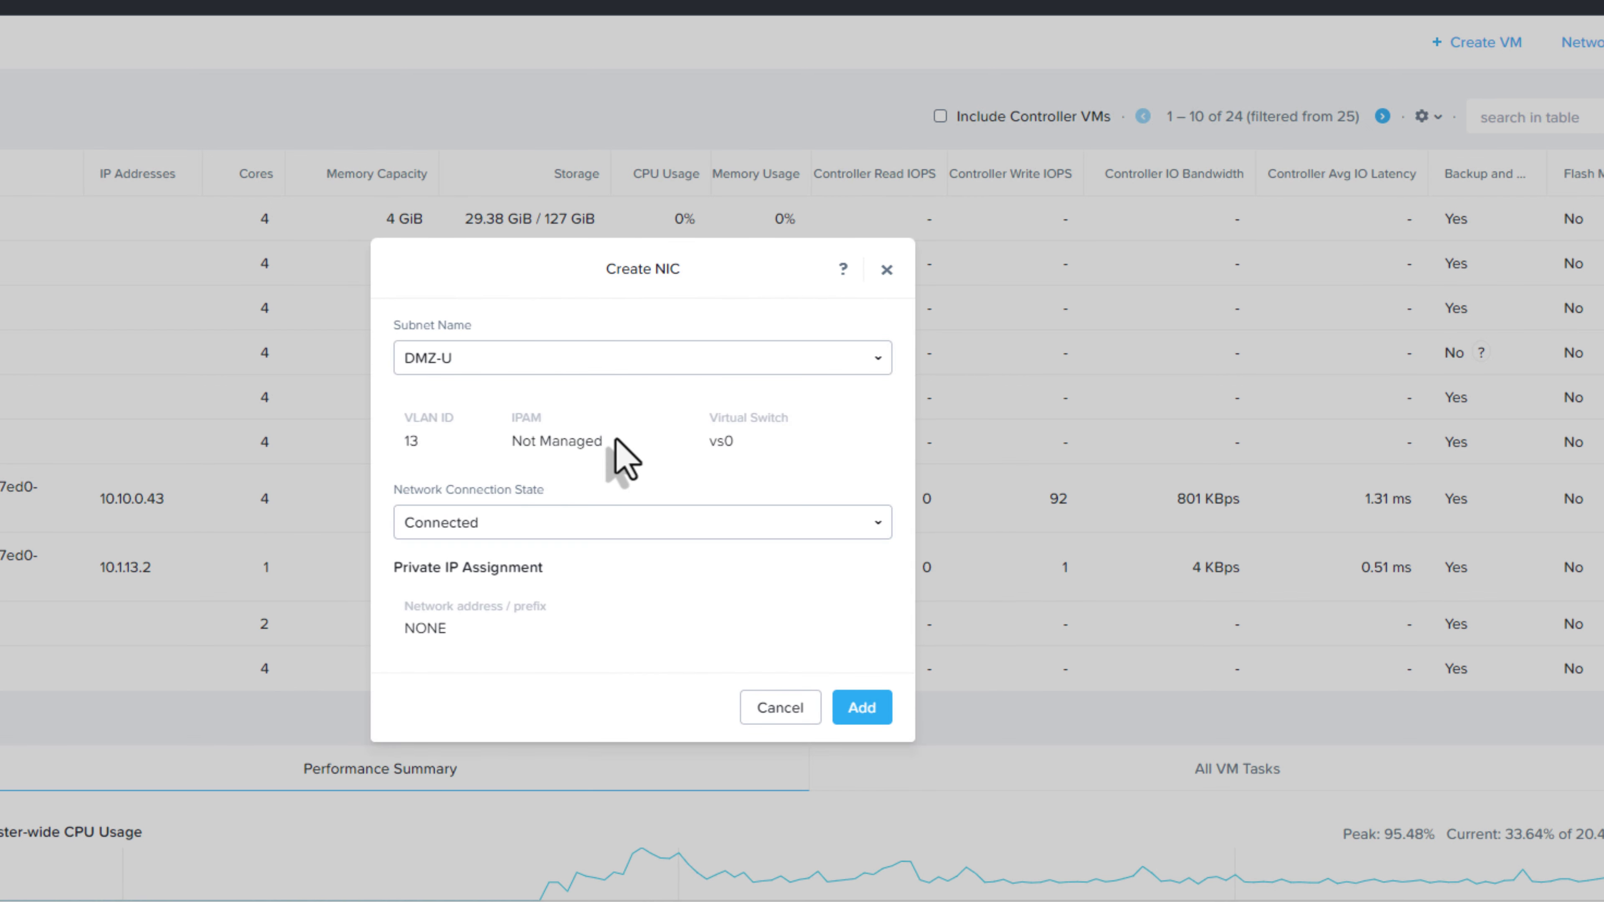
click(856, 711)
- Paste the cloud-config script setting SGA_CLOUD_PROVIDER to Nutanix and save the VM
scroll(632, 606, down, 2)
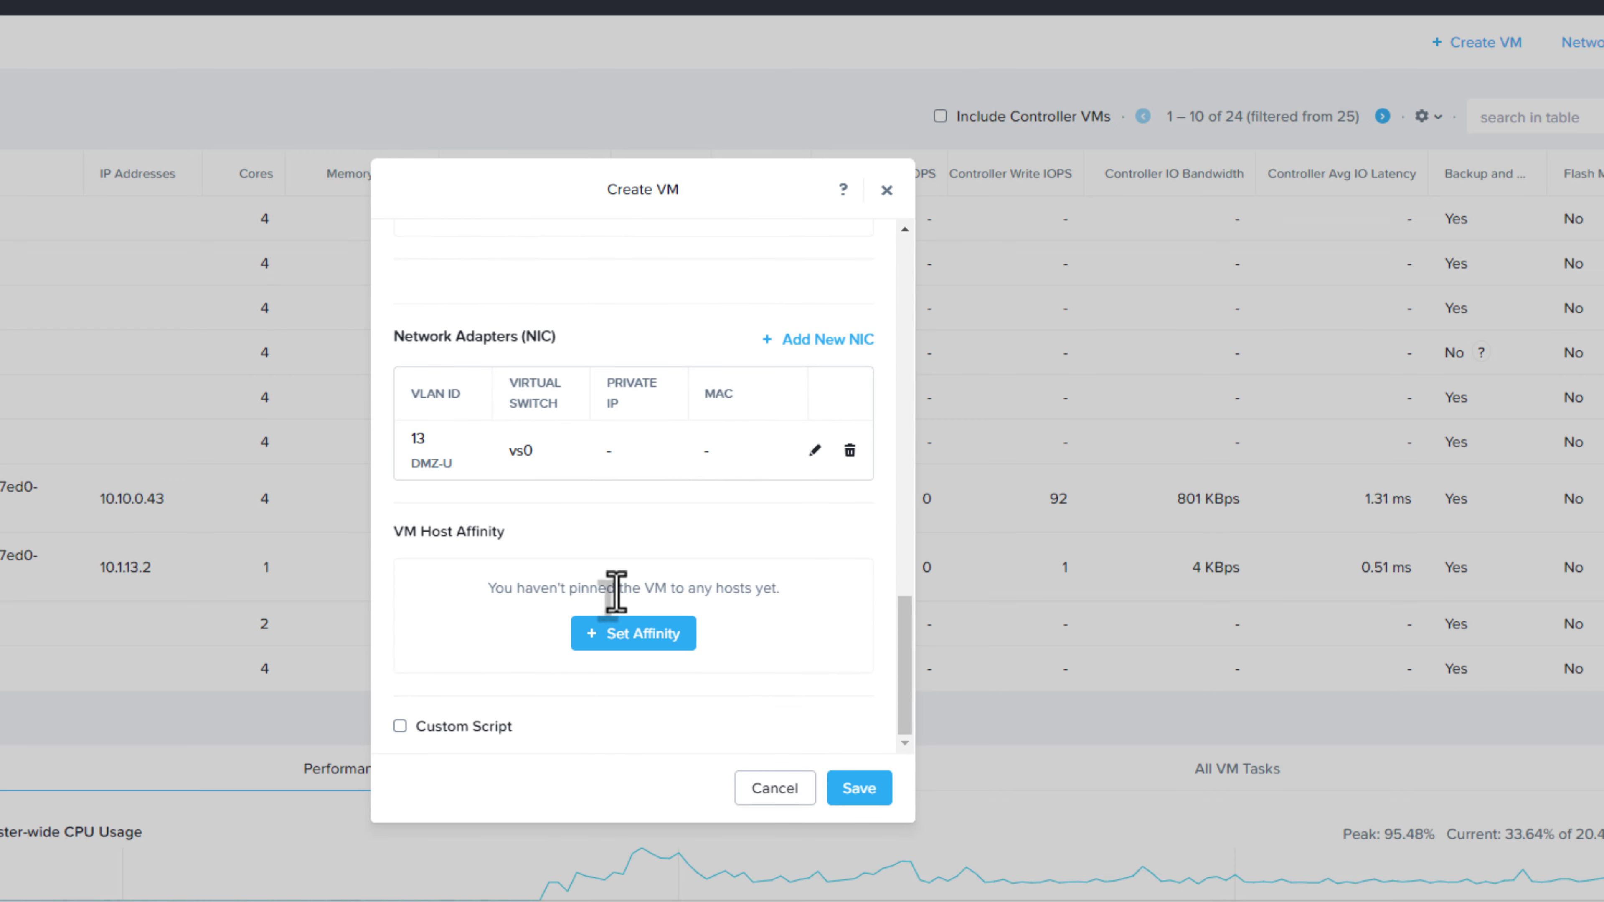
click(400, 726)
scroll(625, 657, down, 5)
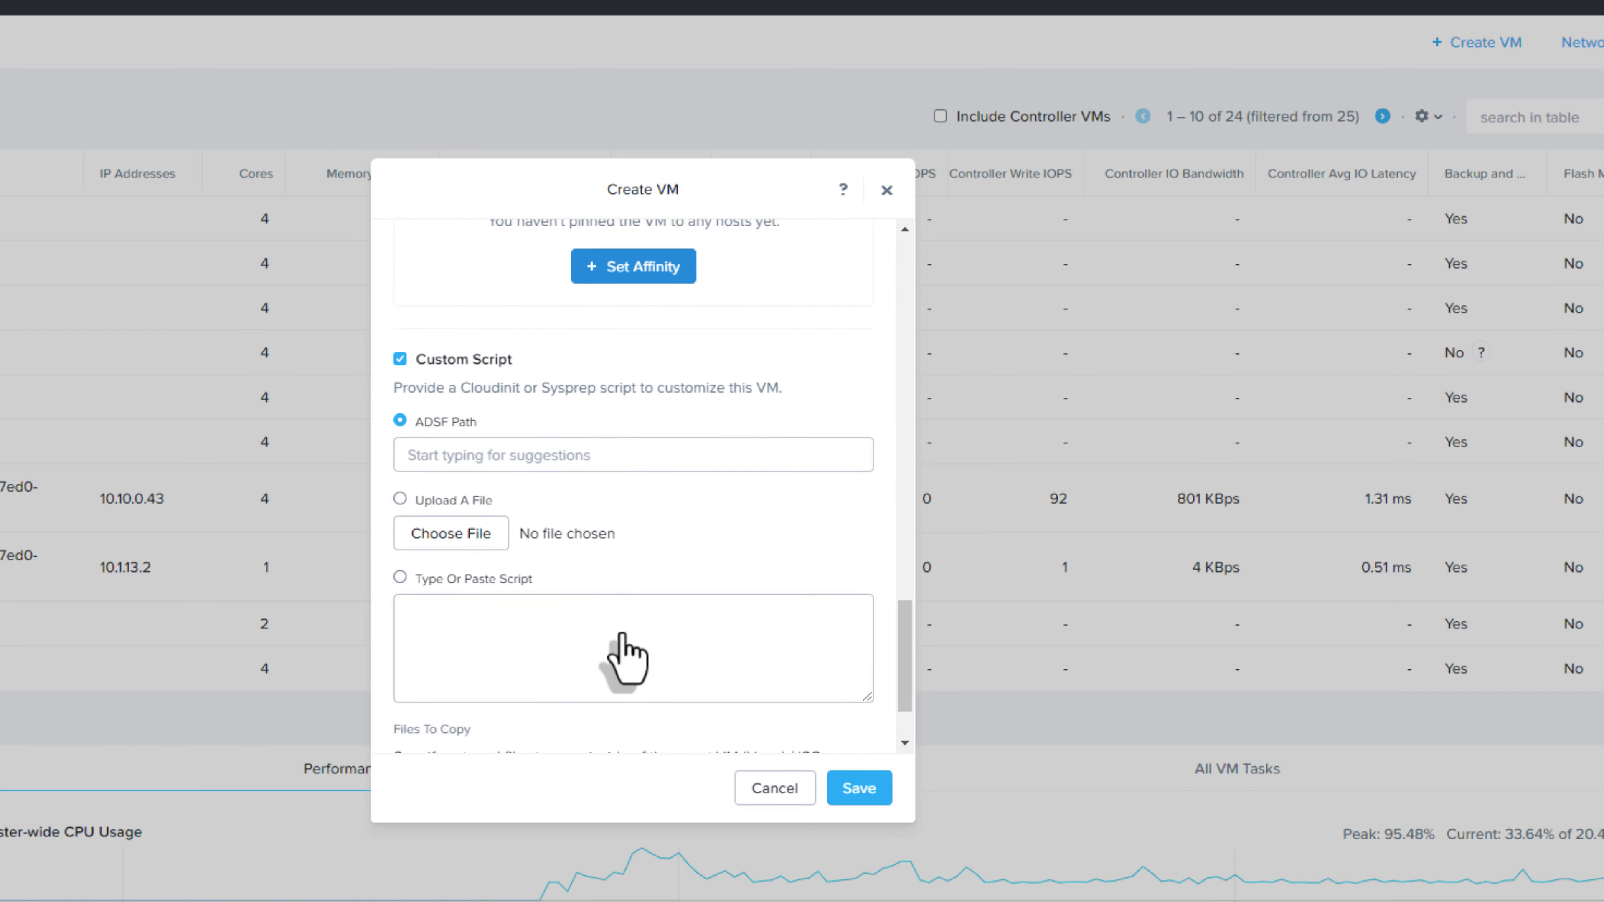
scroll(625, 657, down, 2)
click(400, 469)
click(408, 505)
text(#cloud-config  runcmd:  - set_sga_env SGA_CLOUD_PROVIDER Nutanix)
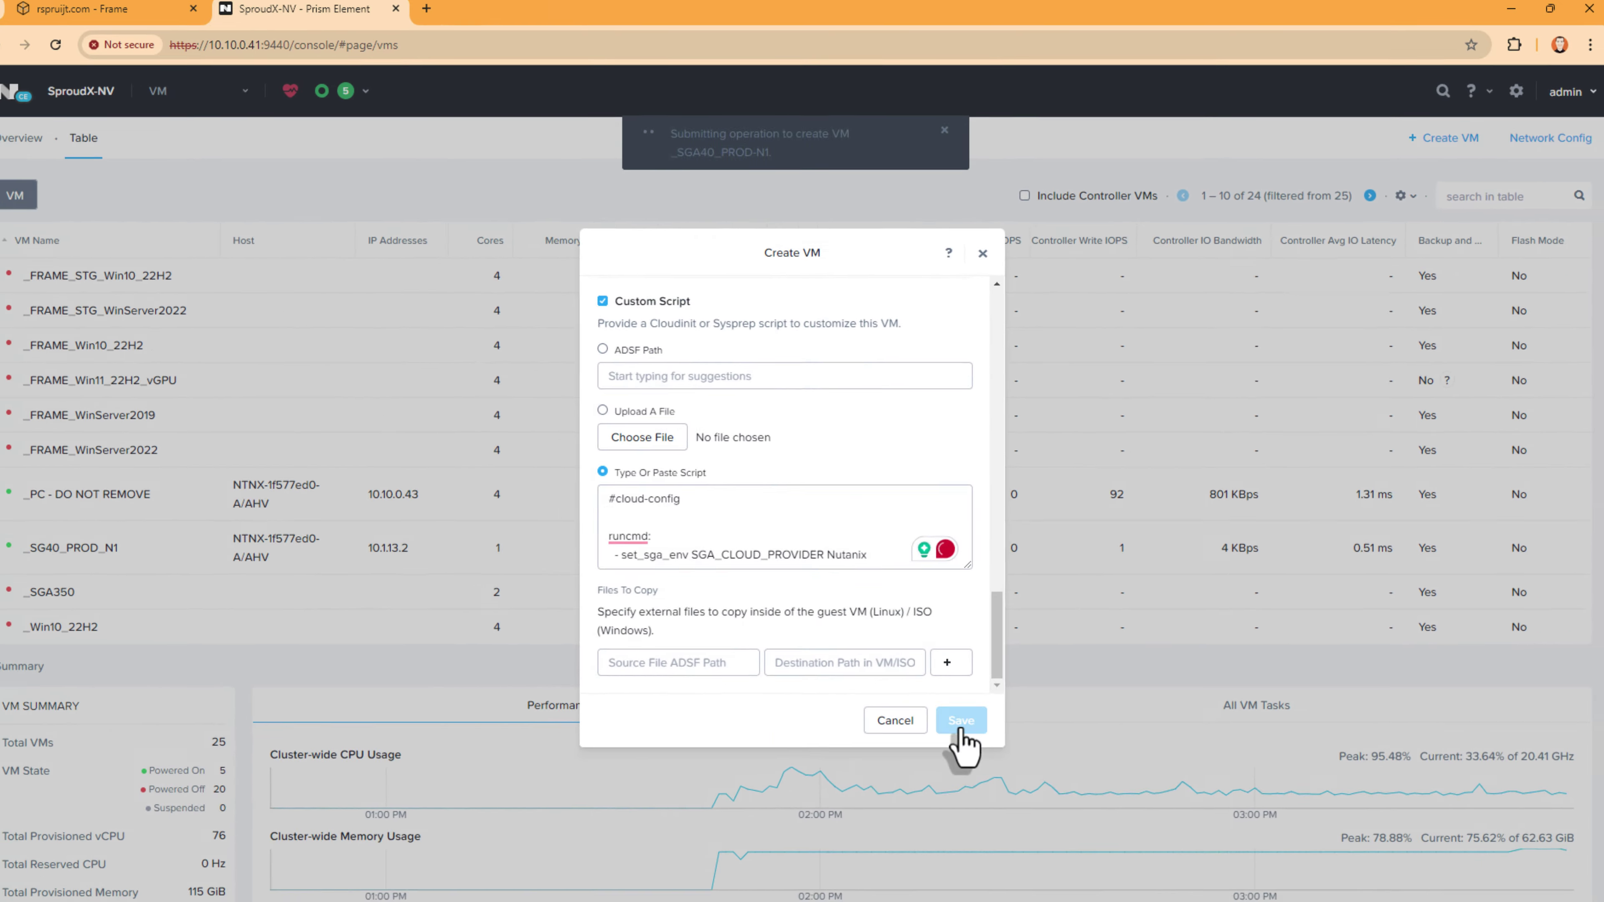
click(859, 788)
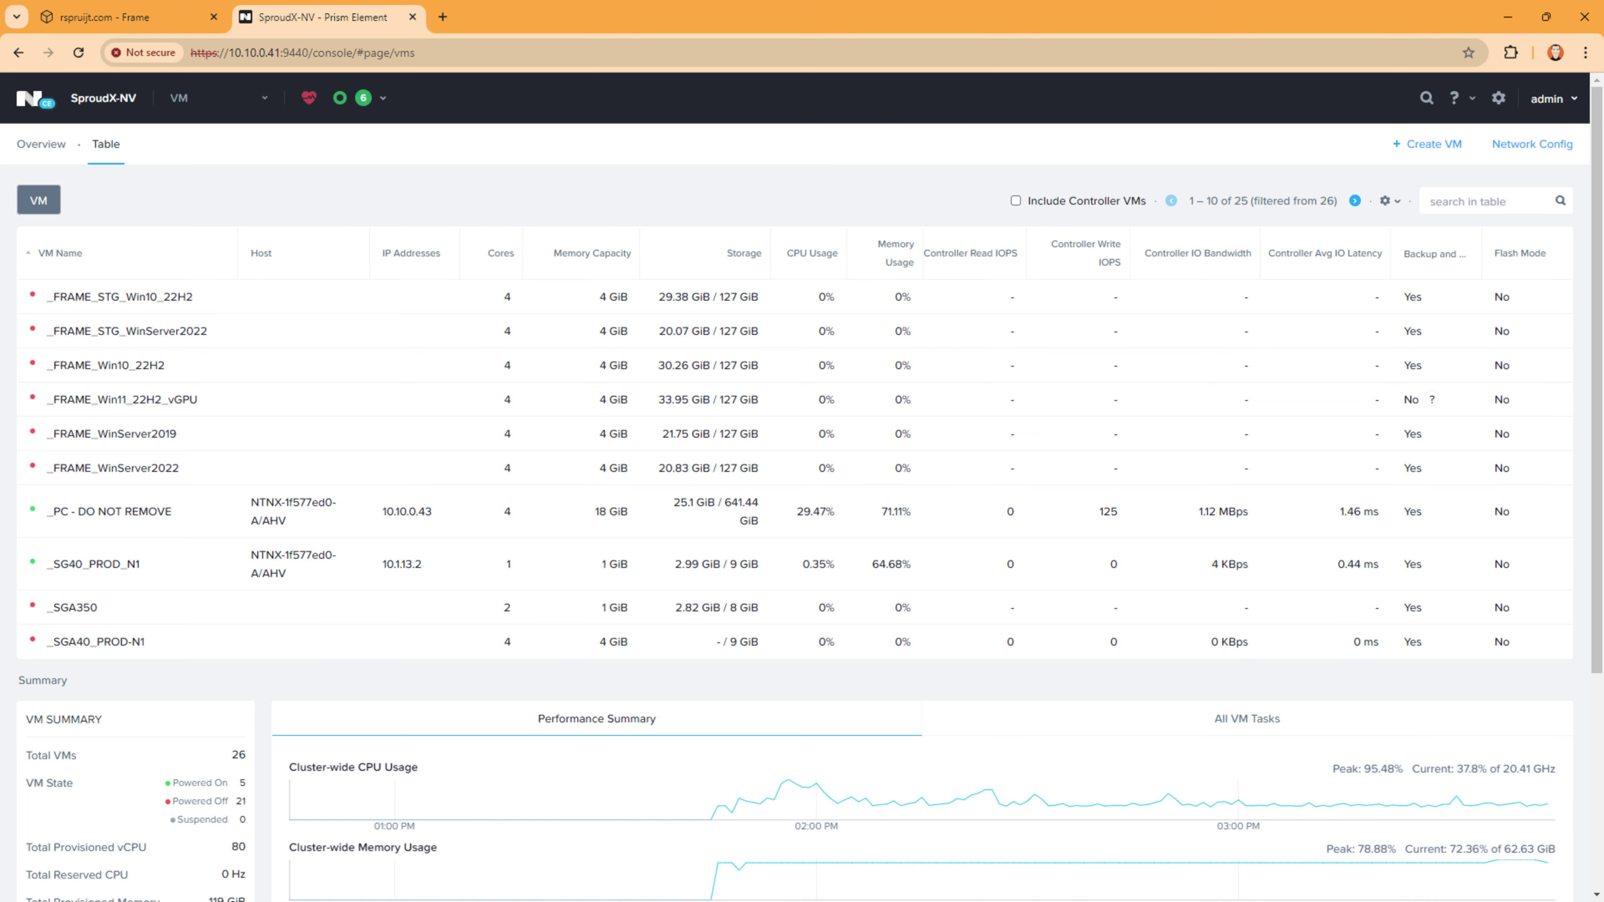
- Power on _SGA40_PROD-N1 and launch its console
click(100, 645)
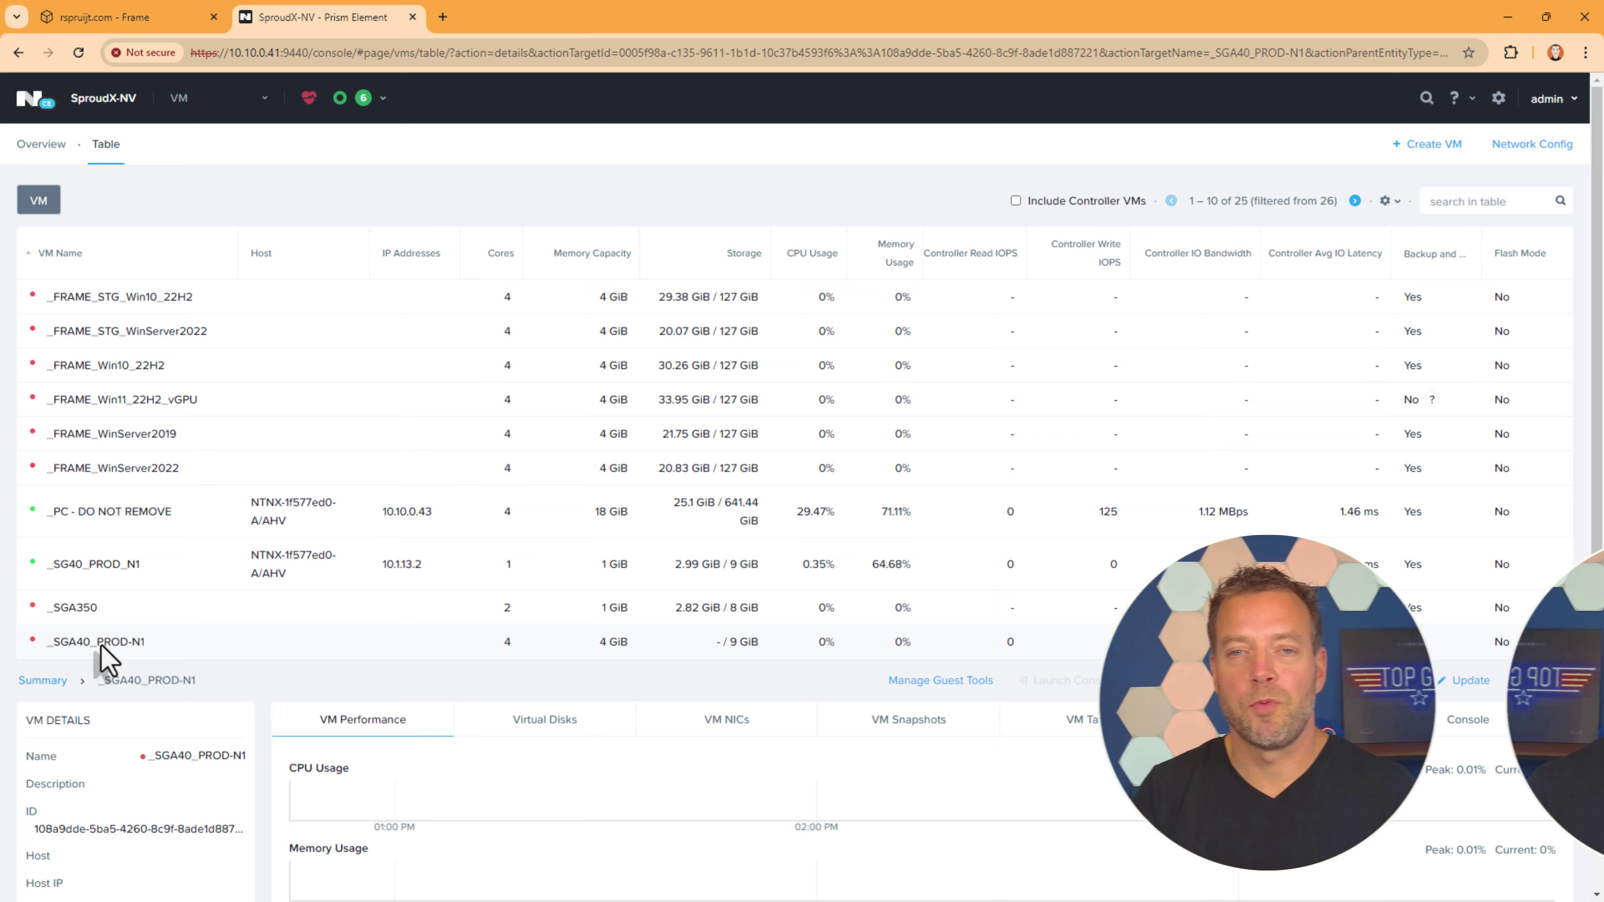
right_click(96, 637)
click(132, 716)
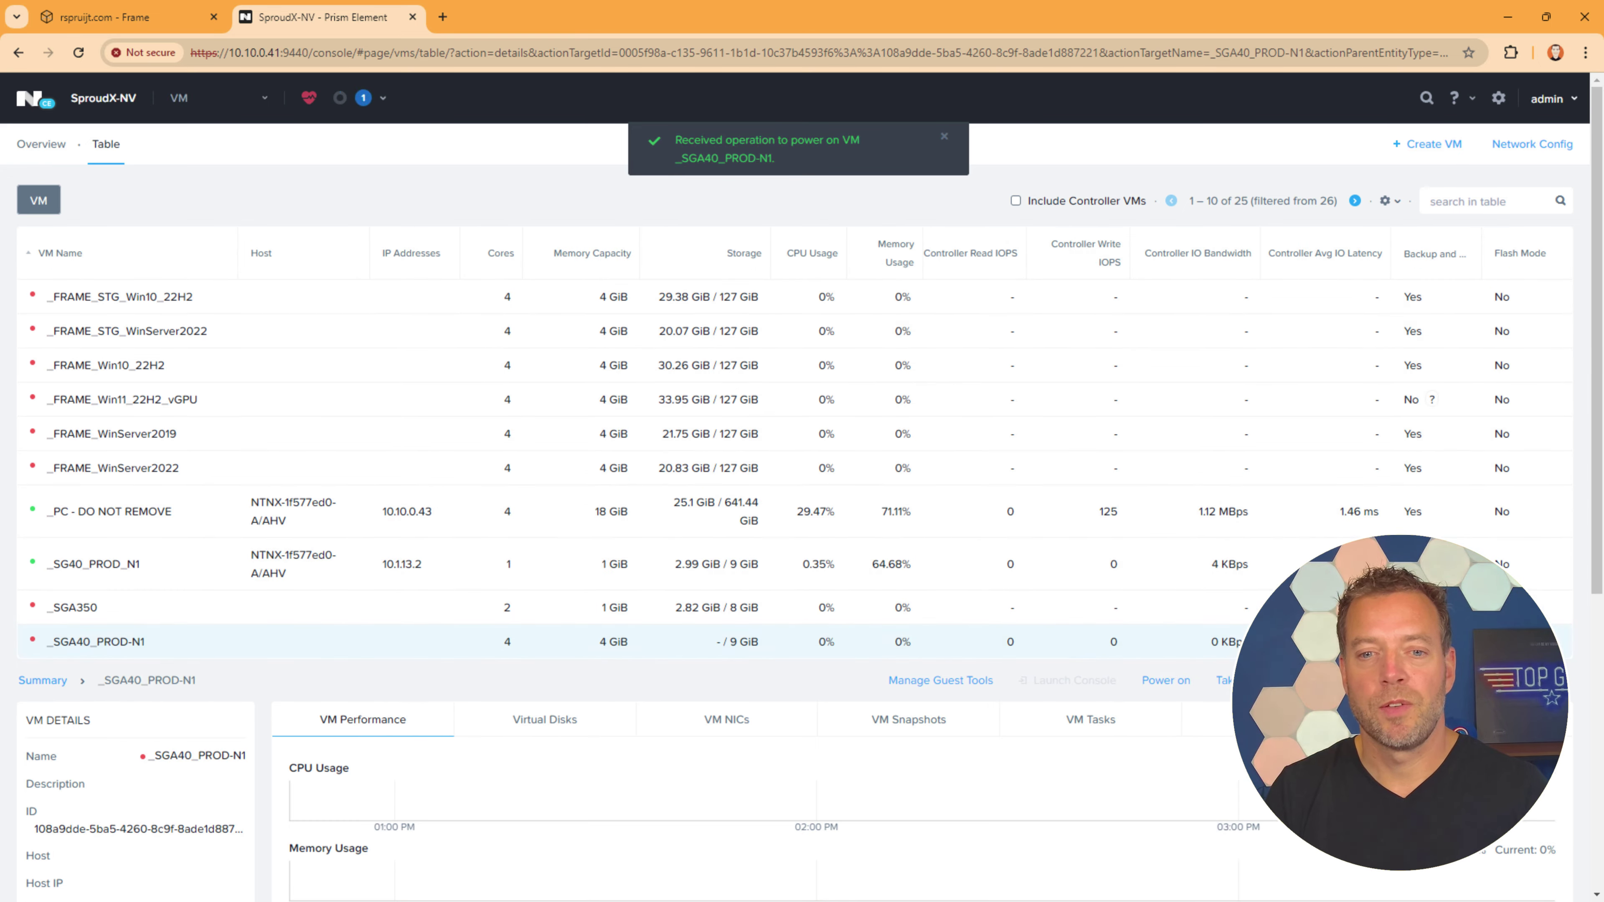
right_click(155, 632)
click(170, 679)
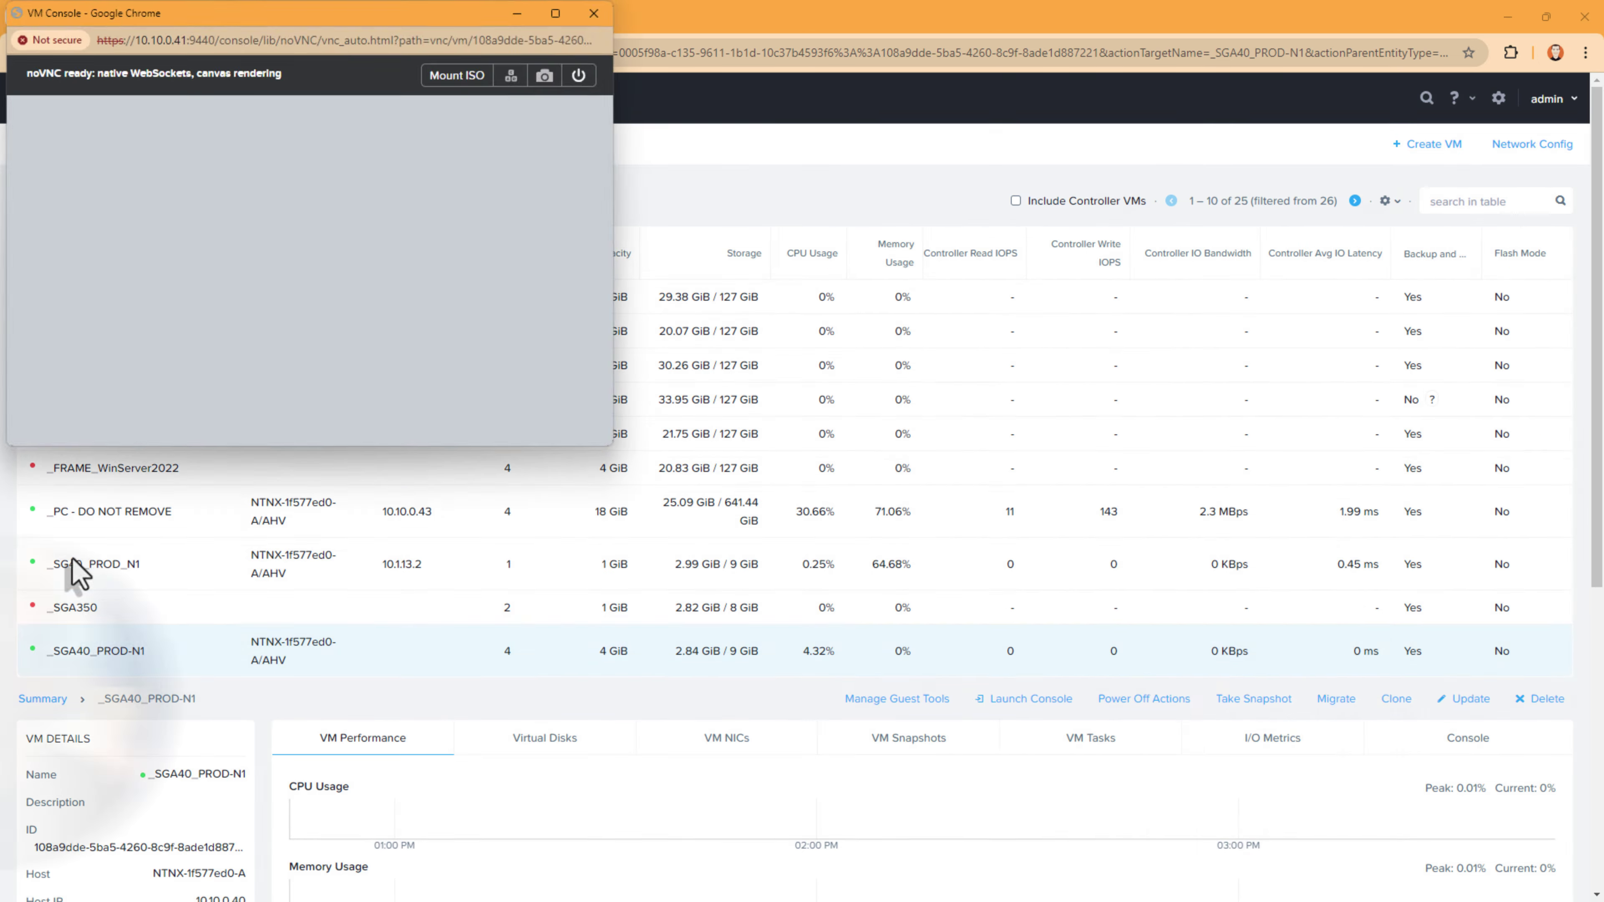
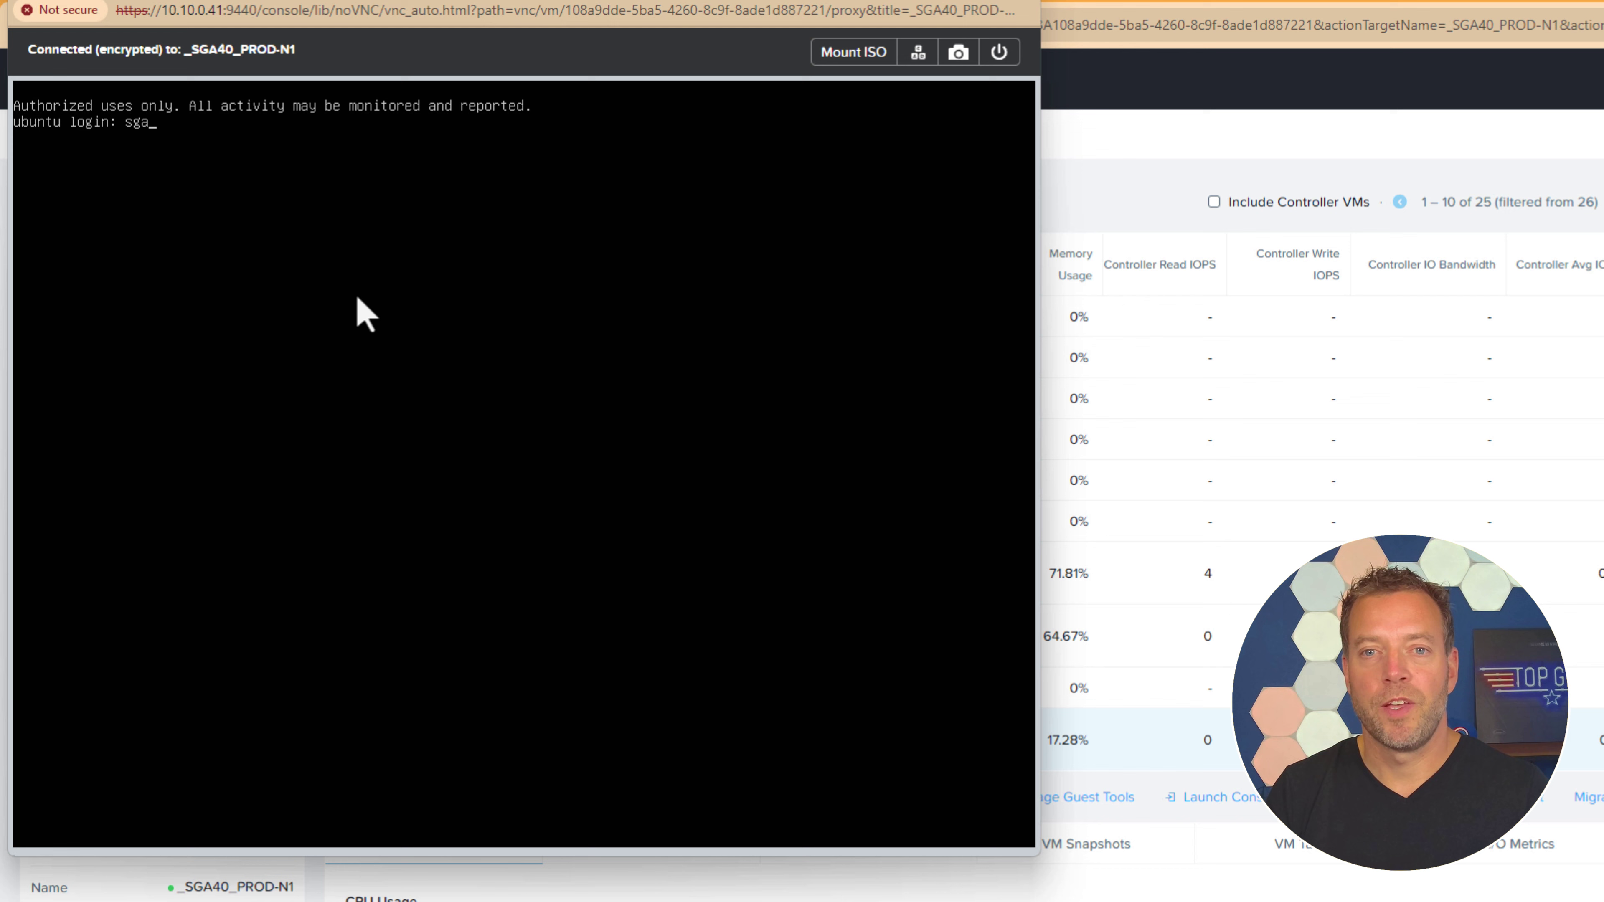
- Log in to the gateway console and choose network interface configuration
key(Return)
key(Return)
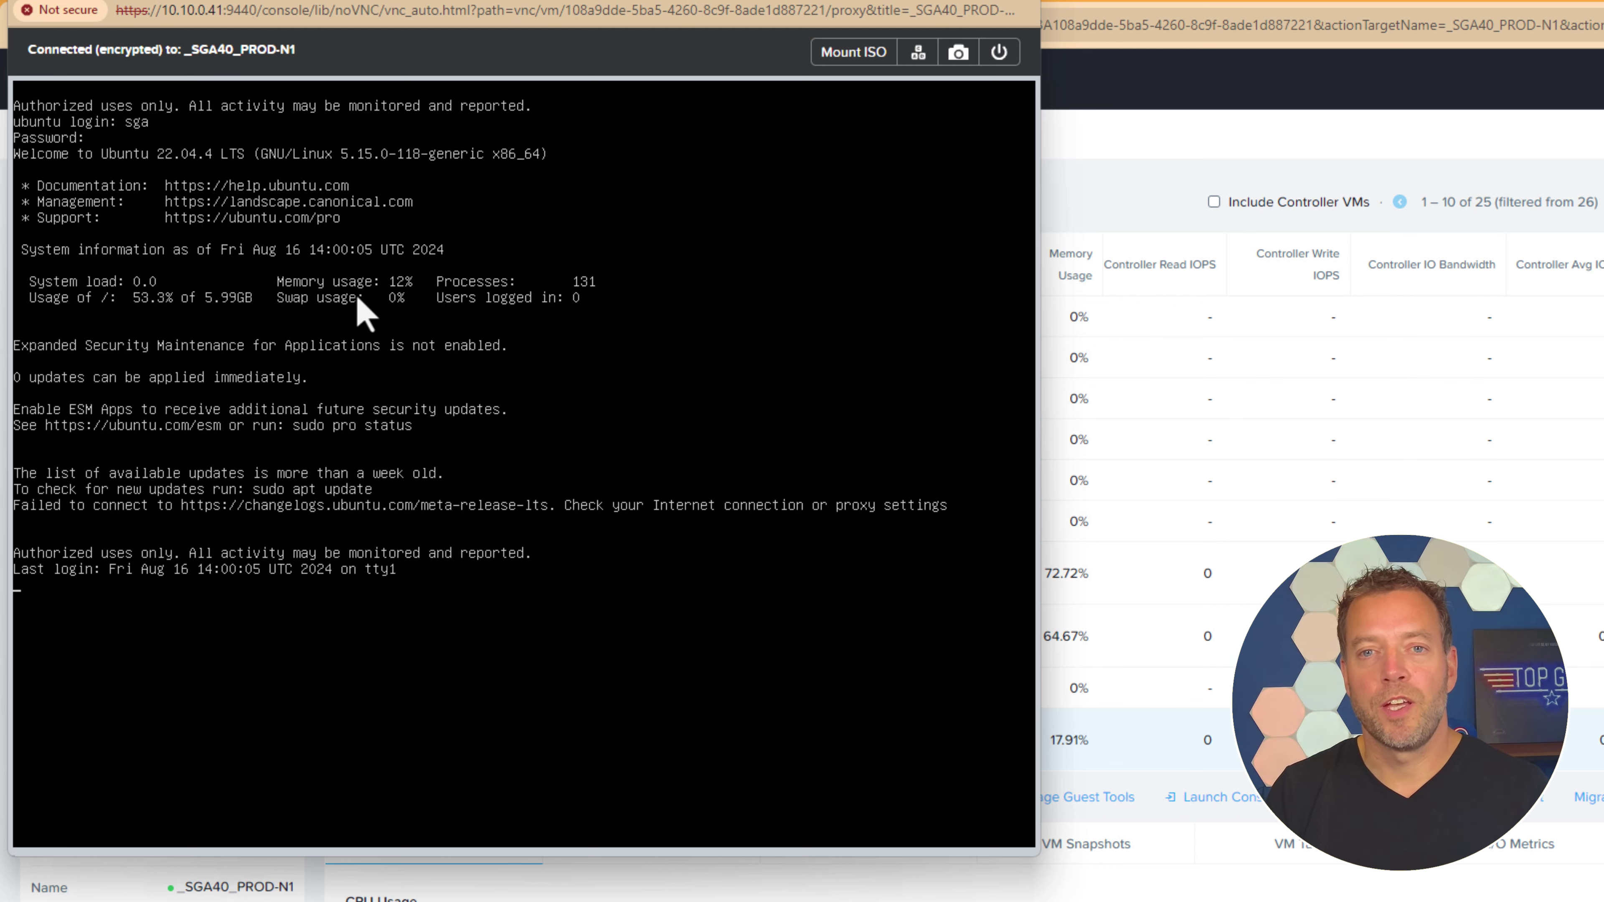
key(Return)
key(Return)
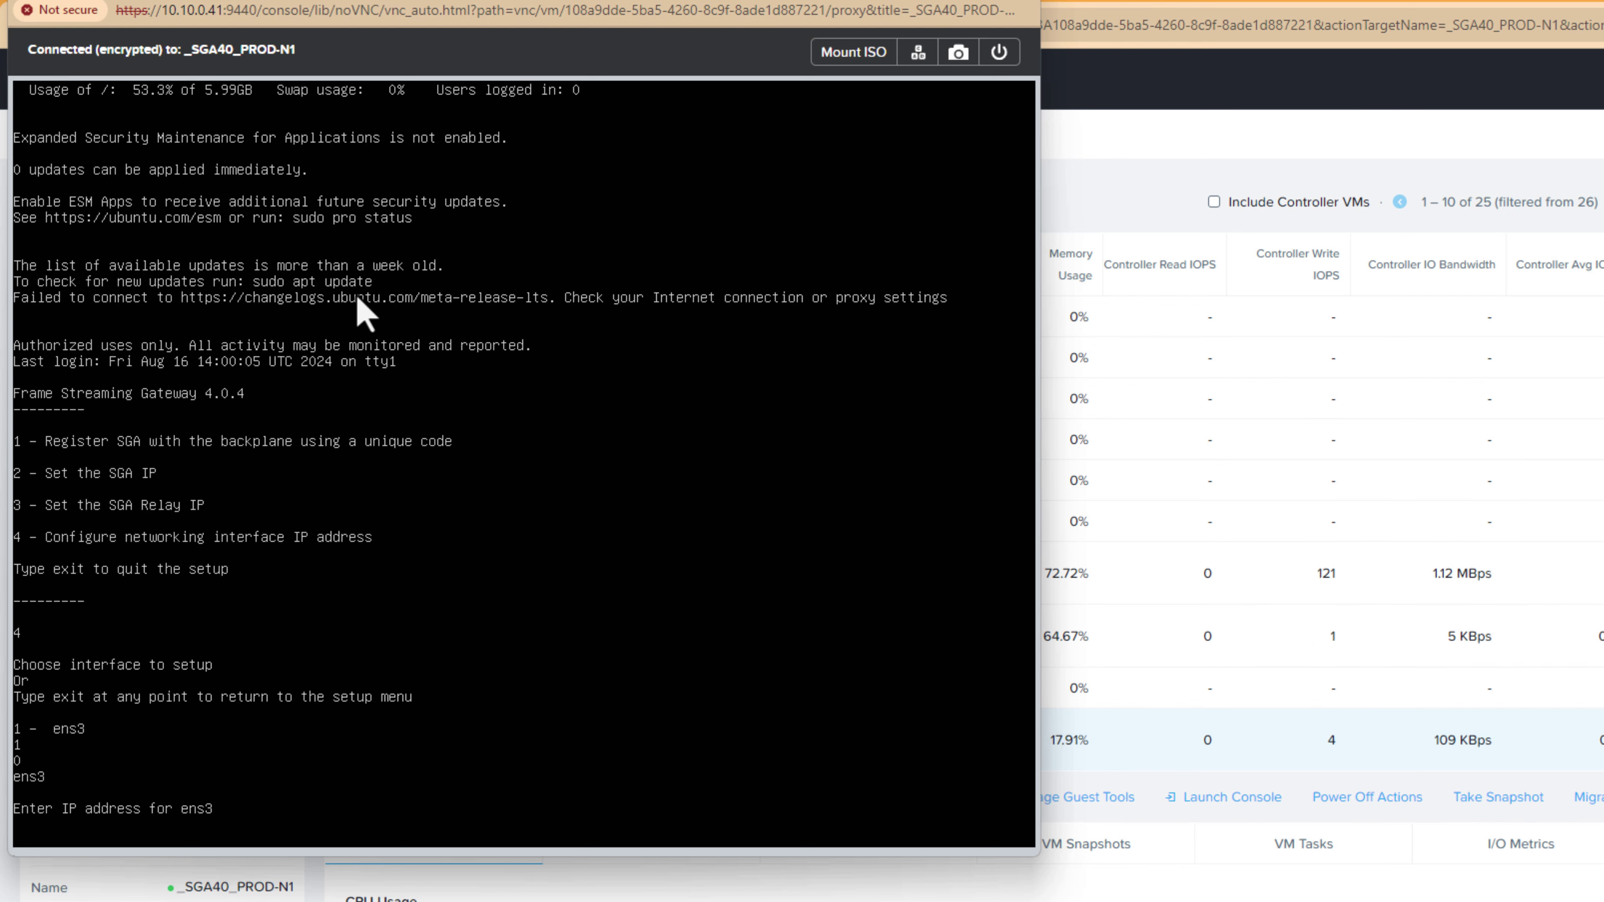
- Set ens3 to 10.1.13.2/24, gateway 10.1.13.254 and DNS 1.1.1.1, then exit
text(10.1.13.2/)
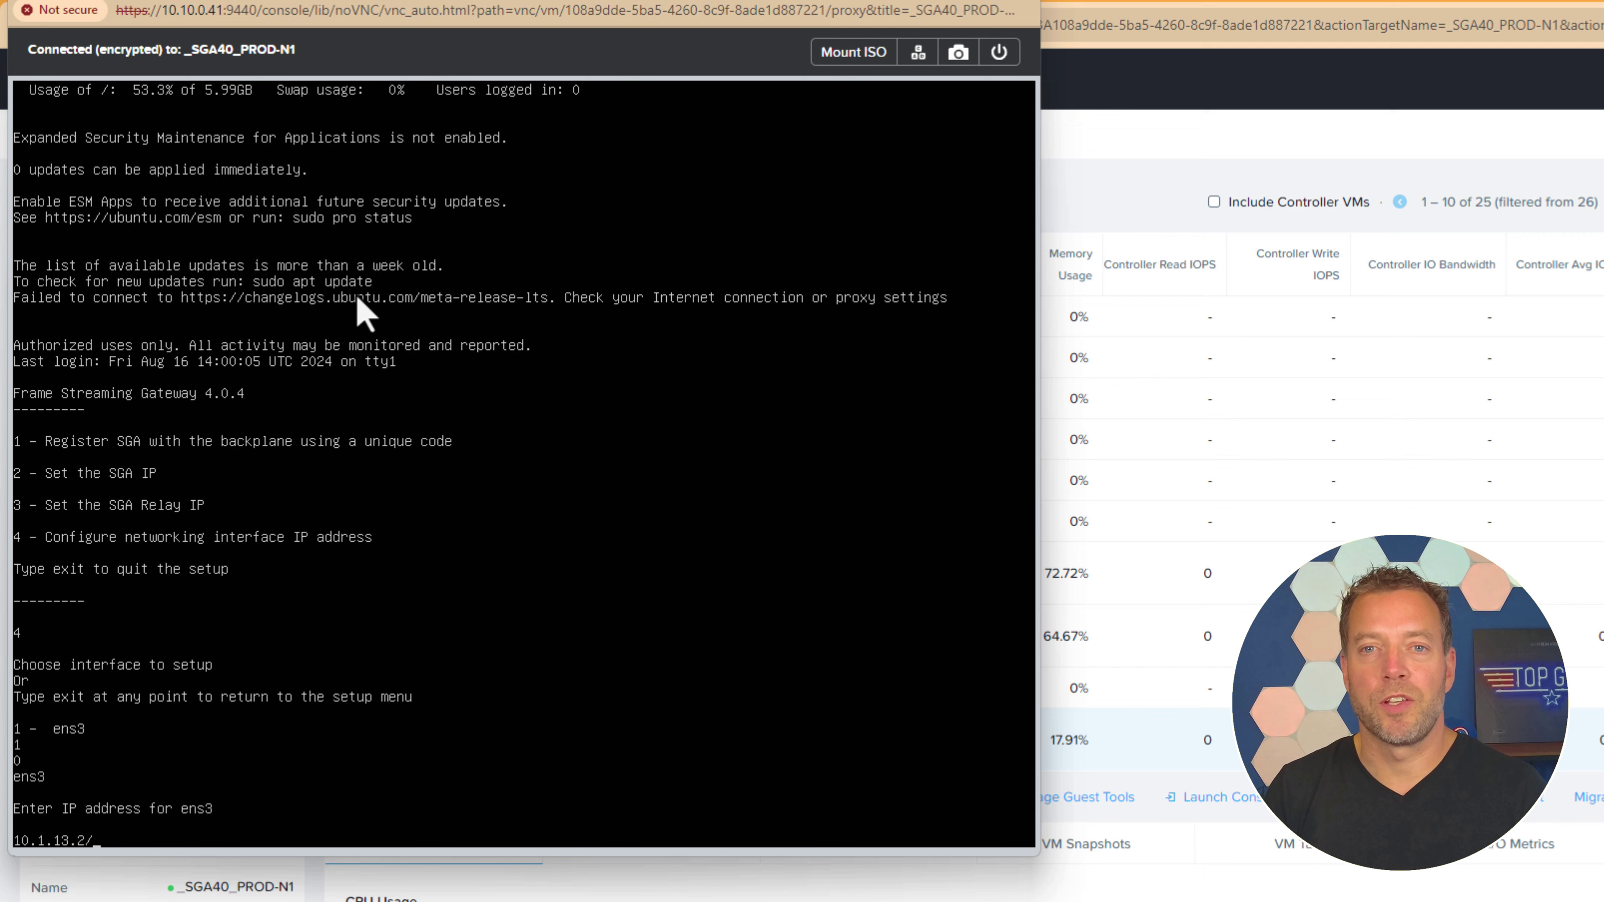
text(24)
key(Return)
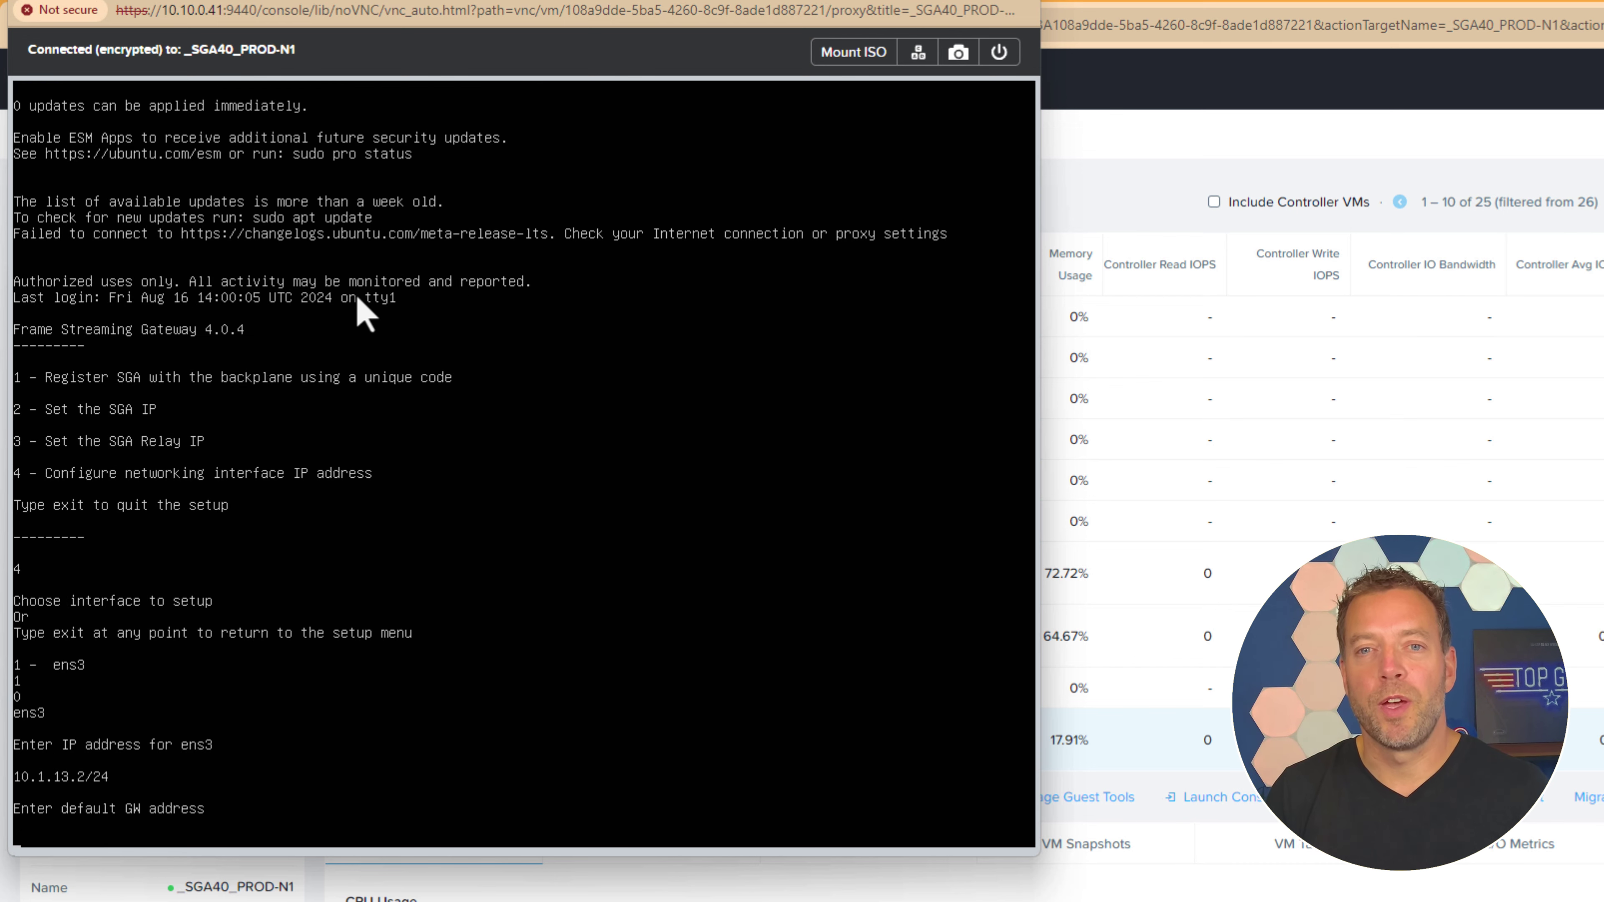
text(10.1.13.254)
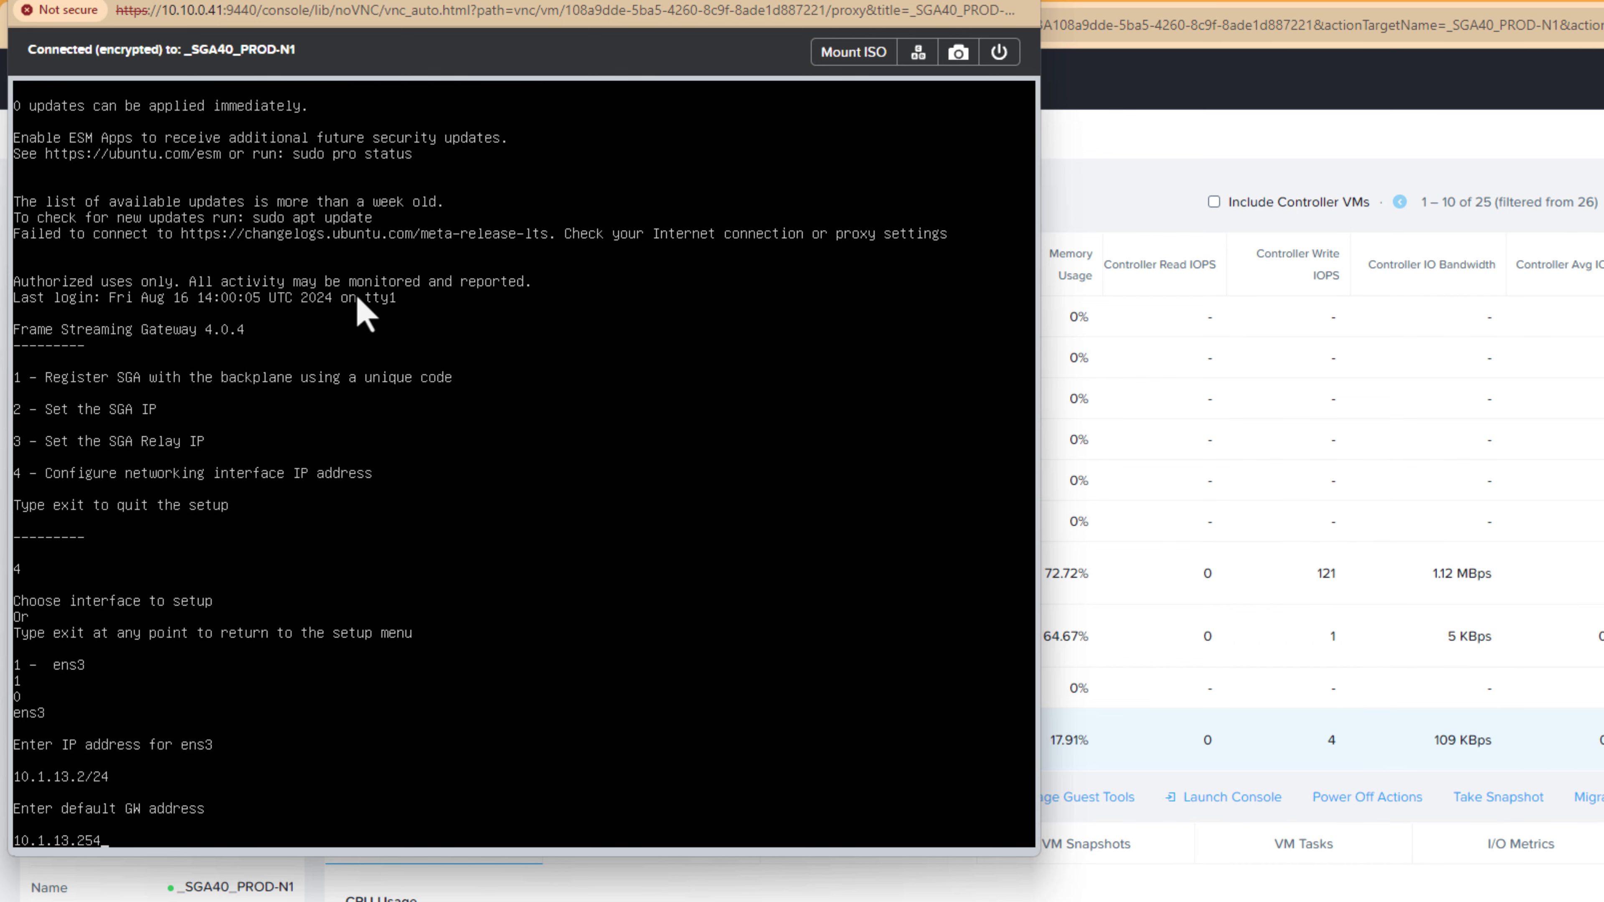
key(Return)
text(1.1.1.1)
key(Return)
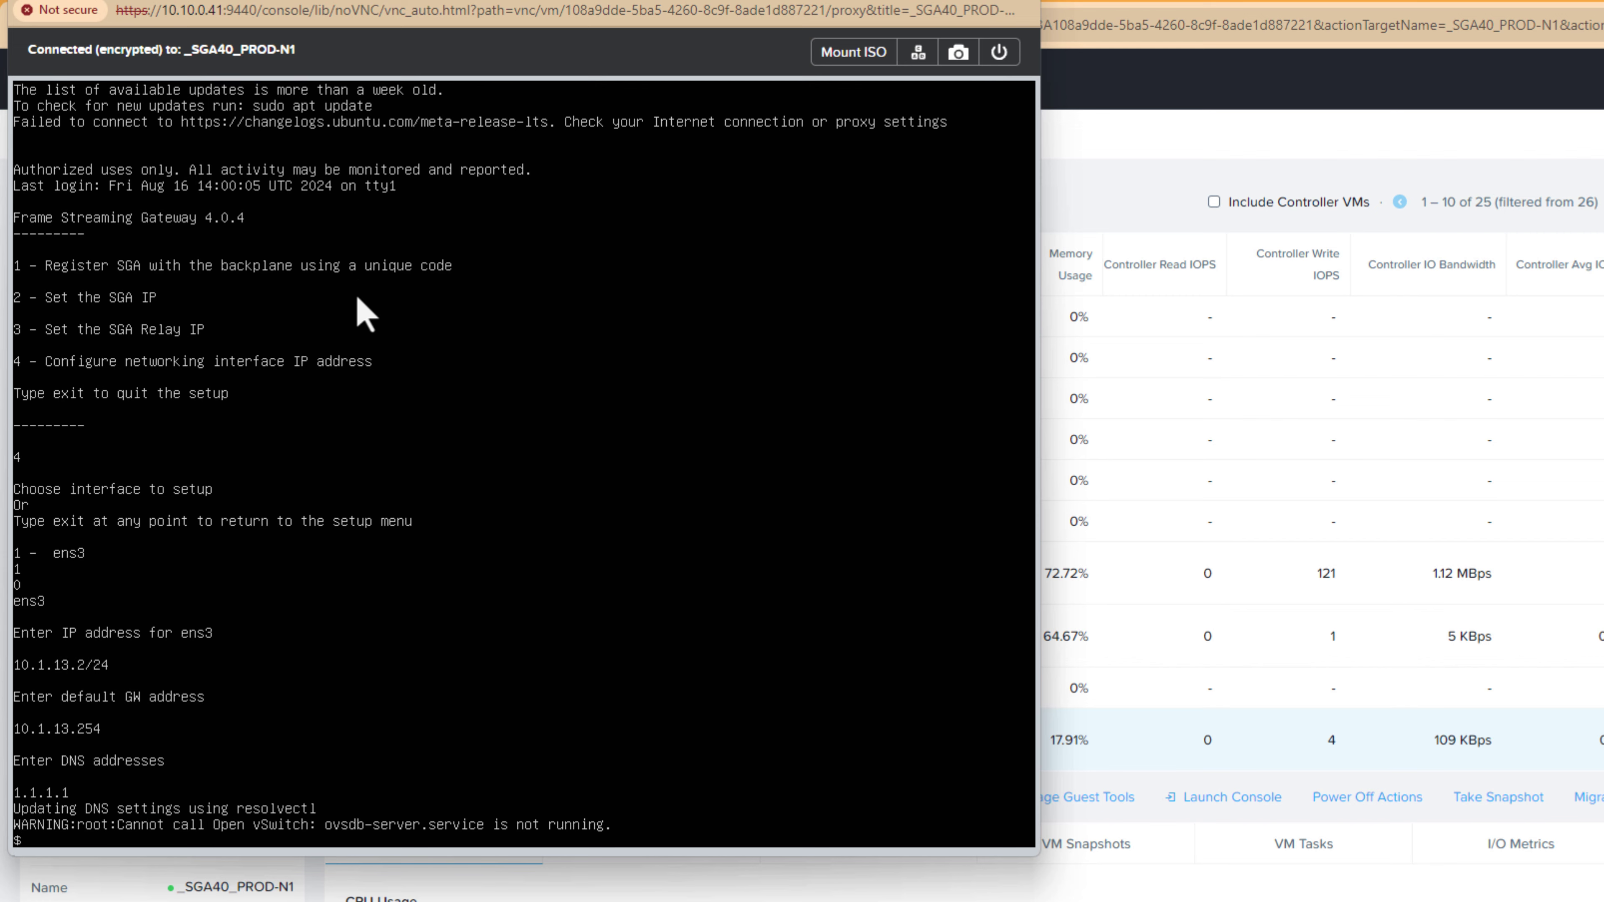
text(exit)
key(Return)
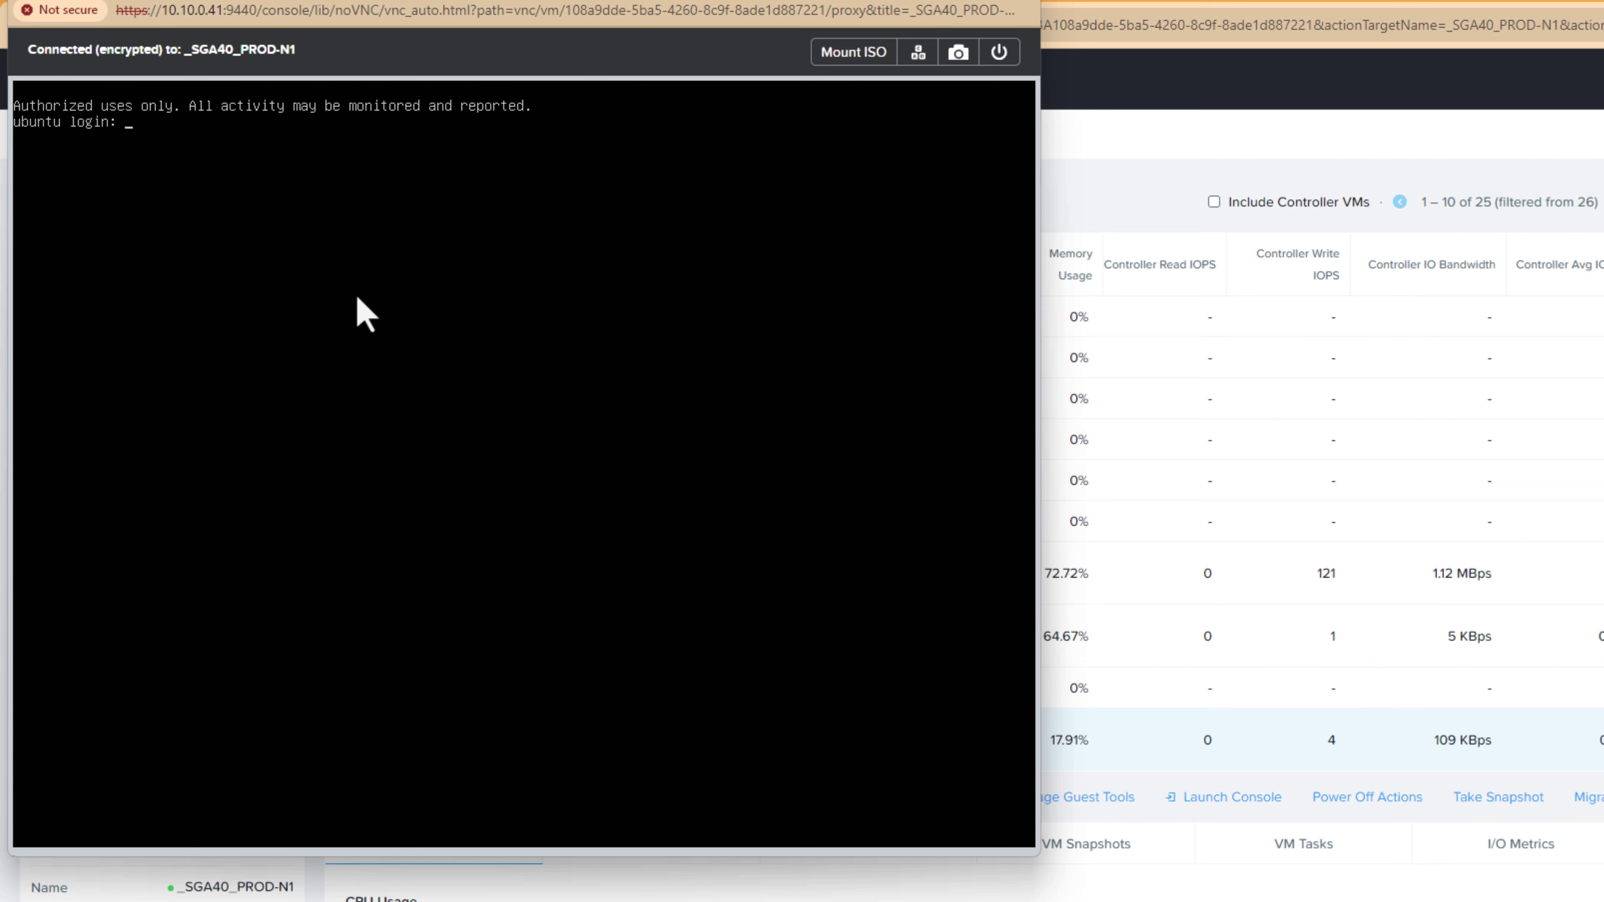
key(Return)
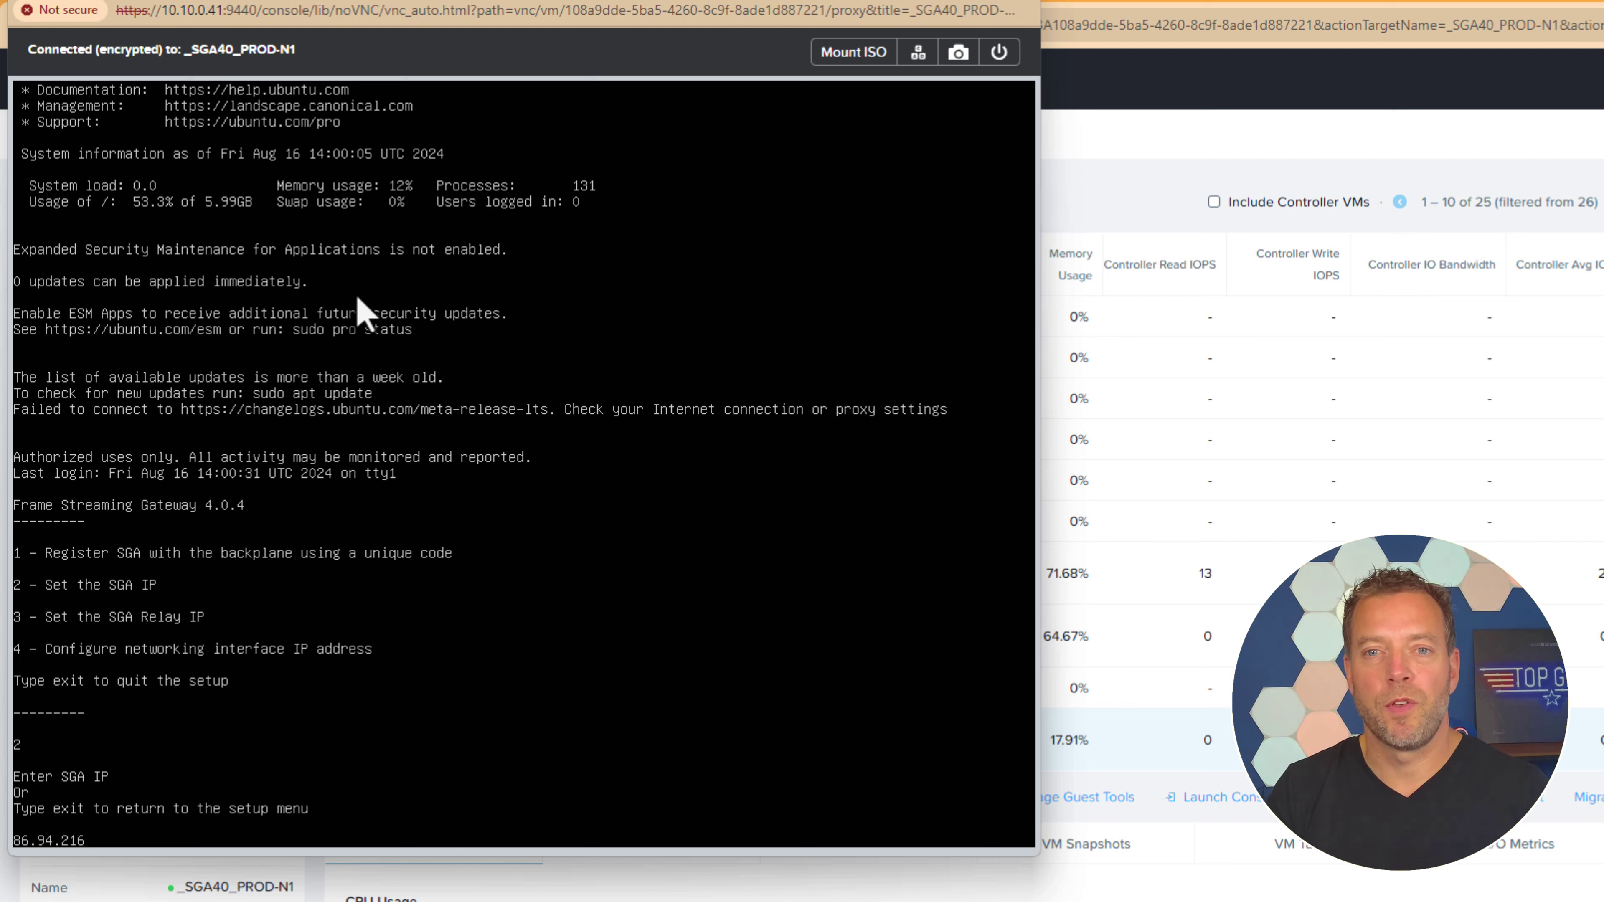
key(Return)
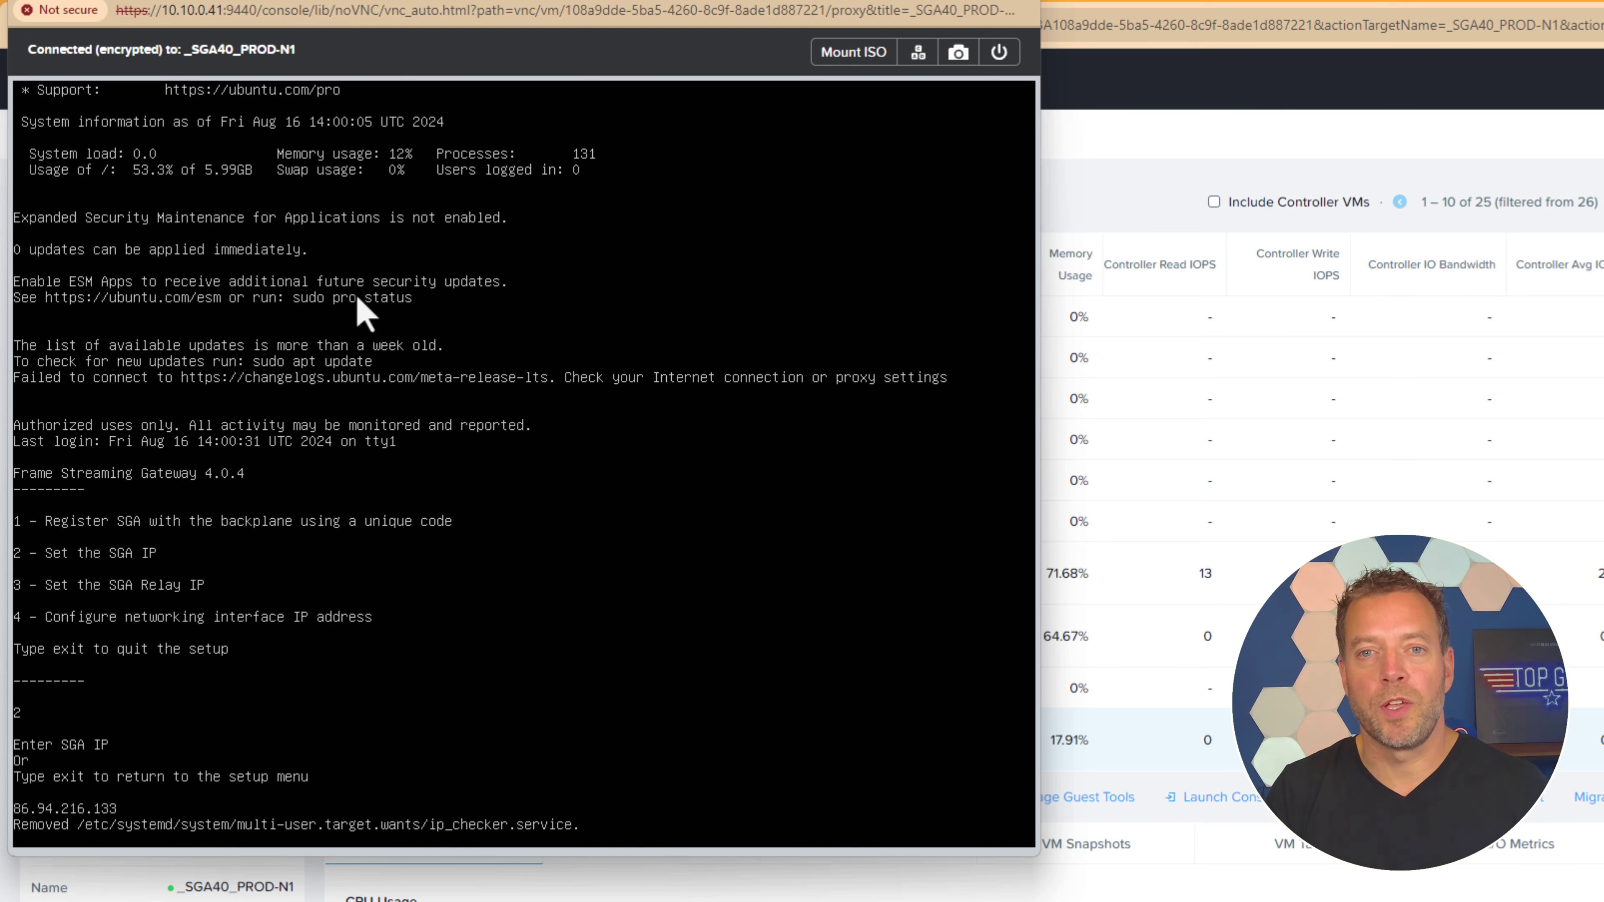
text(1)
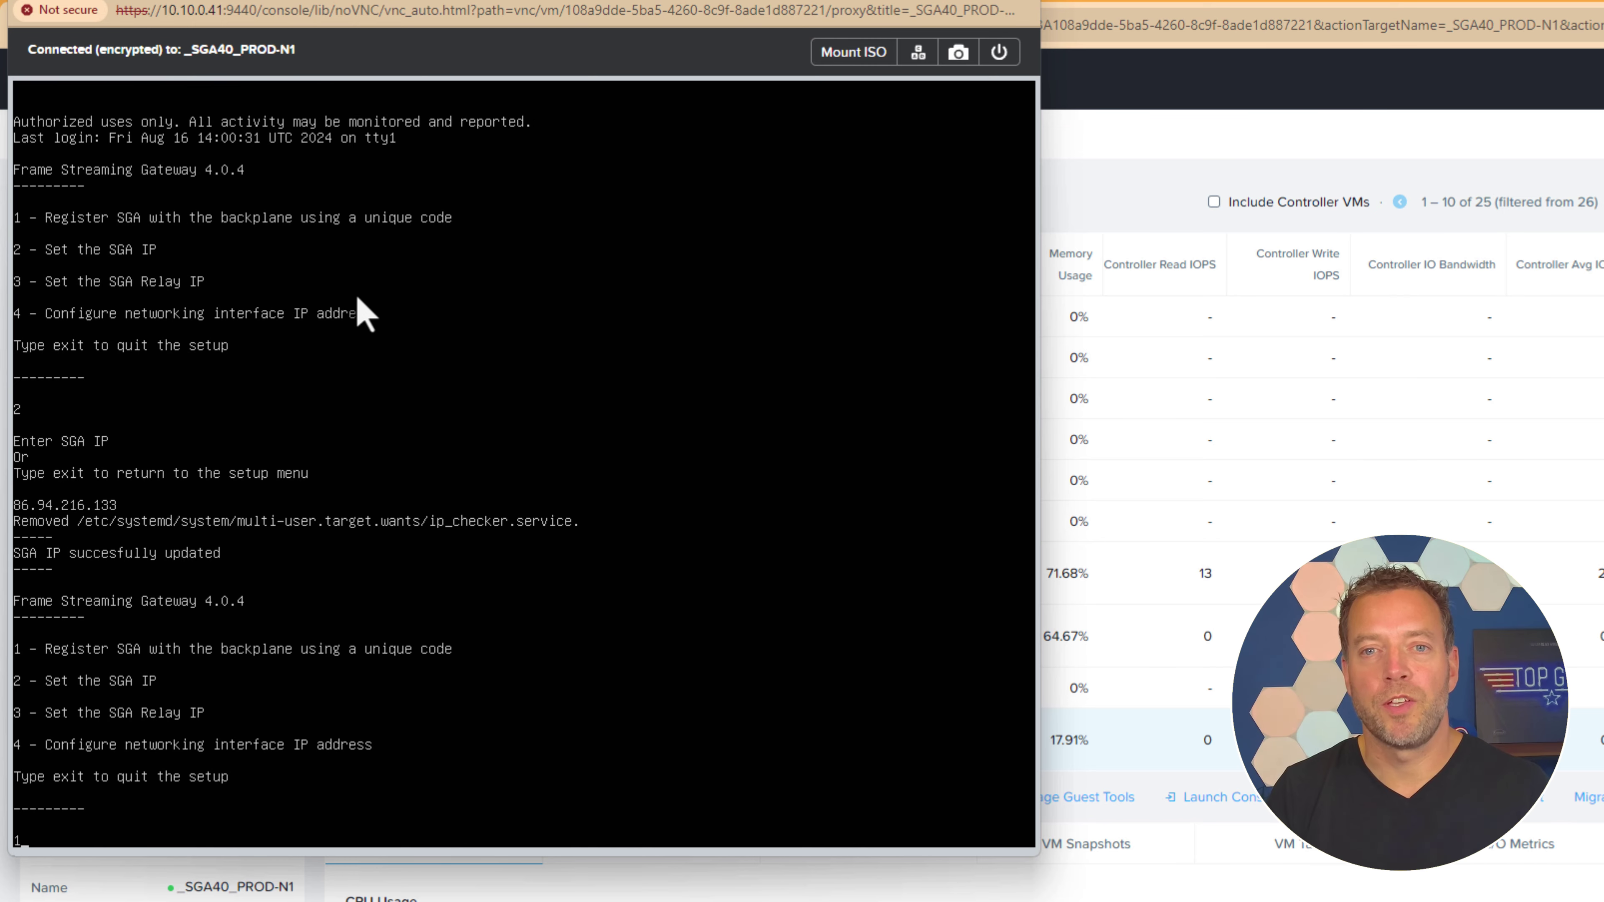
key(Return)
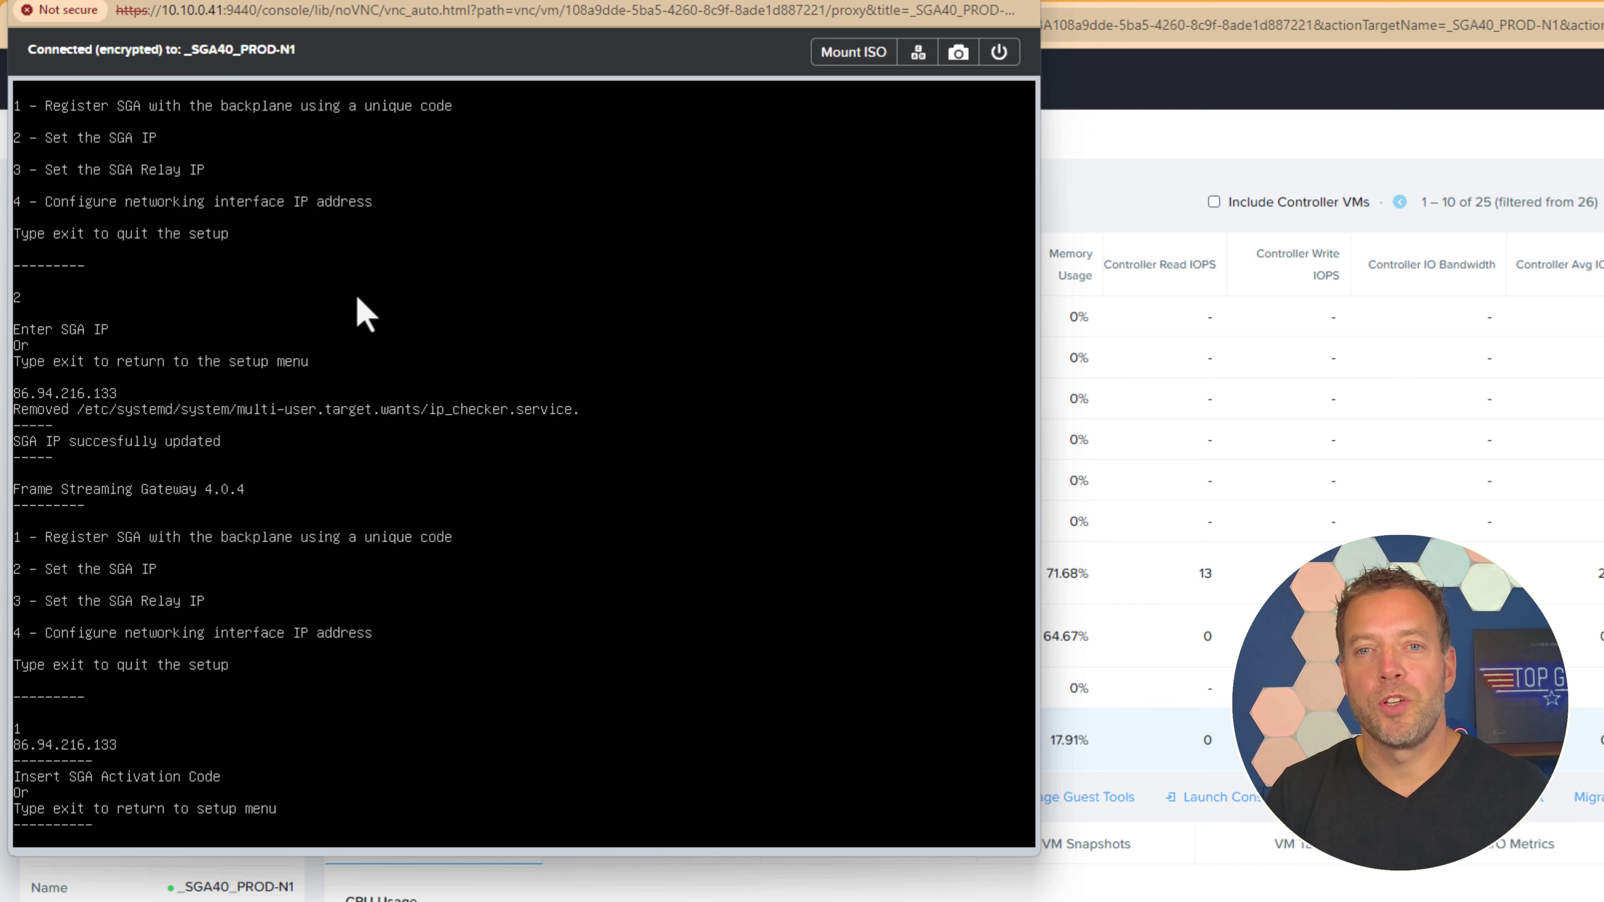
drag(309, 9, 1023, 132)
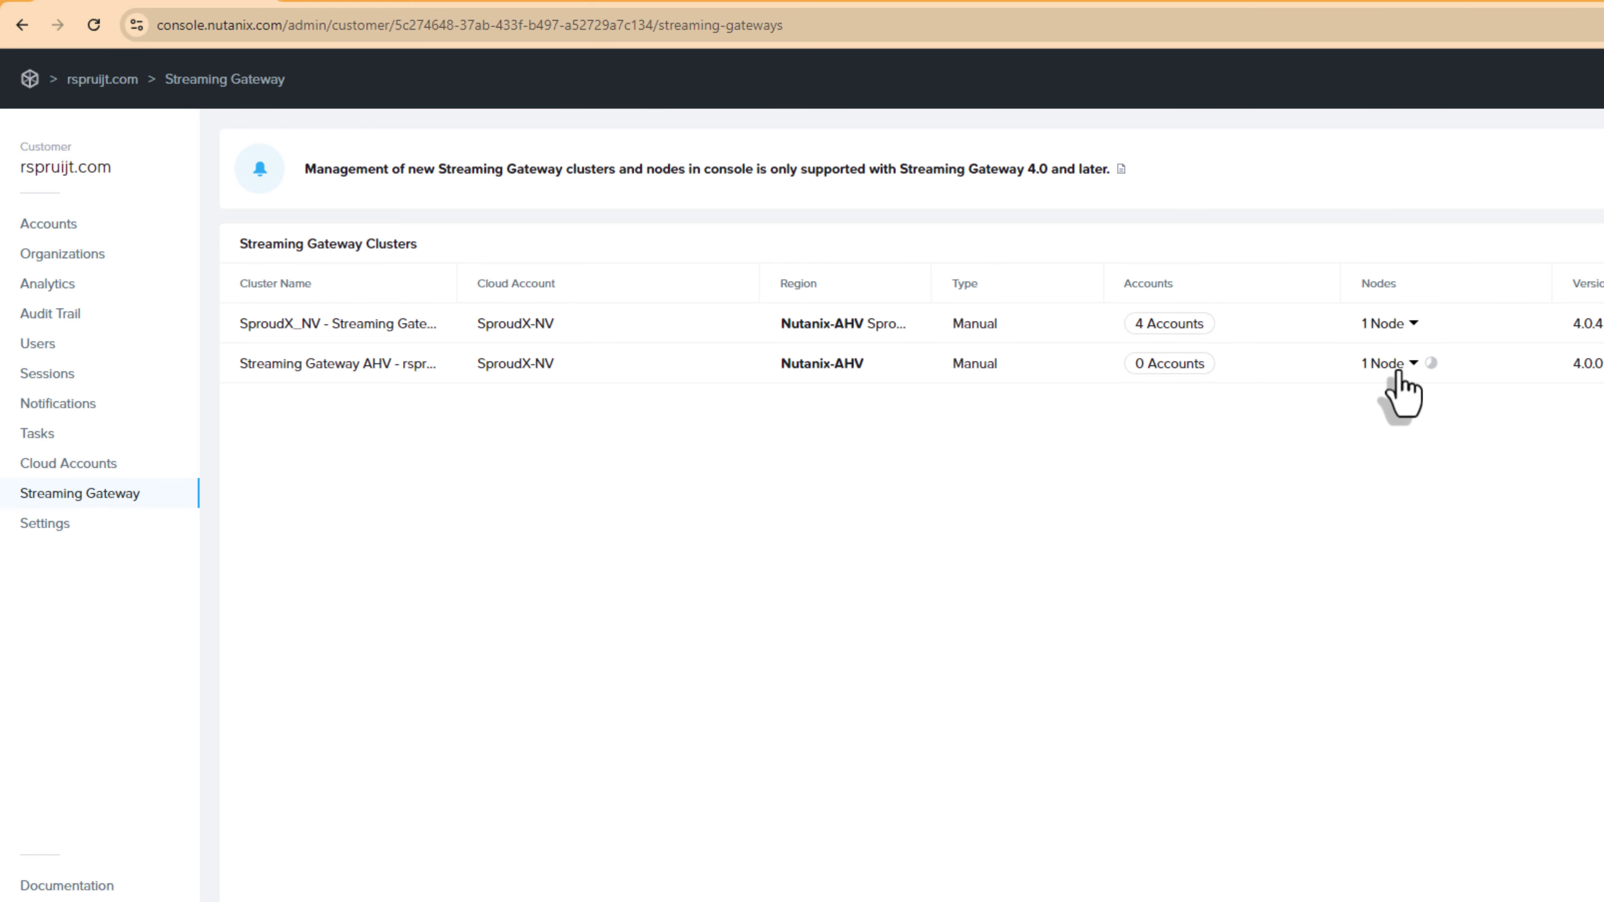
- Copy the node's activation code from Frame and submit it in the VM console
click(1412, 363)
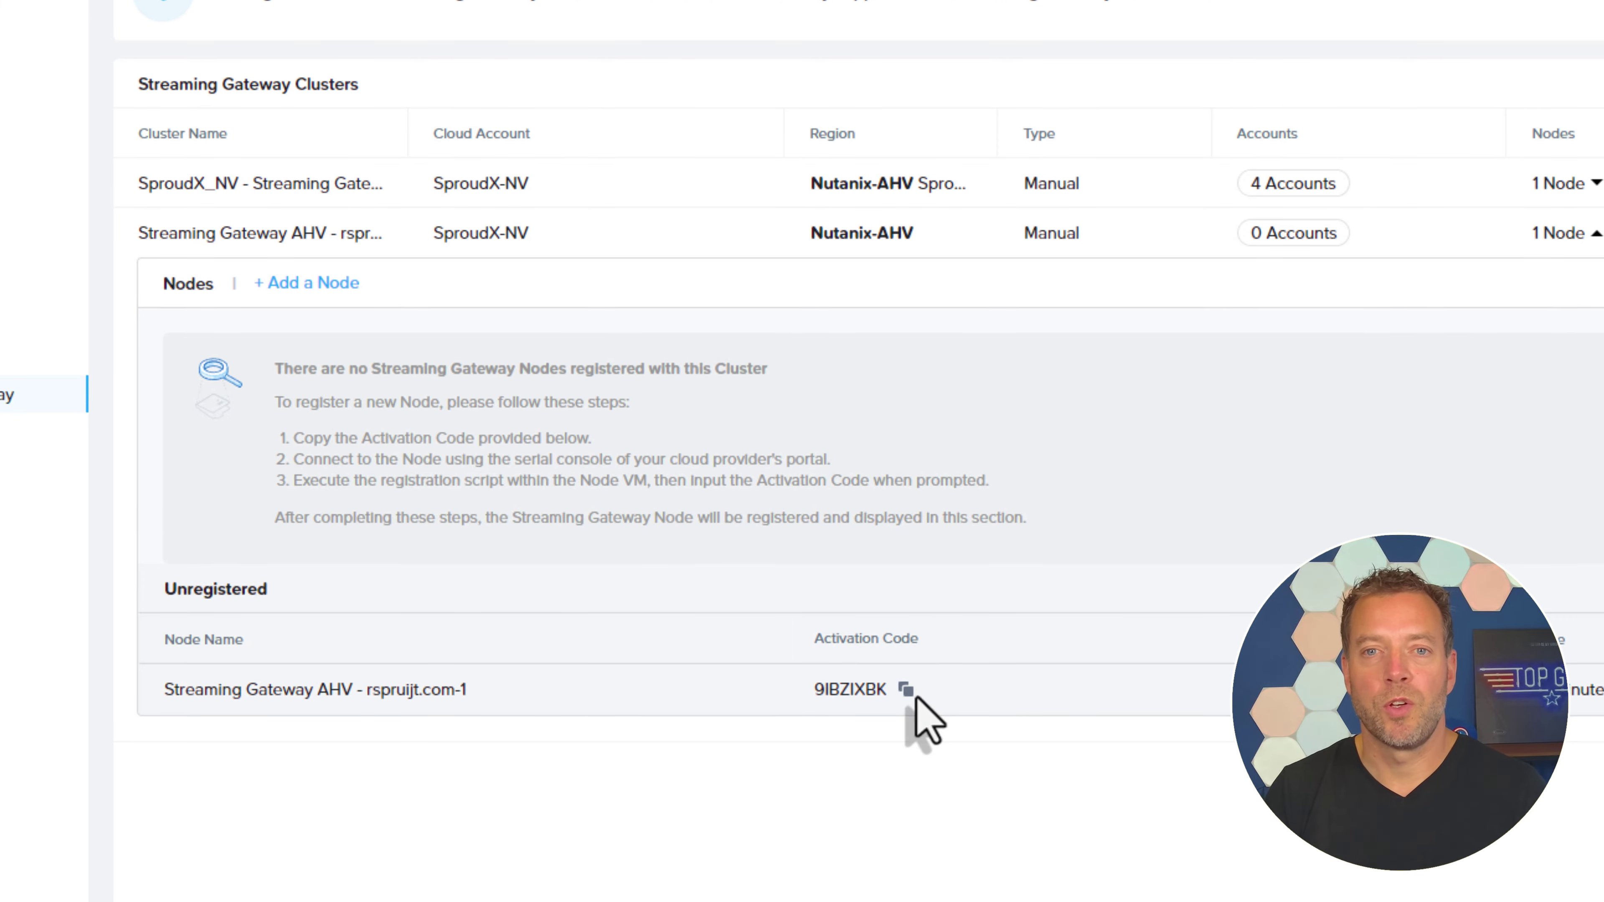
click(908, 690)
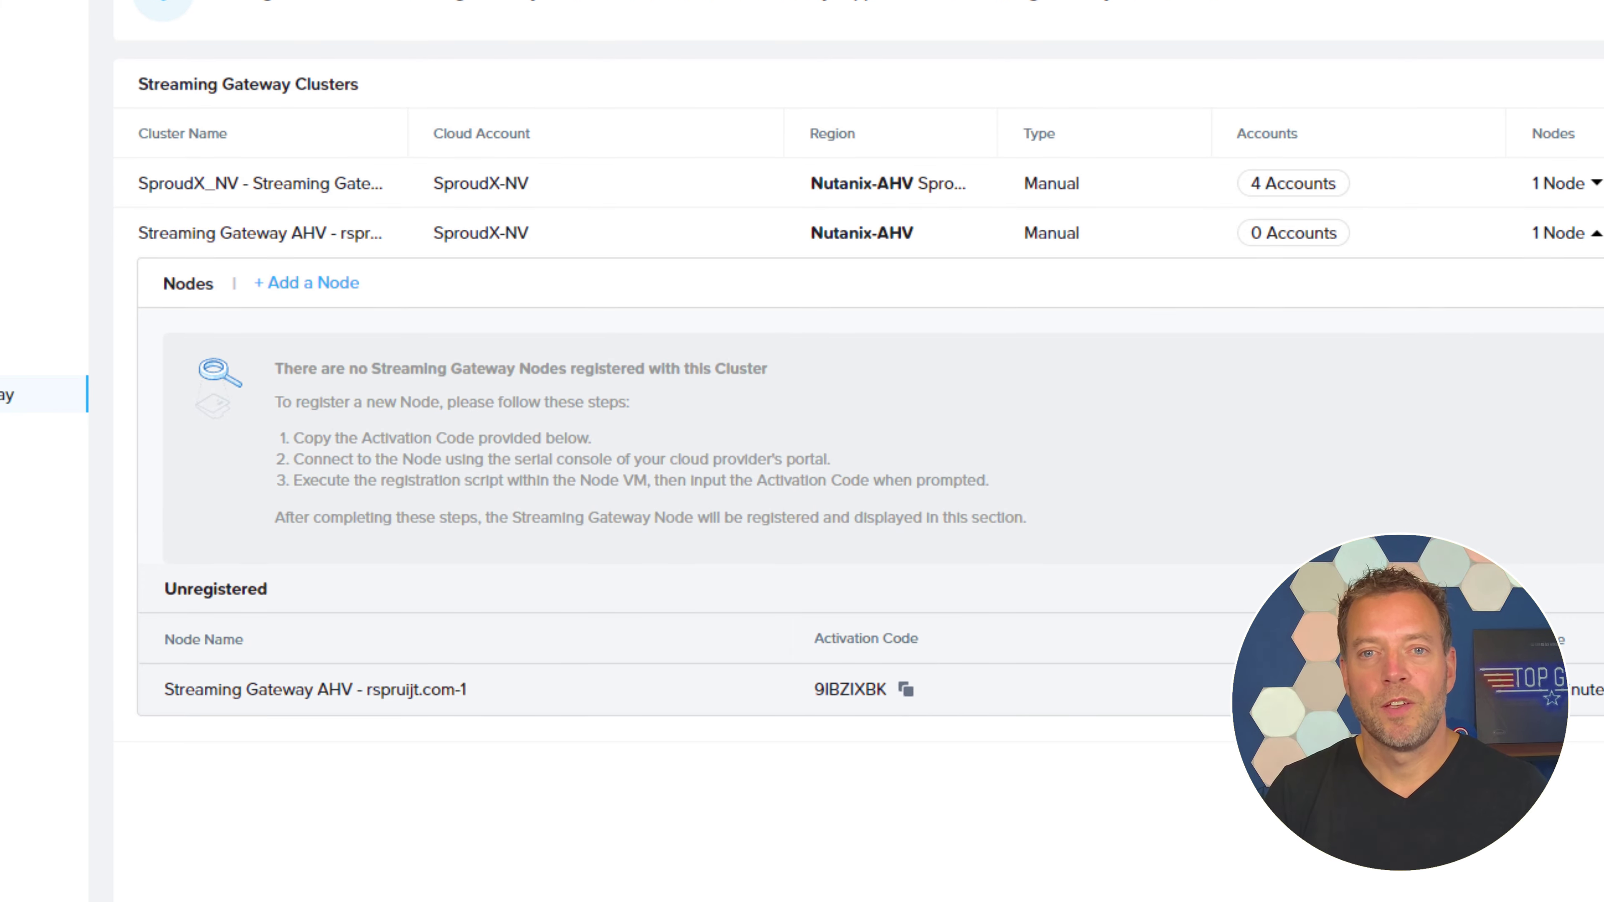
key(alt+Tab)
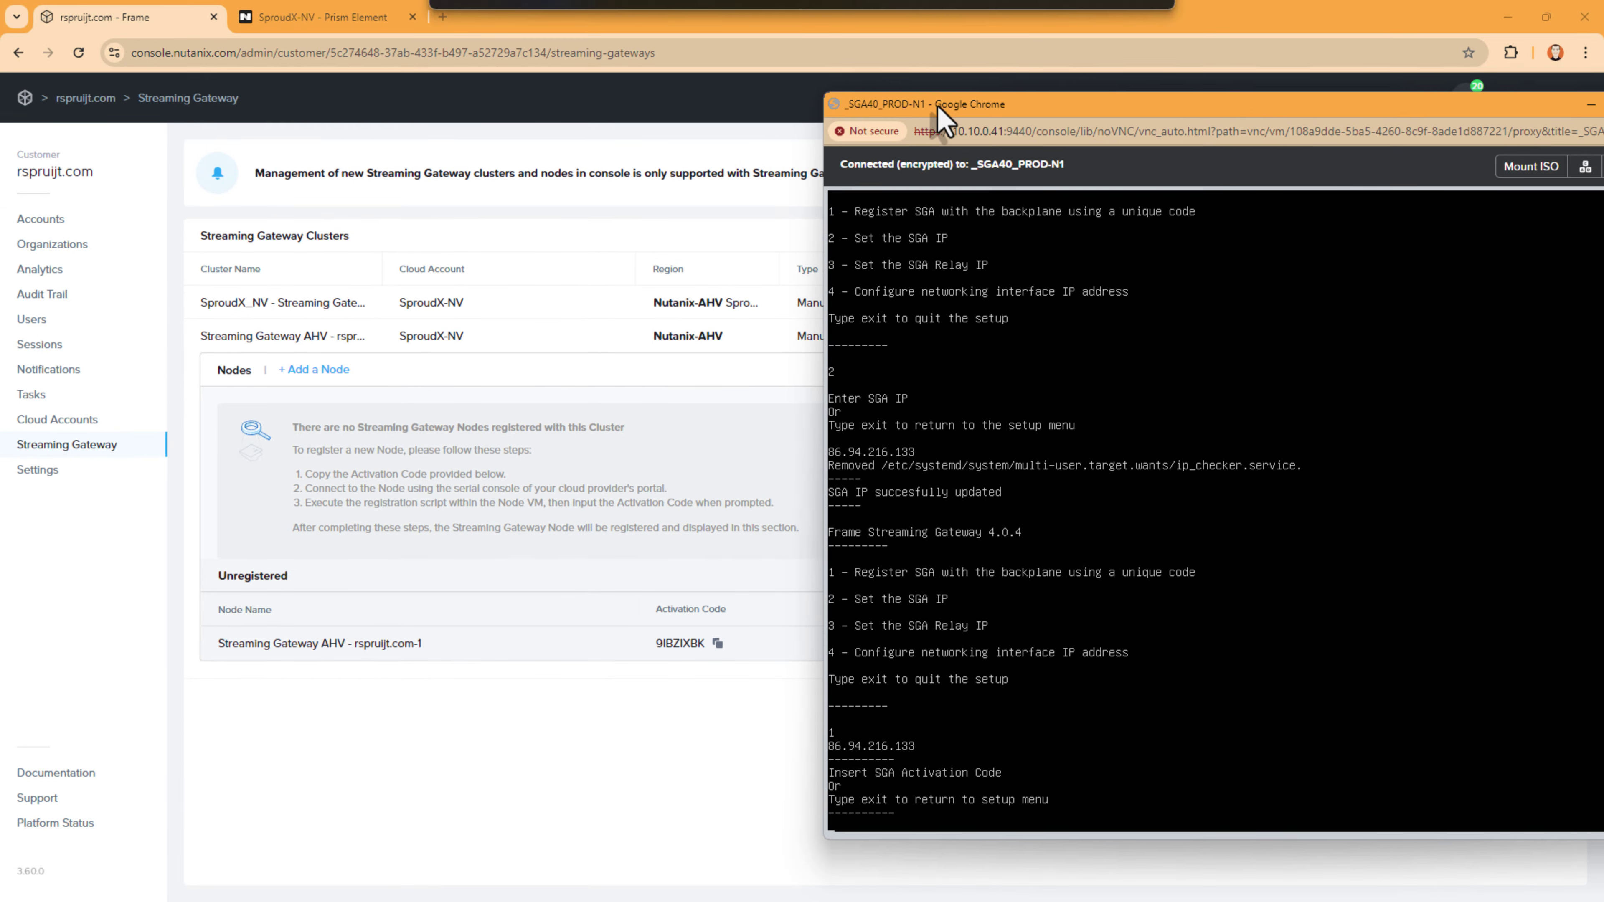
drag(938, 108, 937, 105)
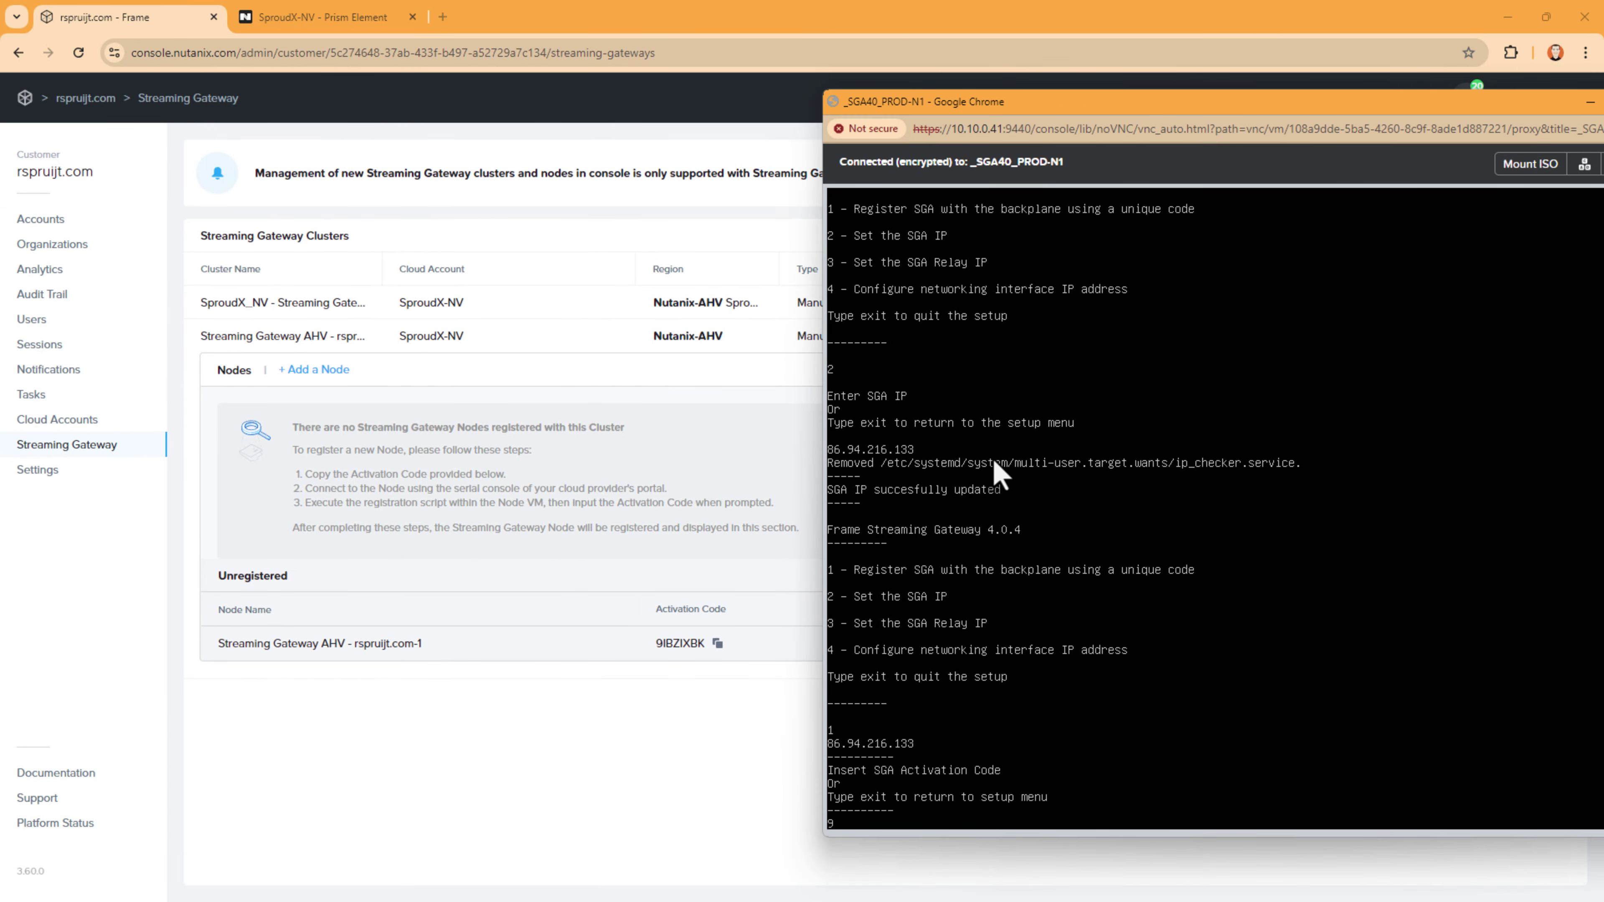
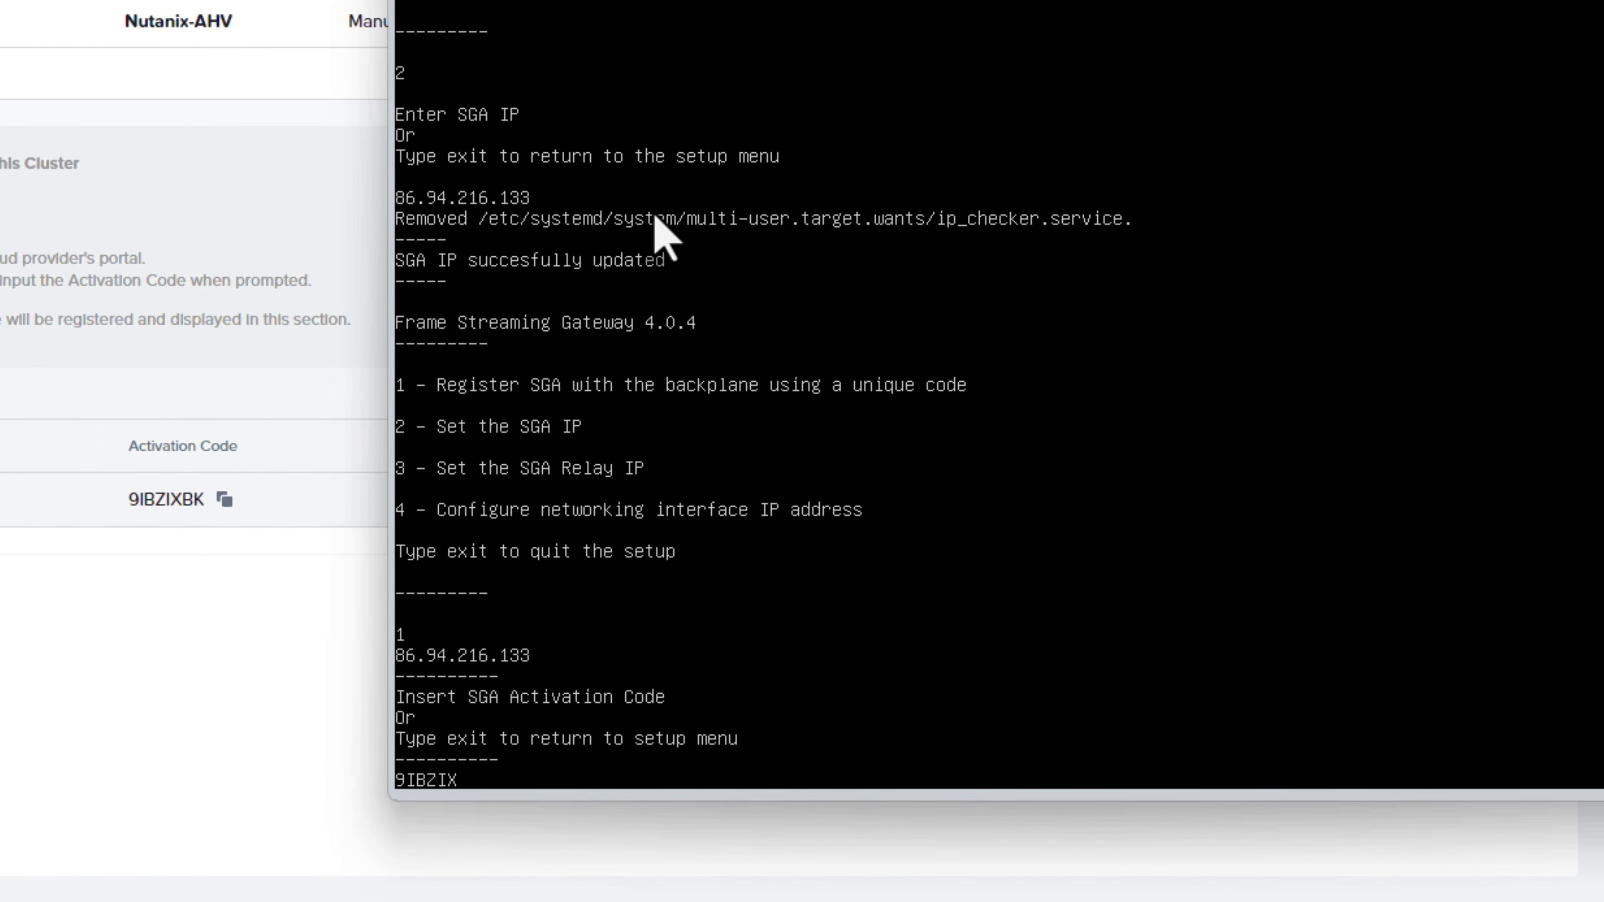
key(Return)
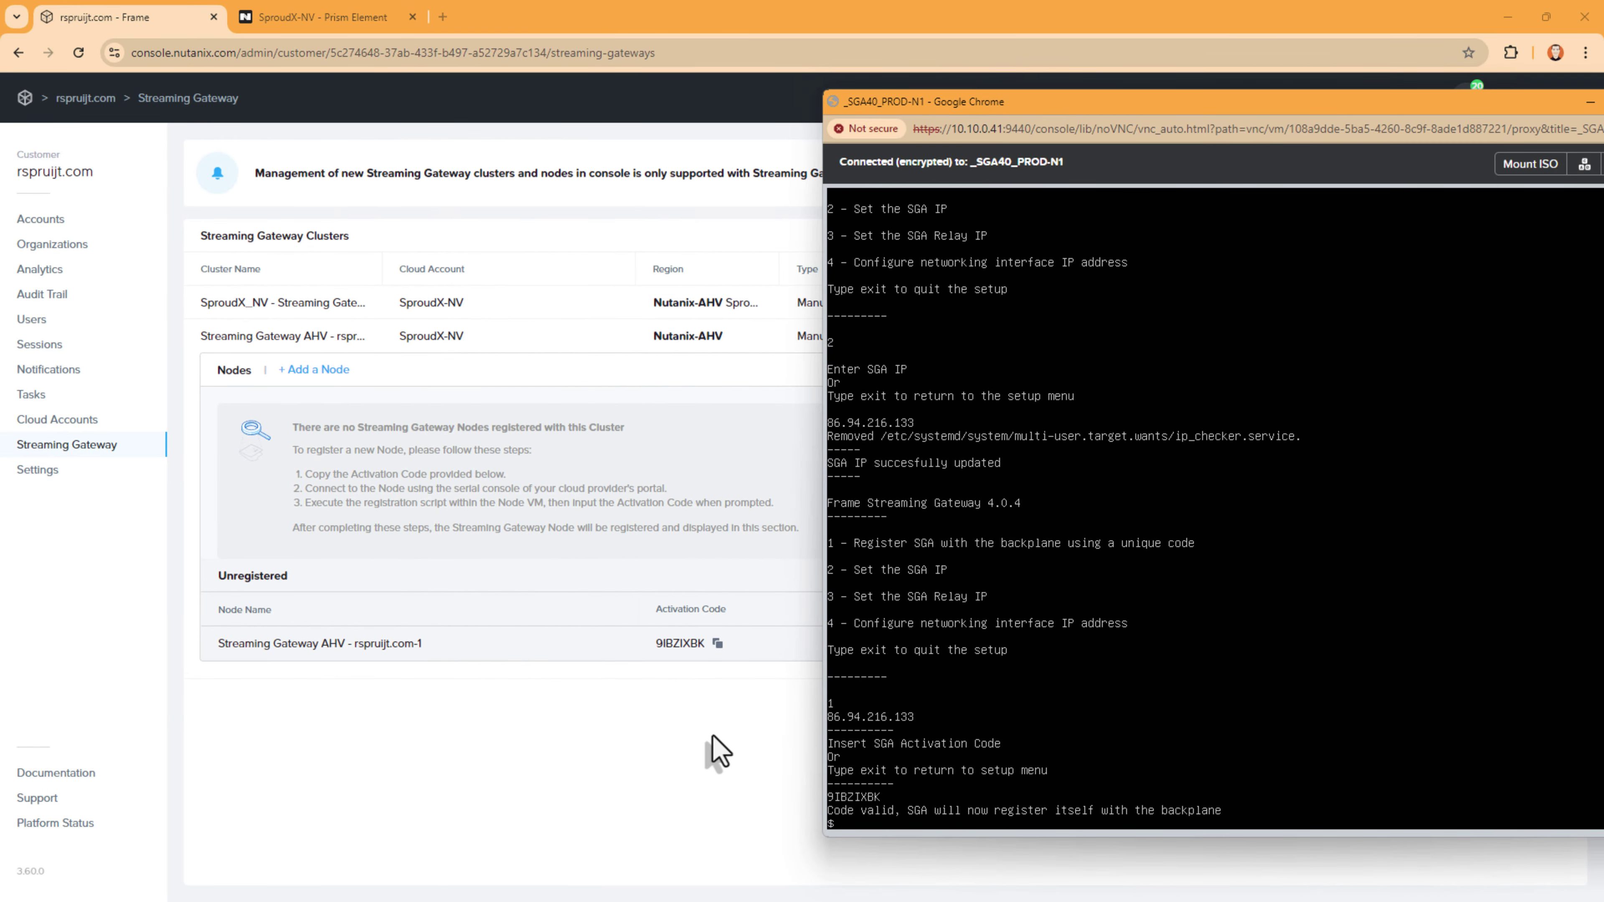
- Refresh the gateway list and confirm the node is Registered and Available at 86.94.216.133
click(717, 752)
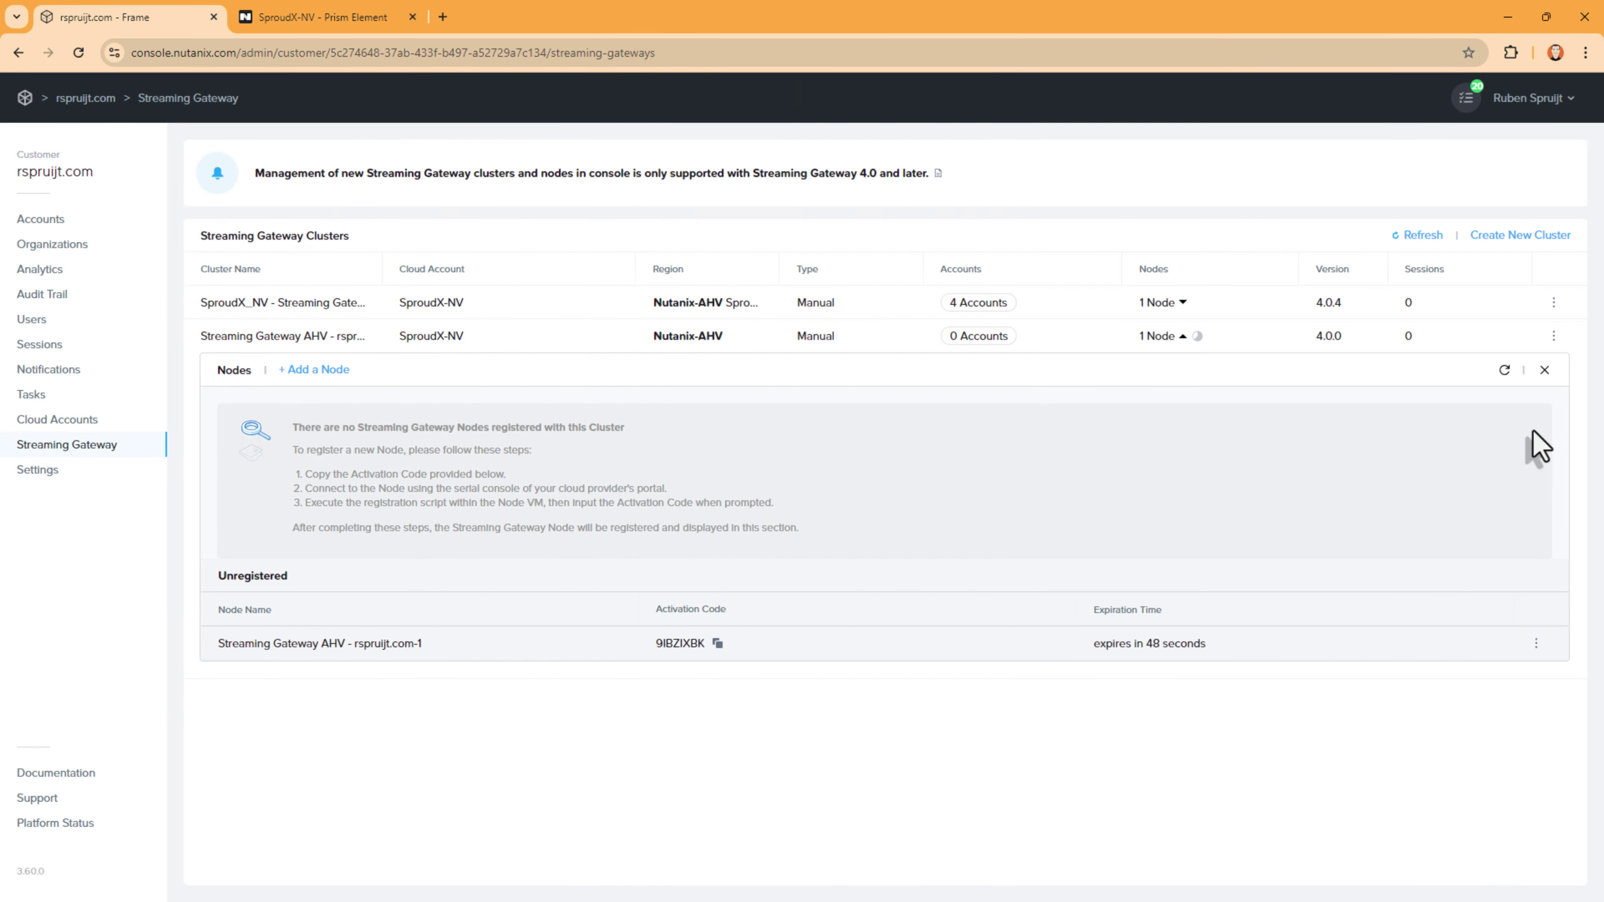
click(1505, 371)
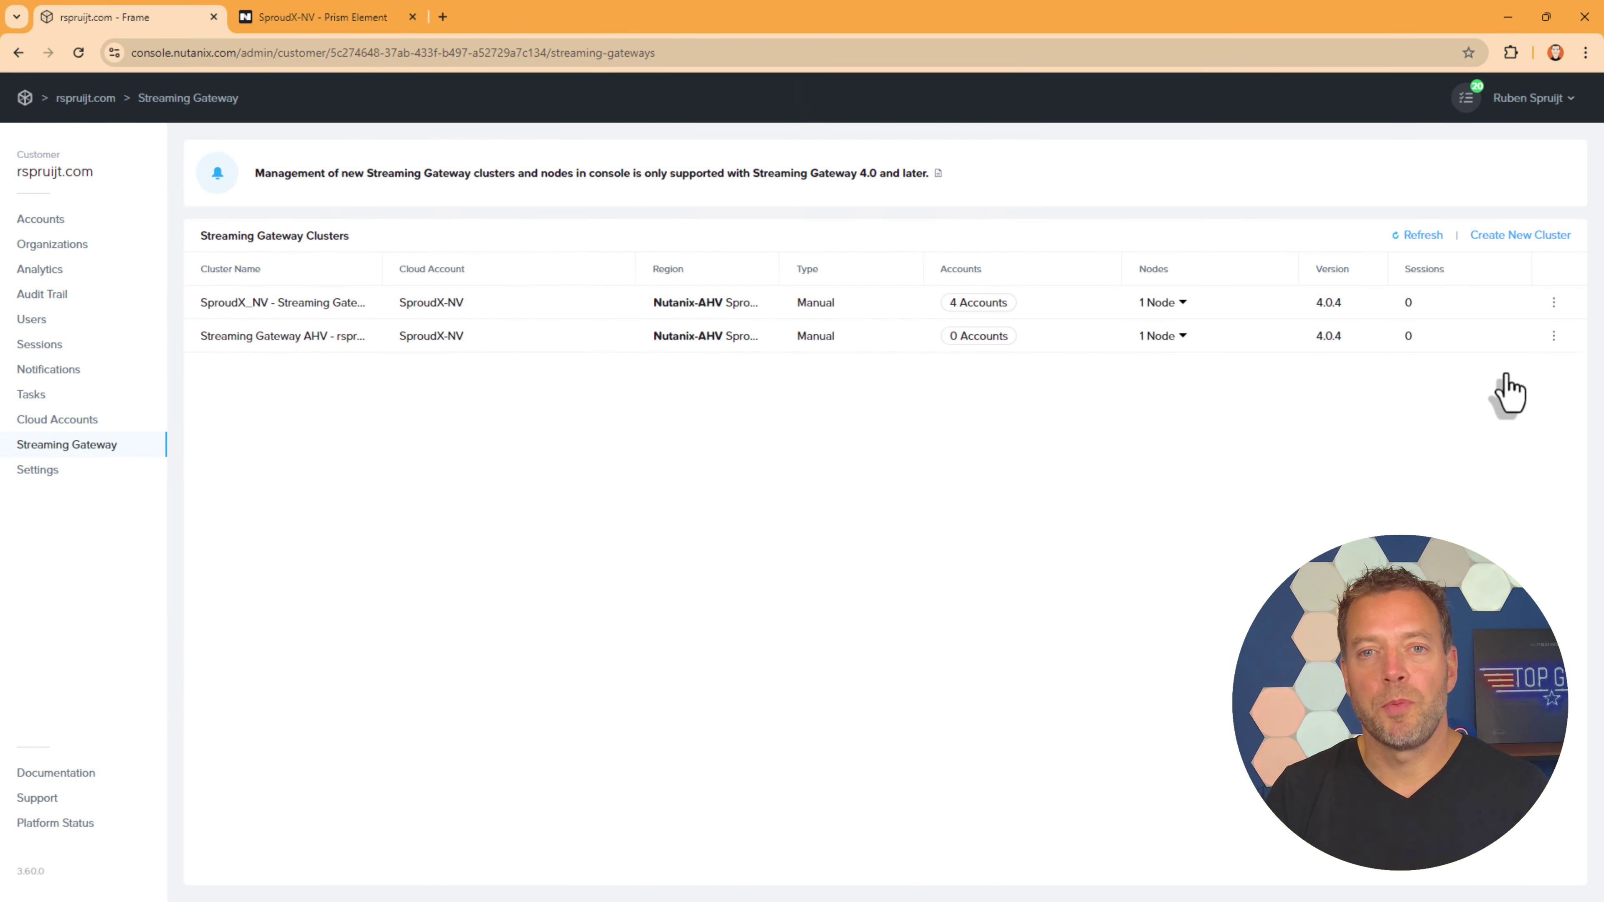
click(1183, 336)
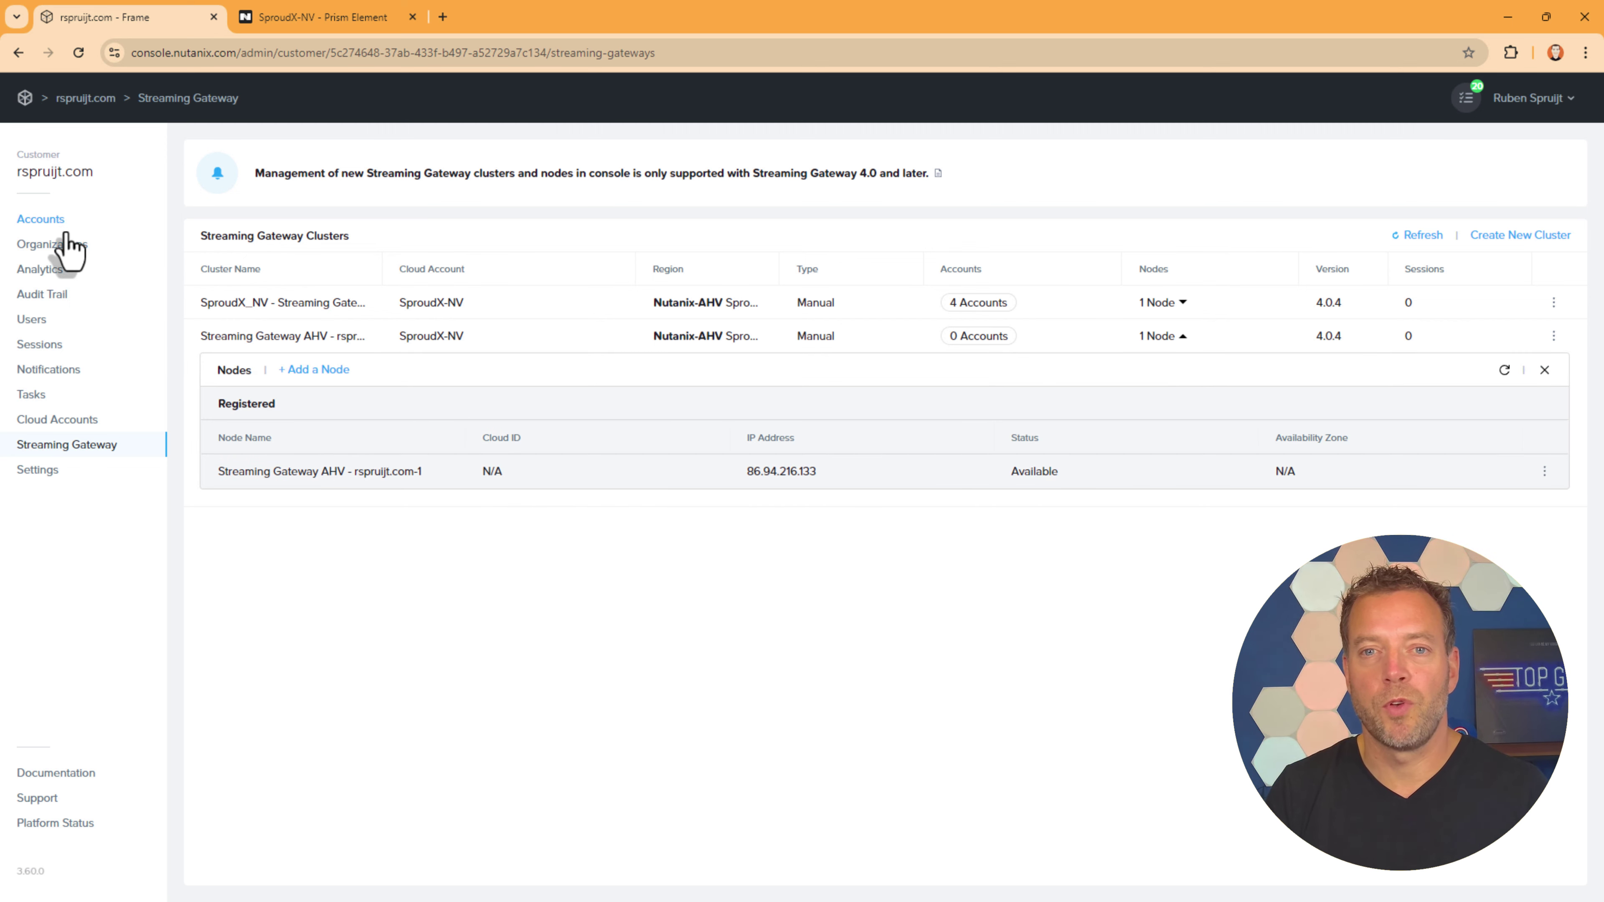
click(55, 223)
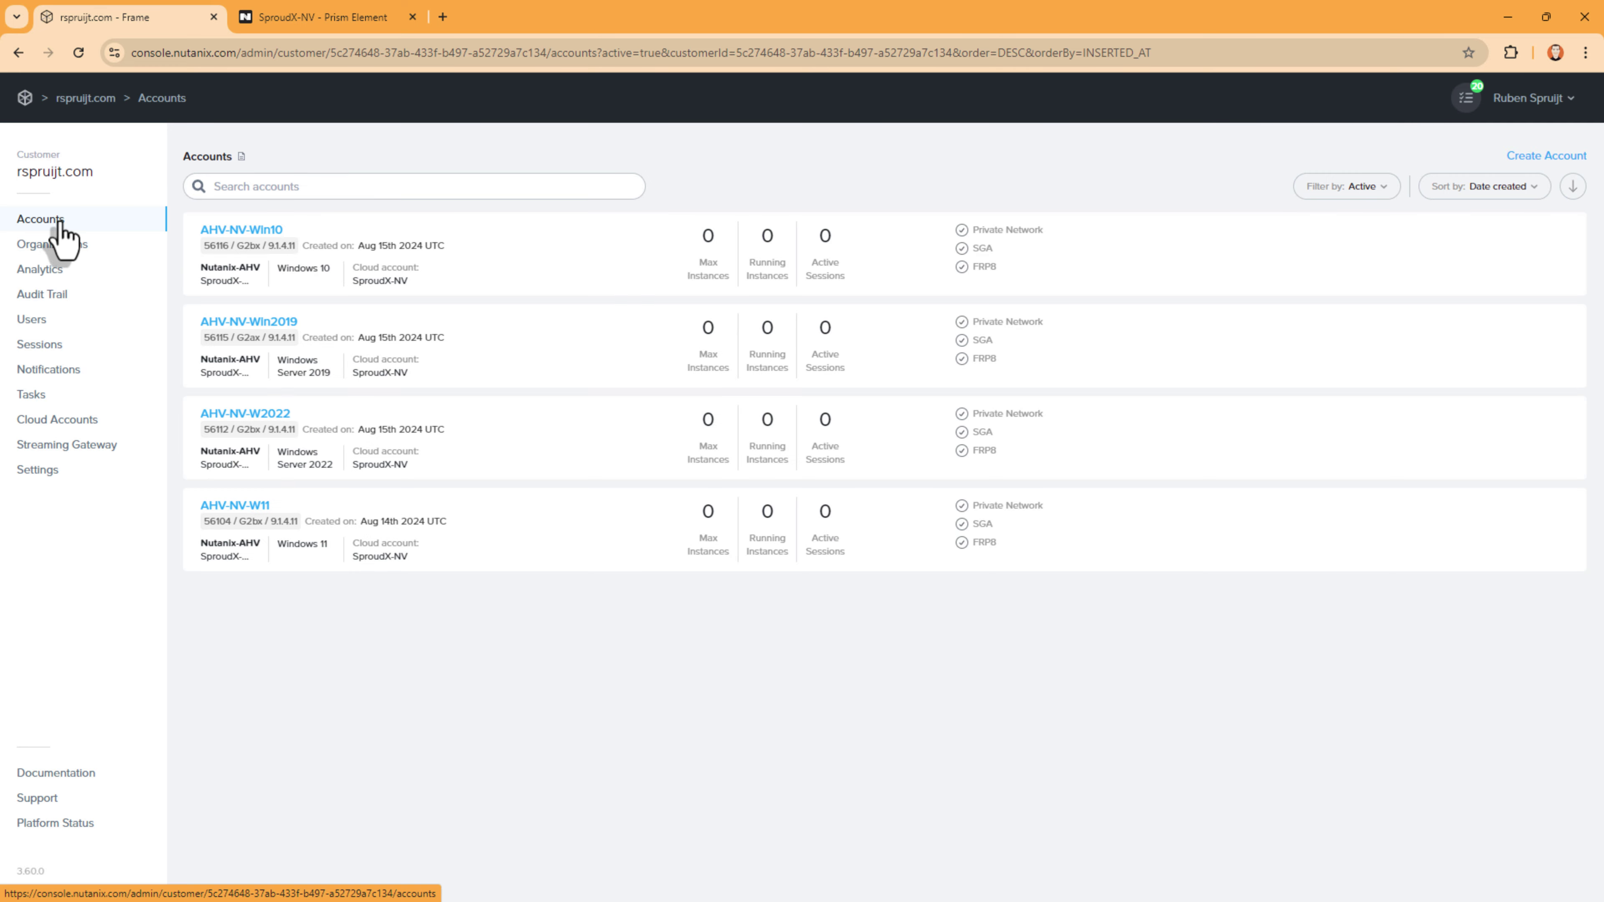
- Start account AHV-NV-SGA-Win11 in SproudX - R&D Organization using the AHV Streaming Gateway
click(1540, 165)
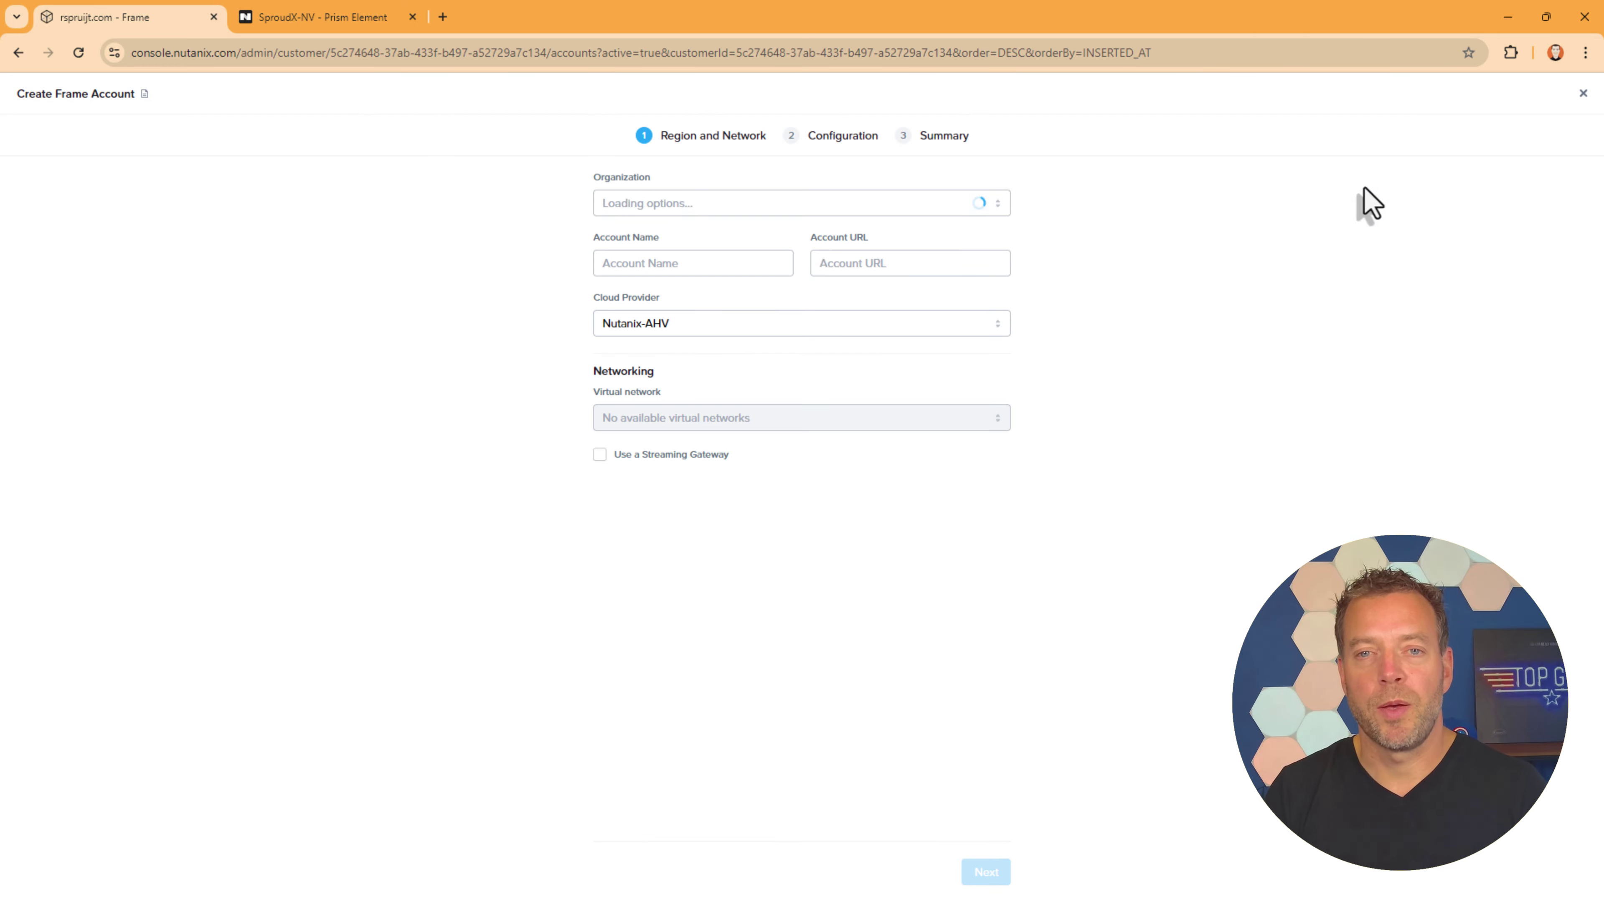
click(662, 209)
click(663, 259)
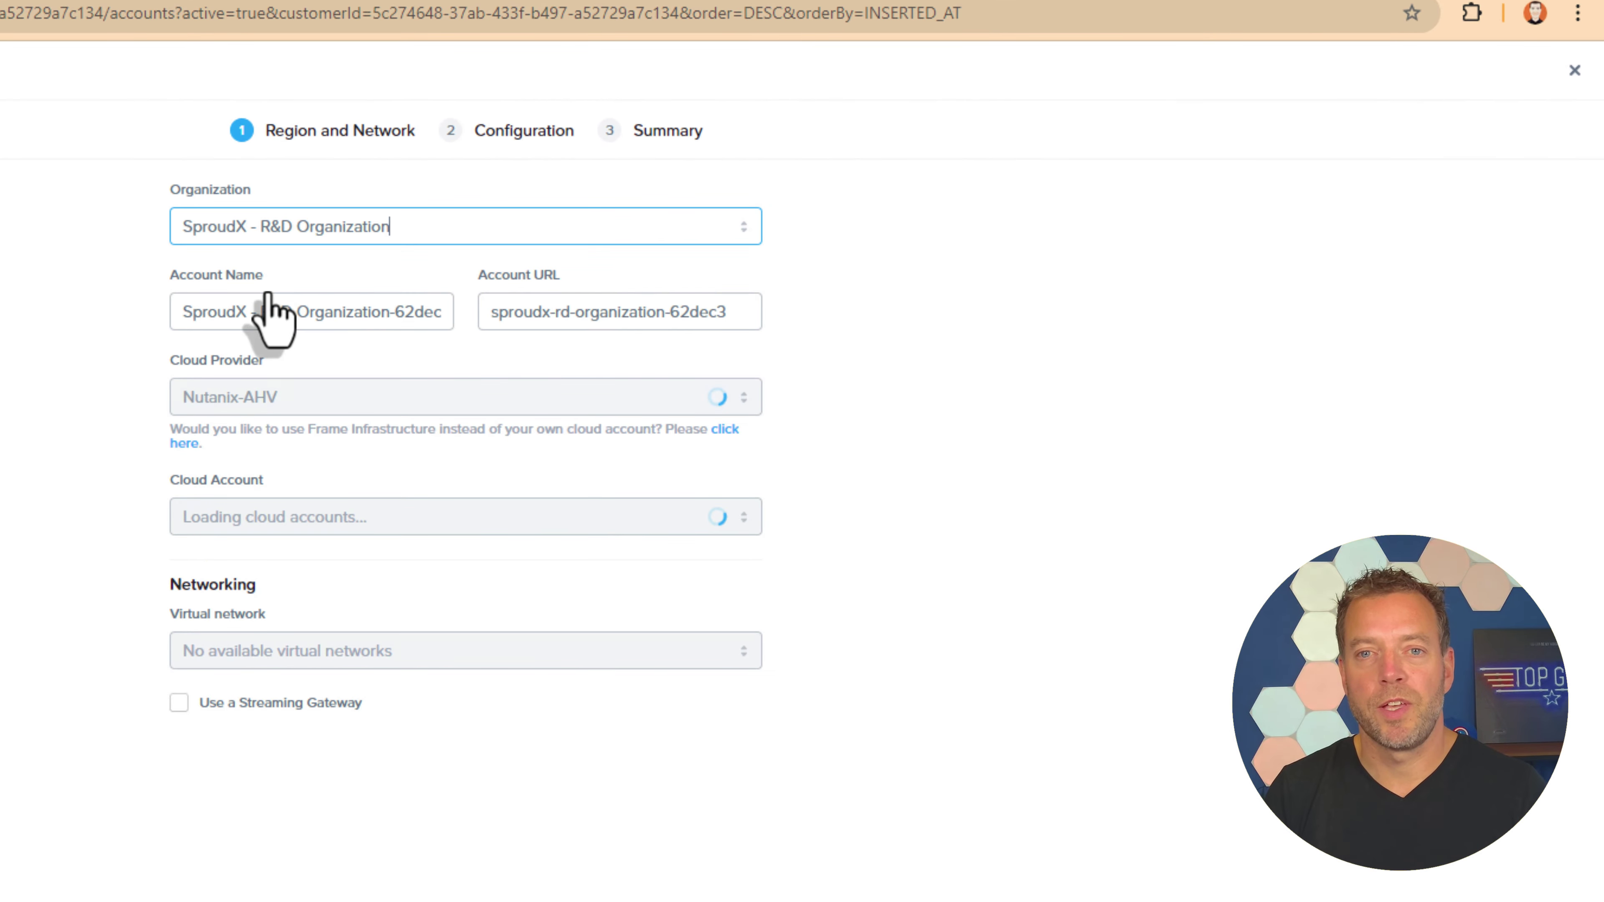
triple_click(268, 311)
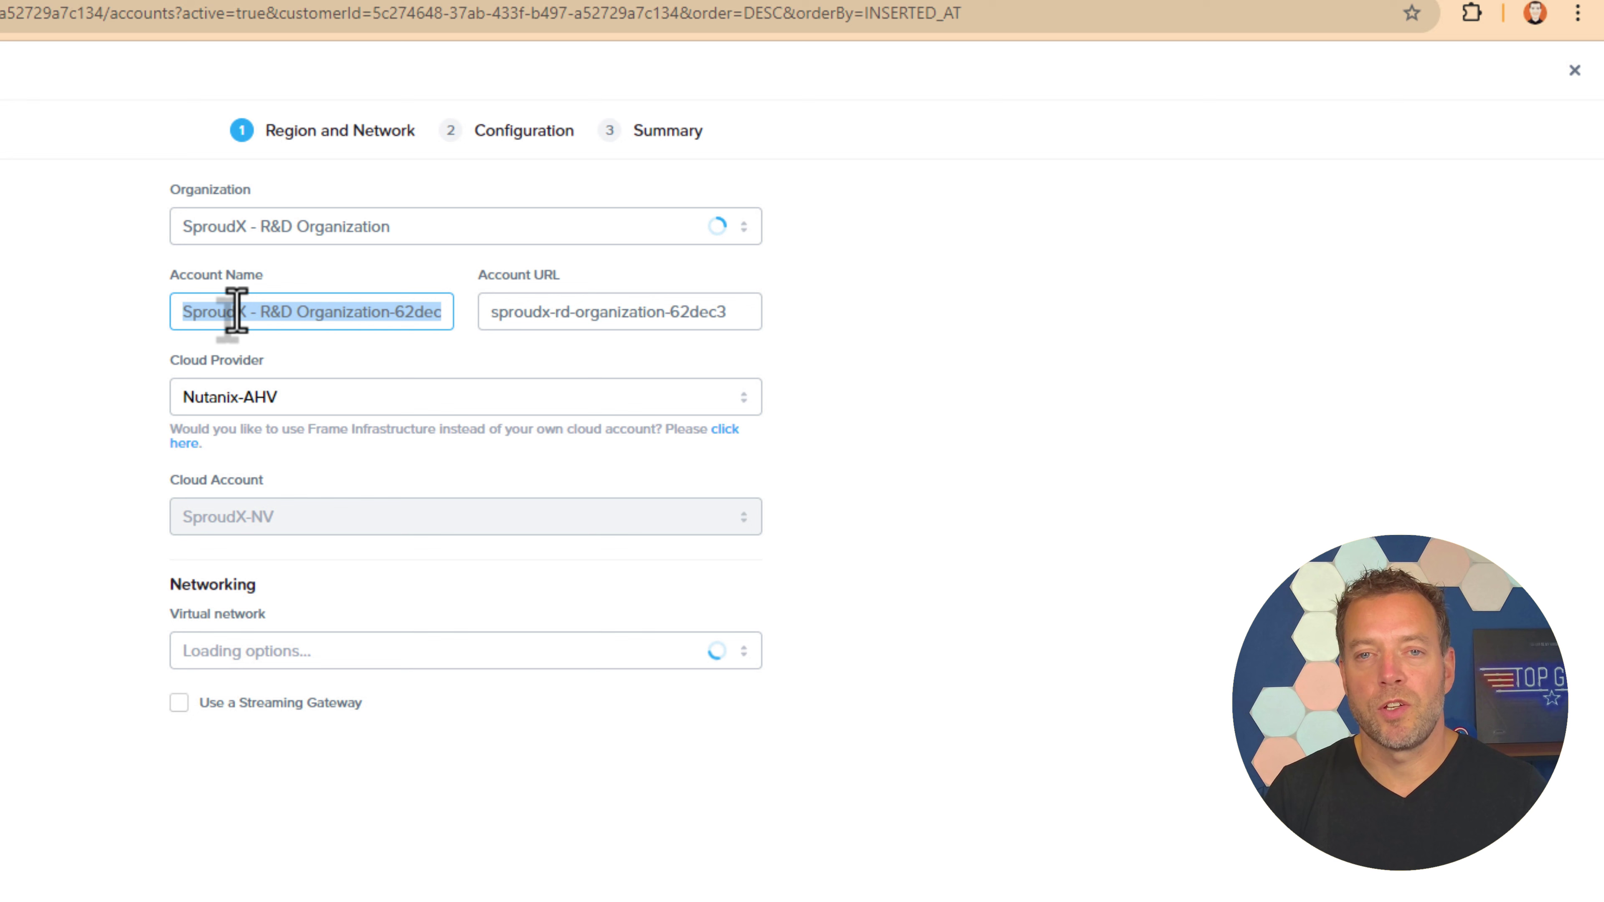
text(AHV-NV-SGA-Win11)
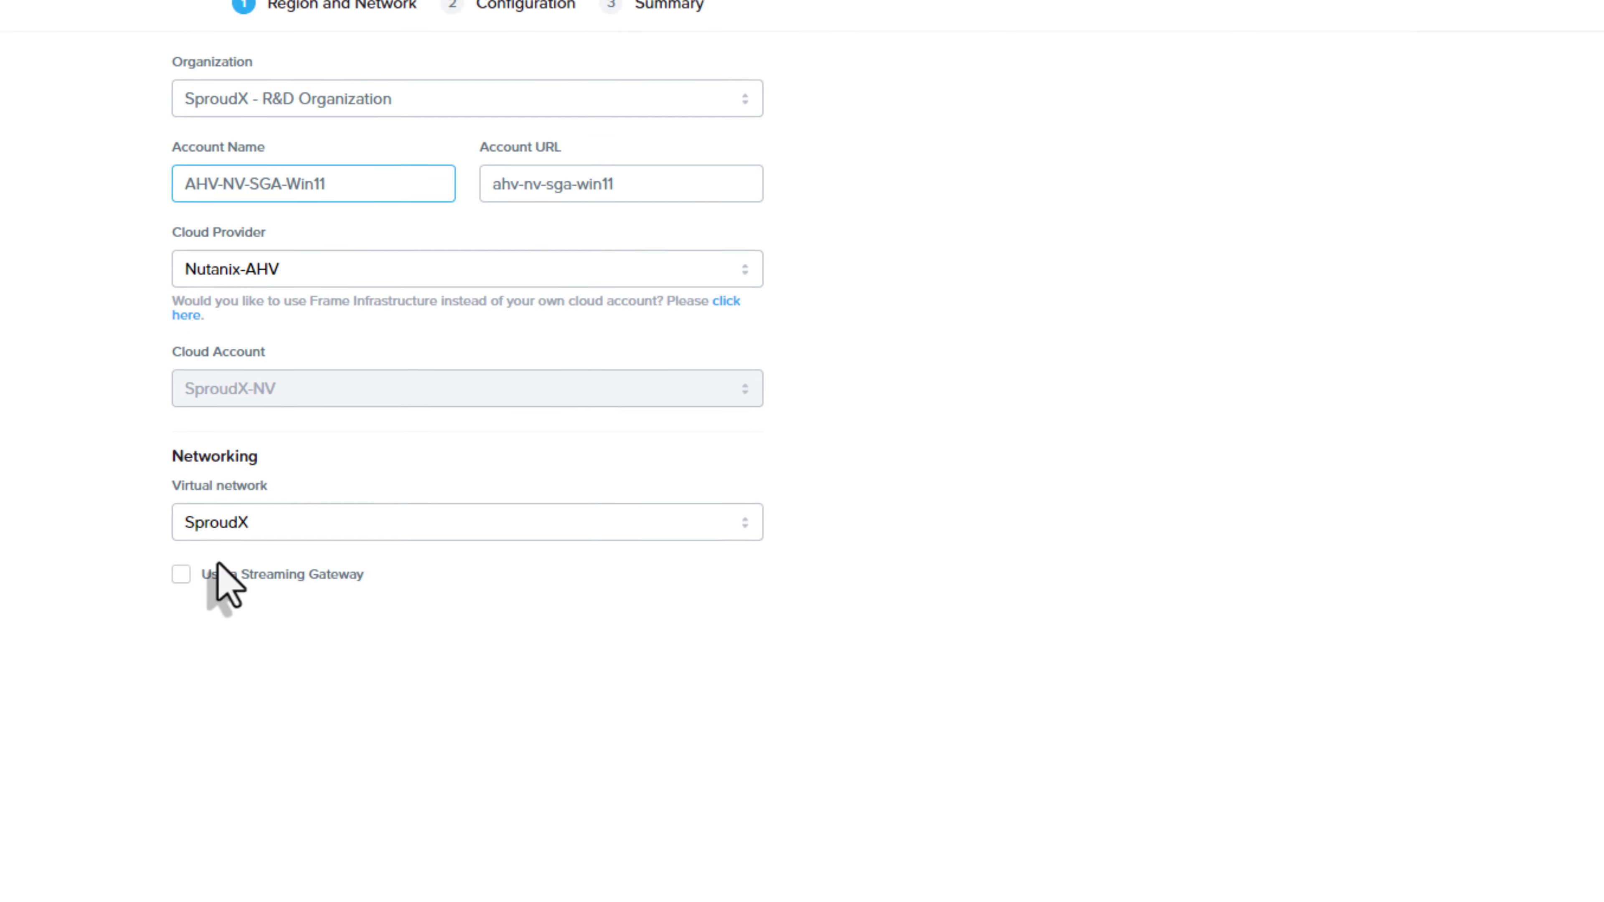
click(178, 702)
click(277, 450)
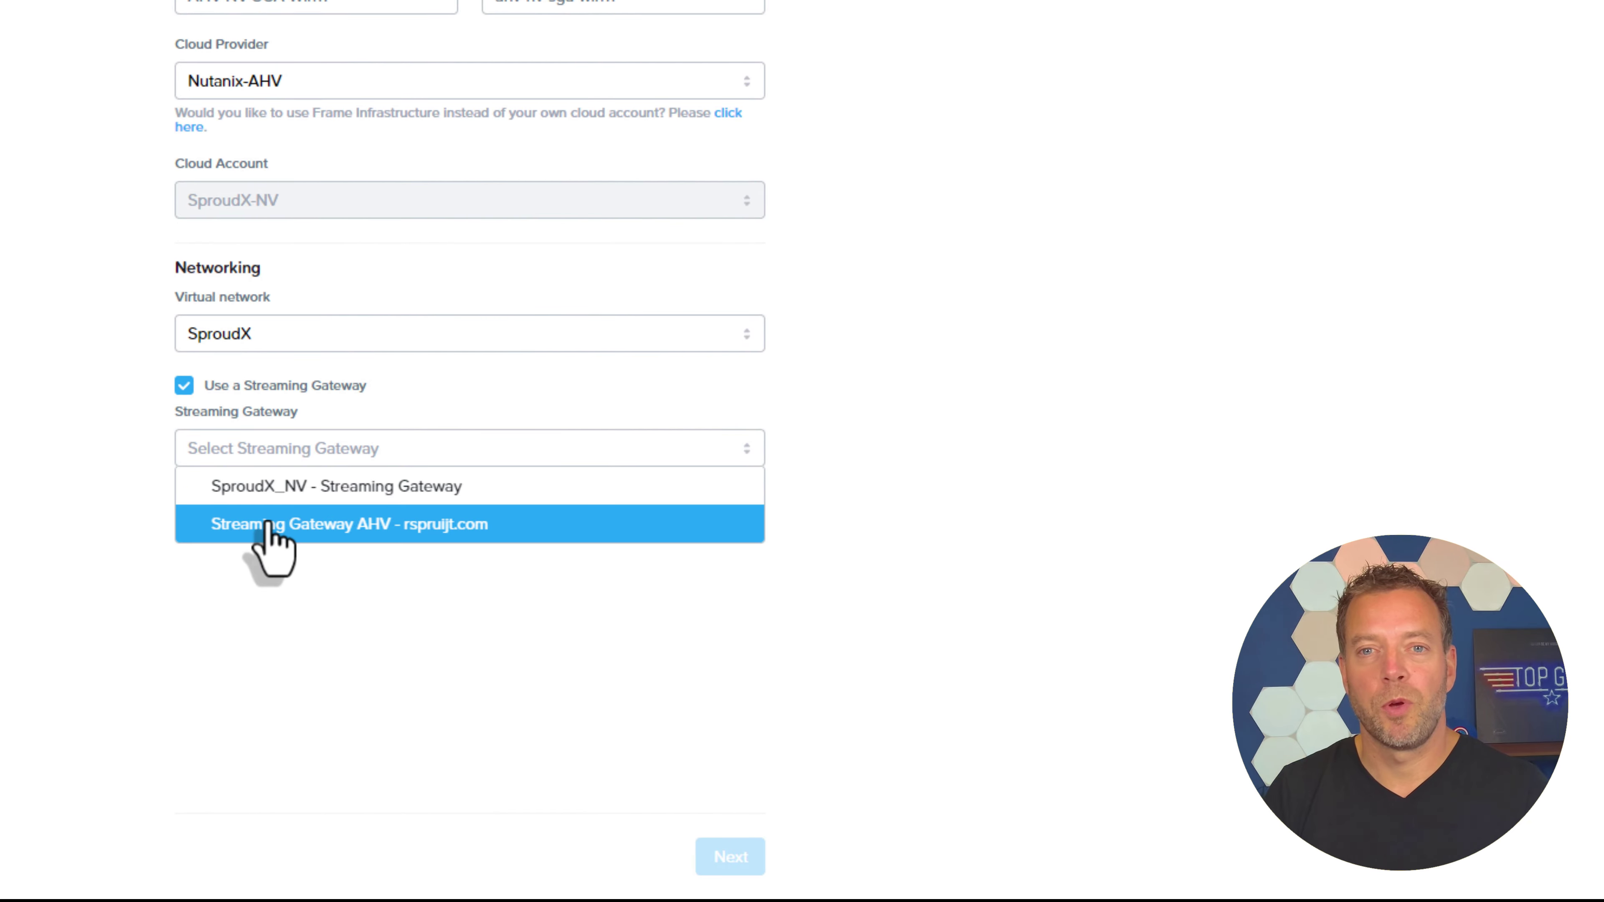
click(269, 525)
click(729, 858)
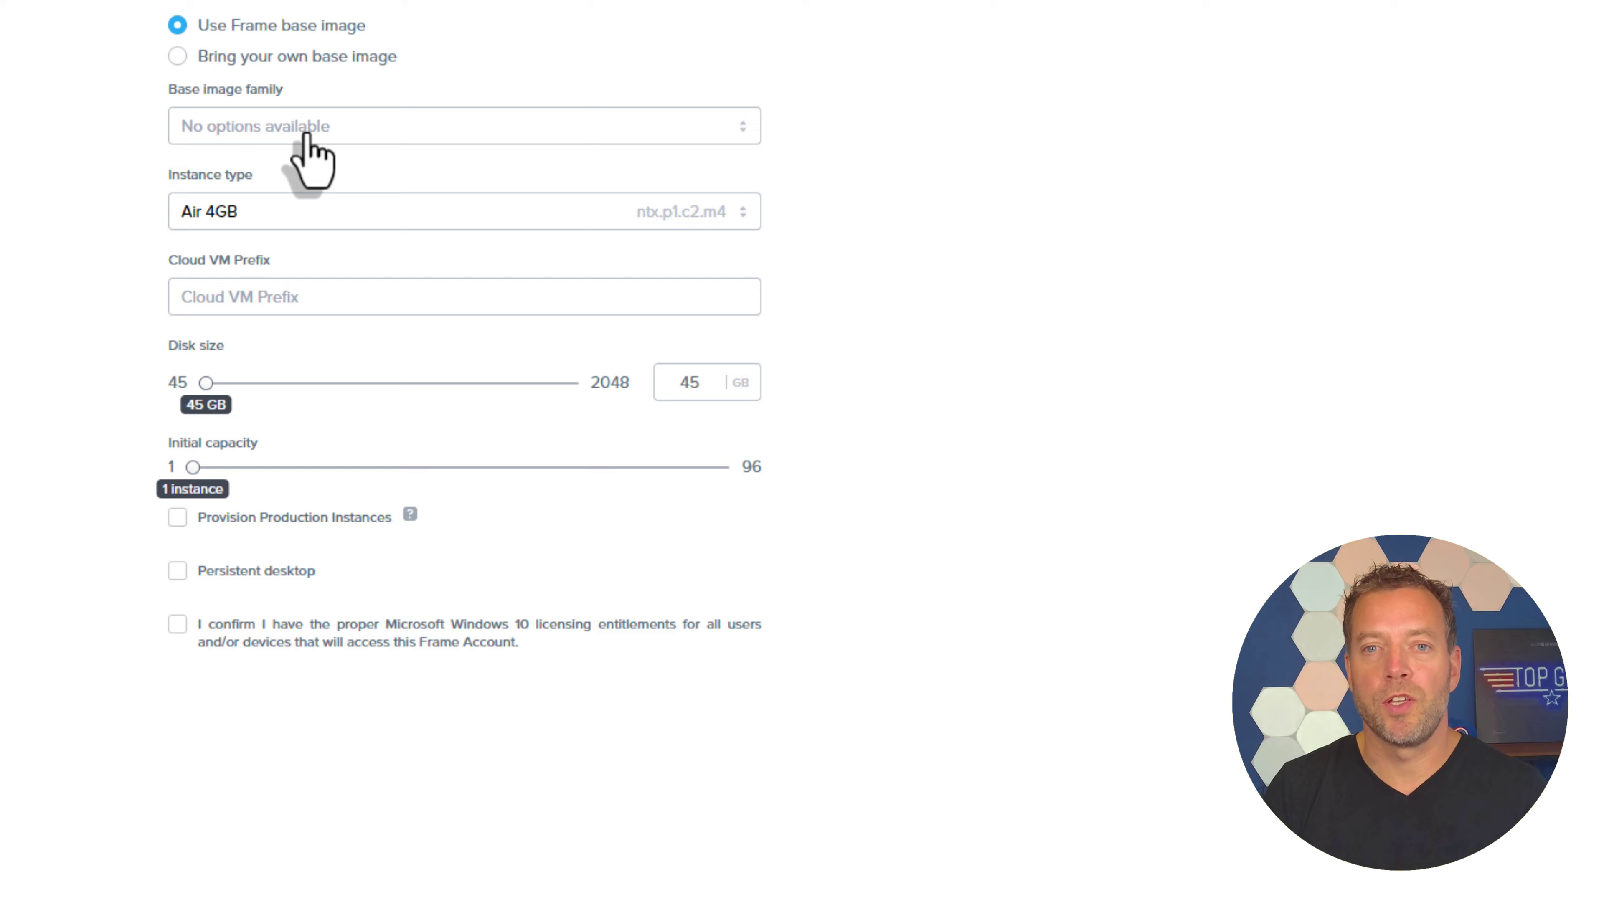
- Use your own Windows 11 image on a Pro 4GB - 2Q instance and confirm licensing
click(175, 100)
click(240, 169)
click(255, 322)
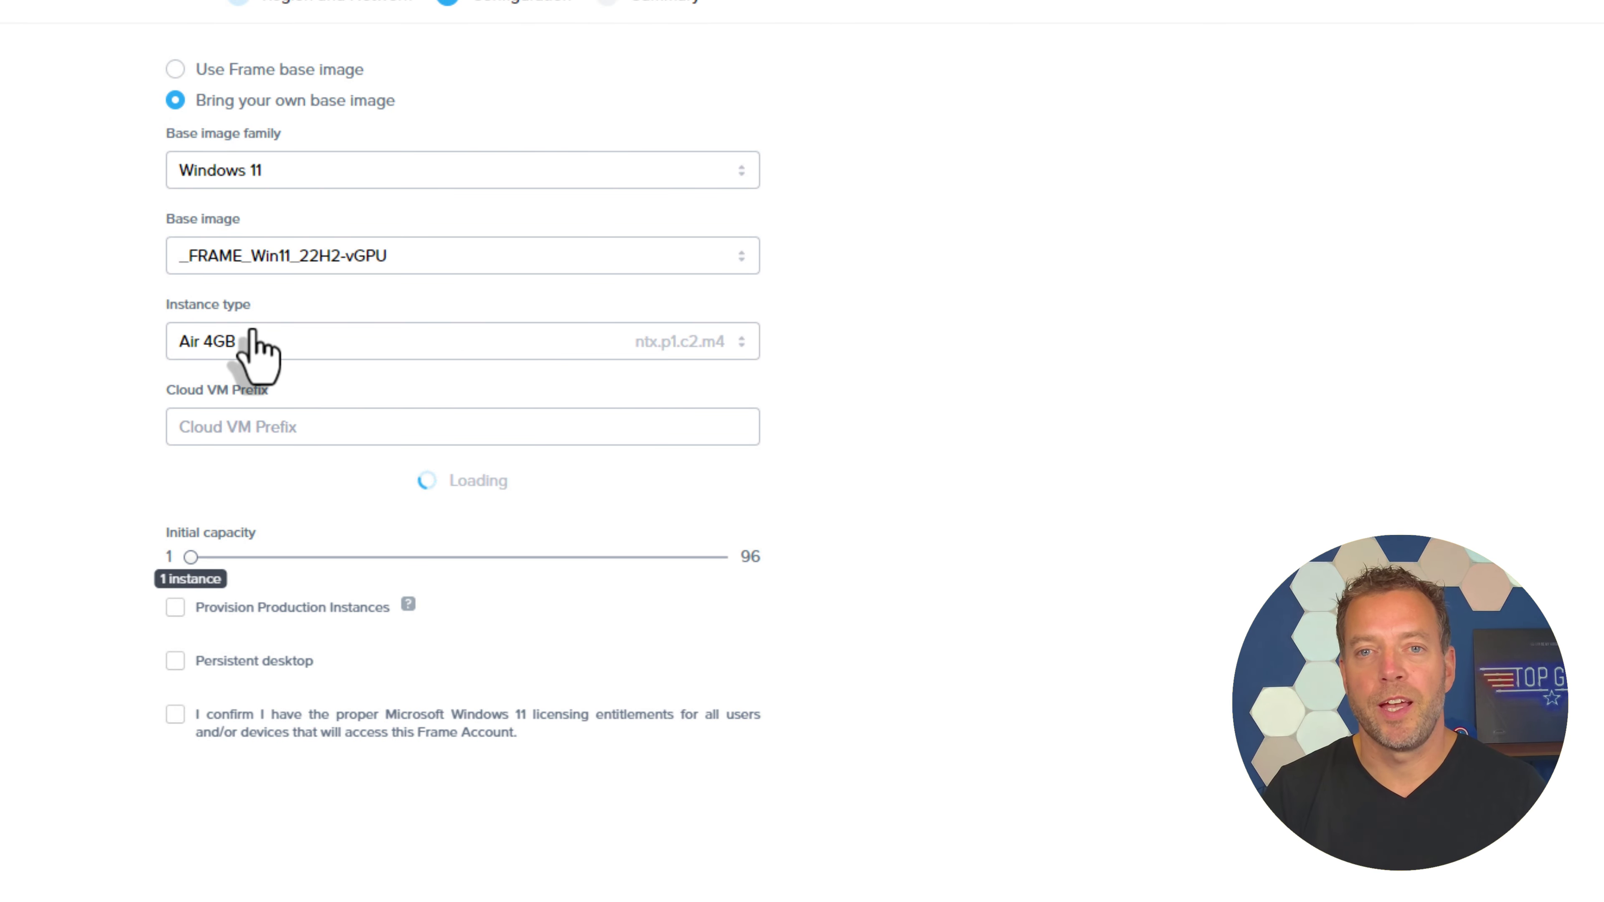
click(265, 344)
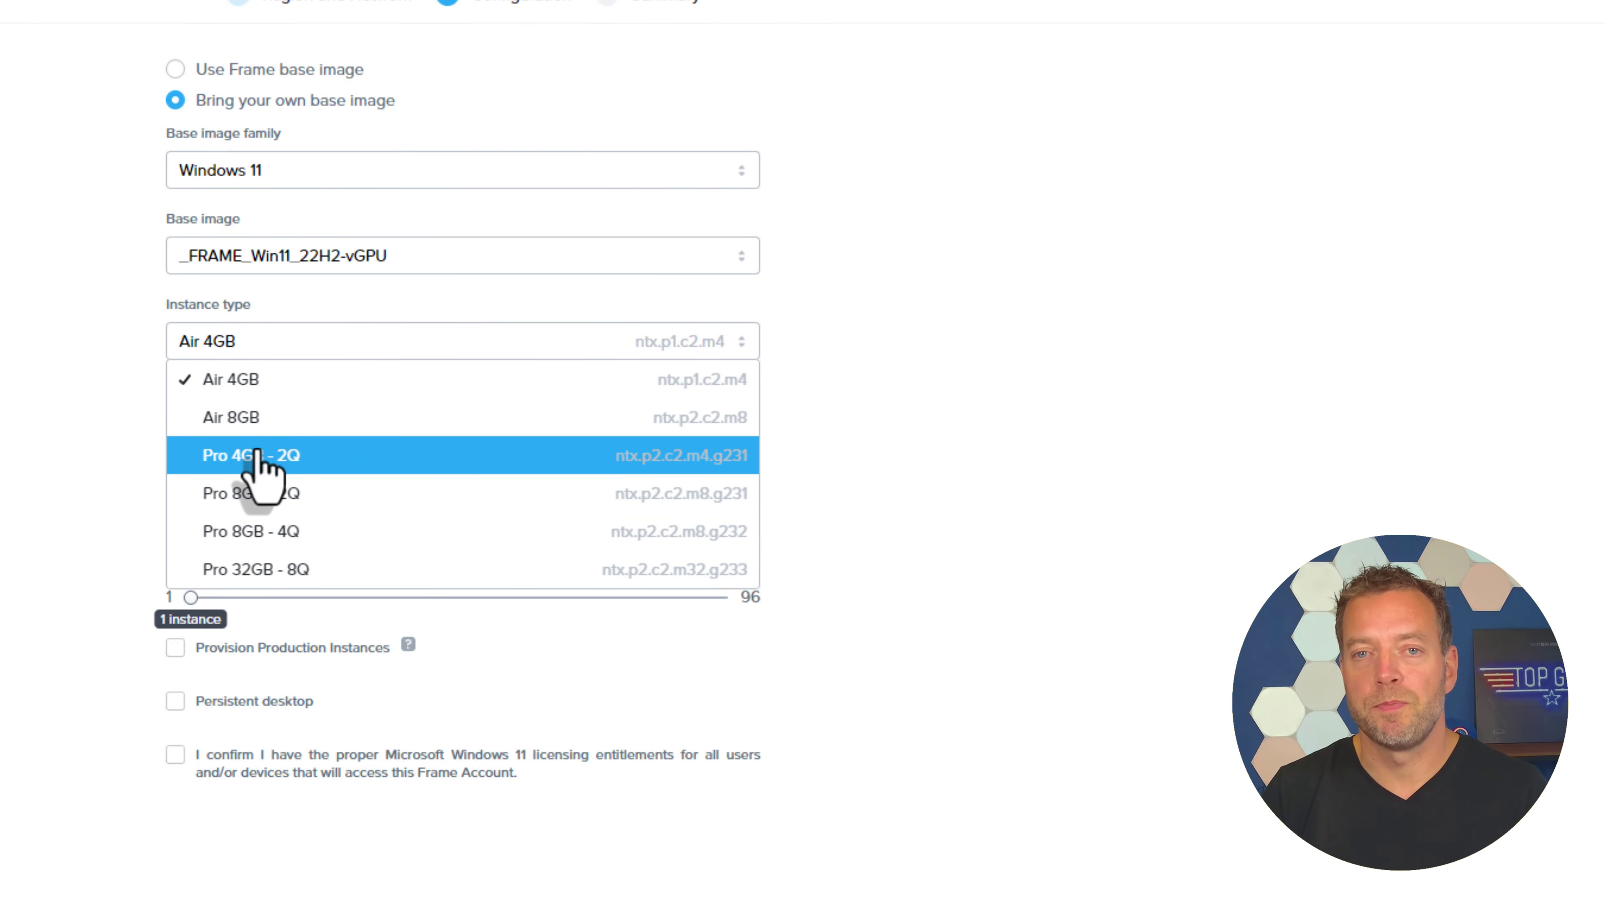
click(253, 458)
click(184, 752)
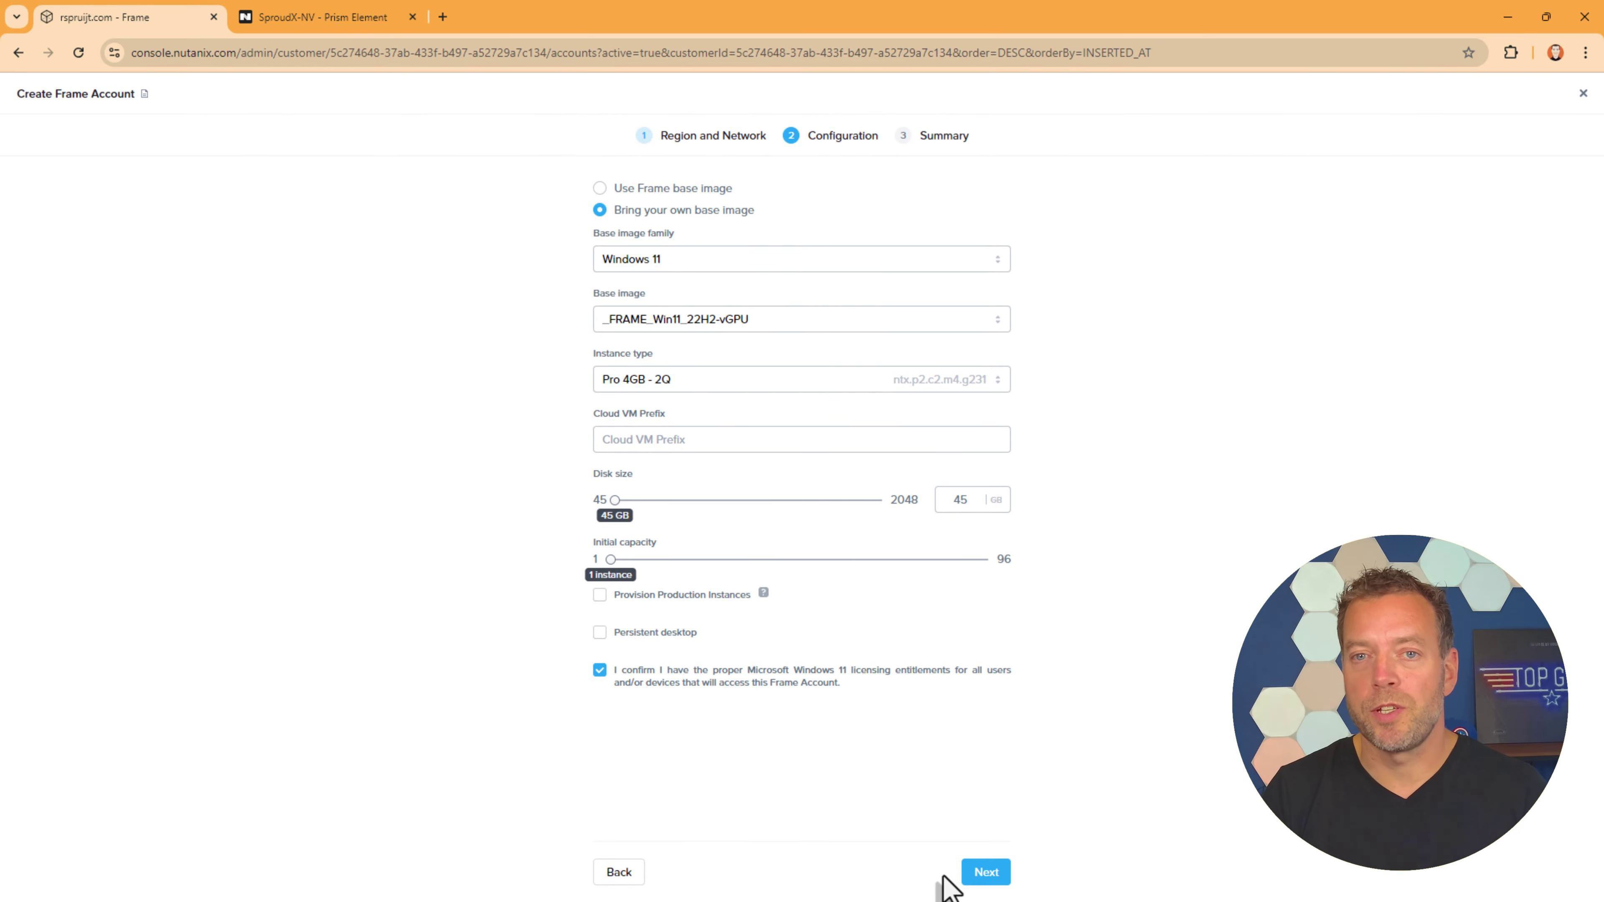
click(982, 875)
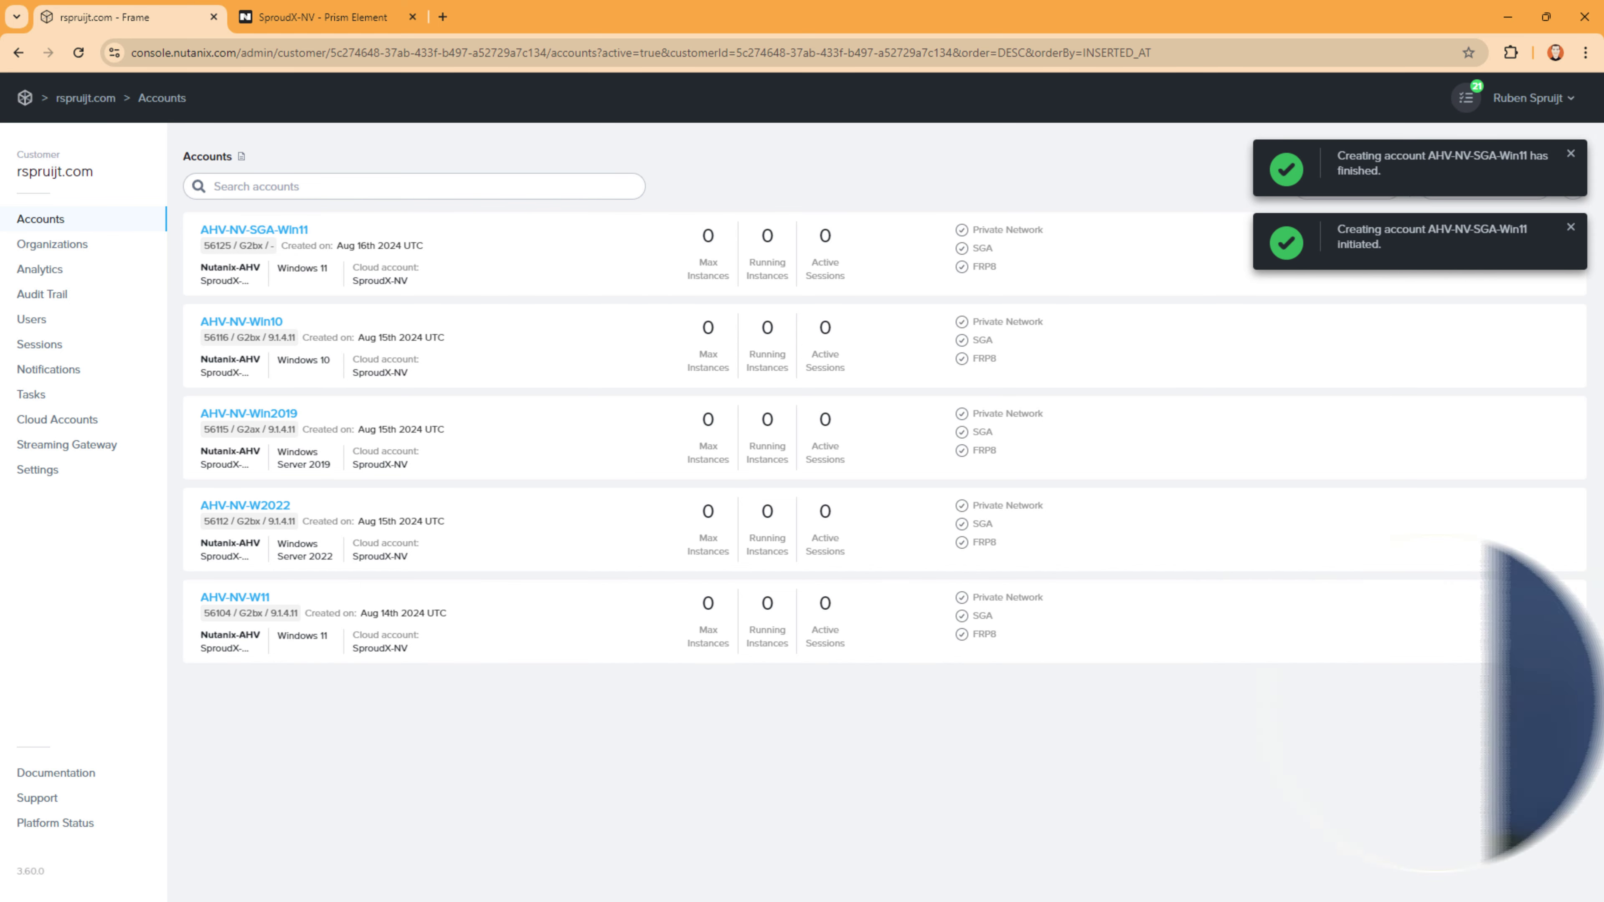
- Start a sandbox session on the AHV-NV-SGA-Win11 account
click(281, 245)
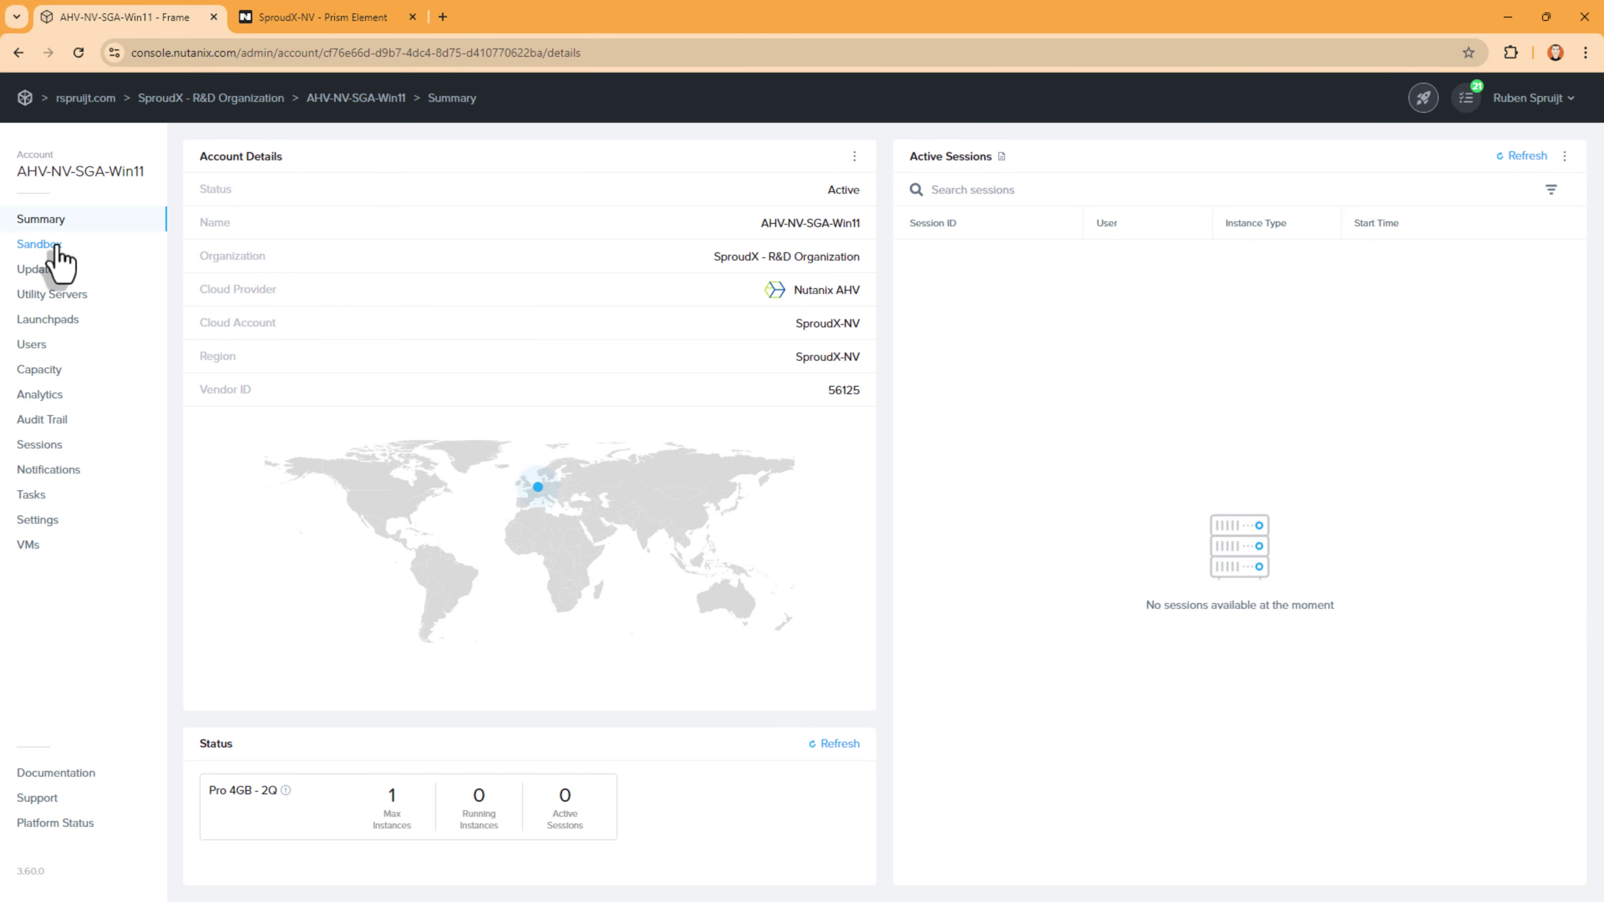
click(58, 256)
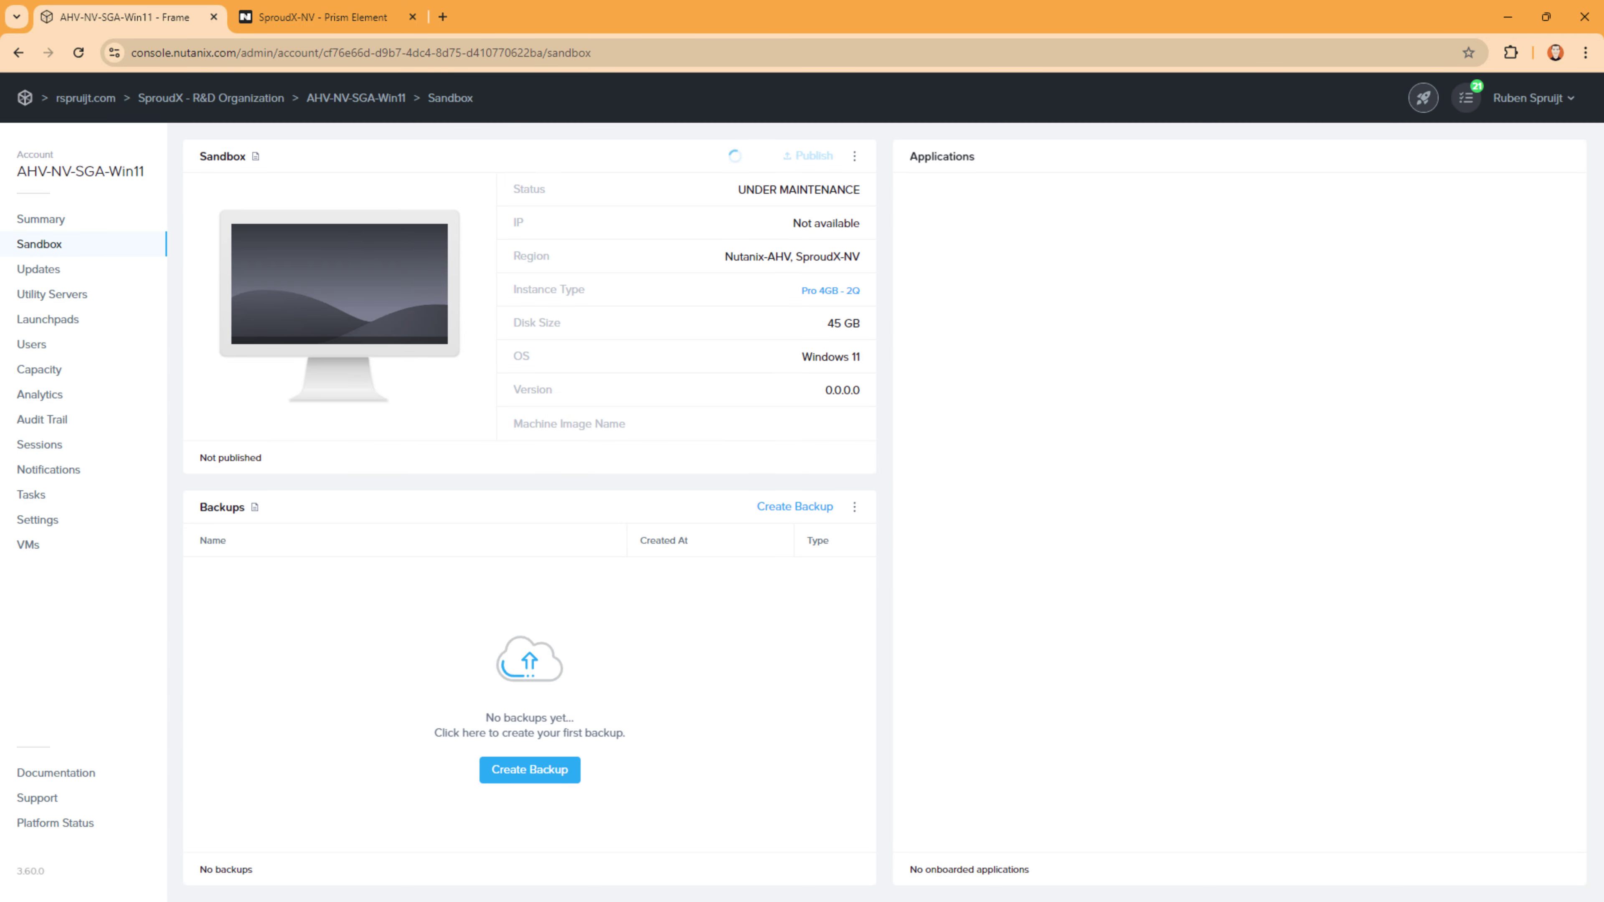
click(734, 158)
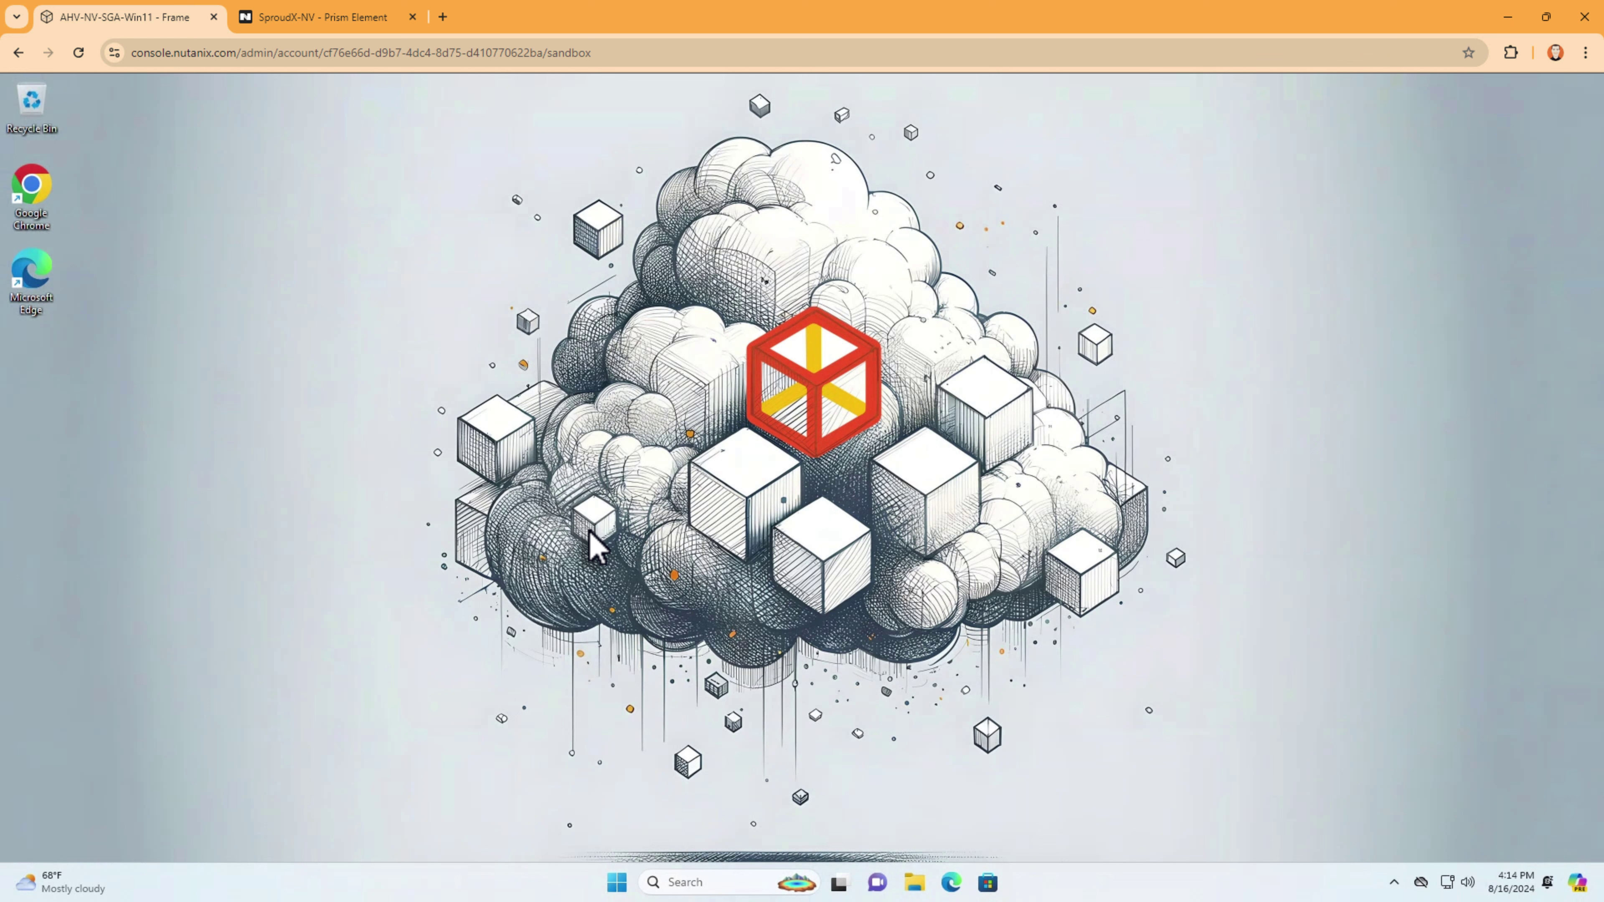
- Check in Task Manager that GPU 0 is an NVIDIA GRID T4-2Q, then close it
right_click(414, 881)
click(470, 813)
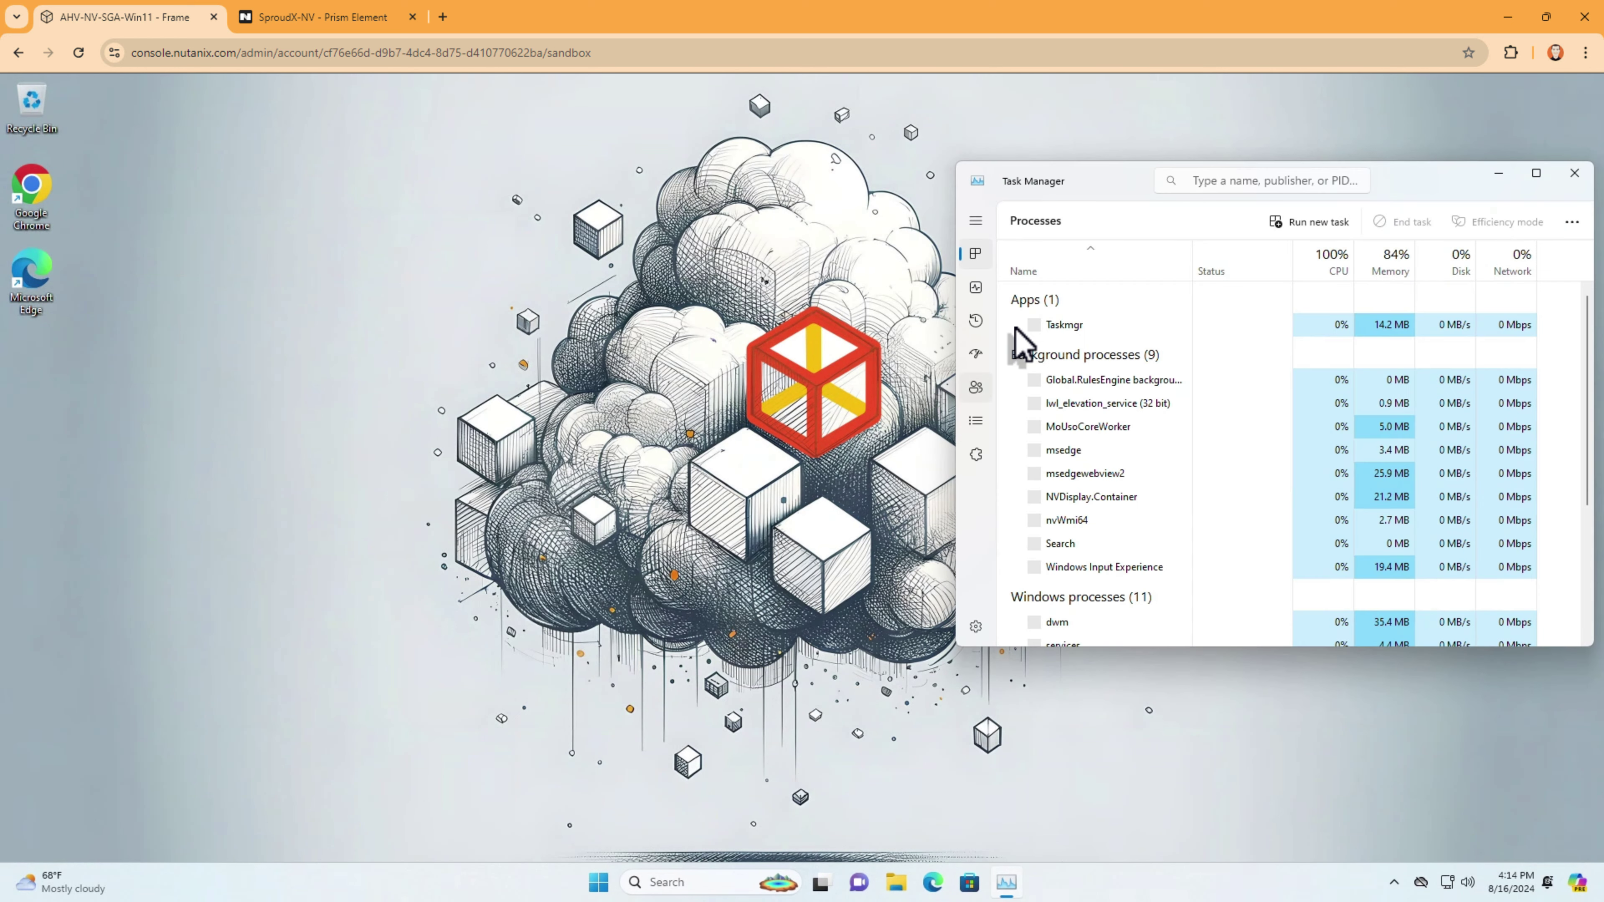
click(975, 287)
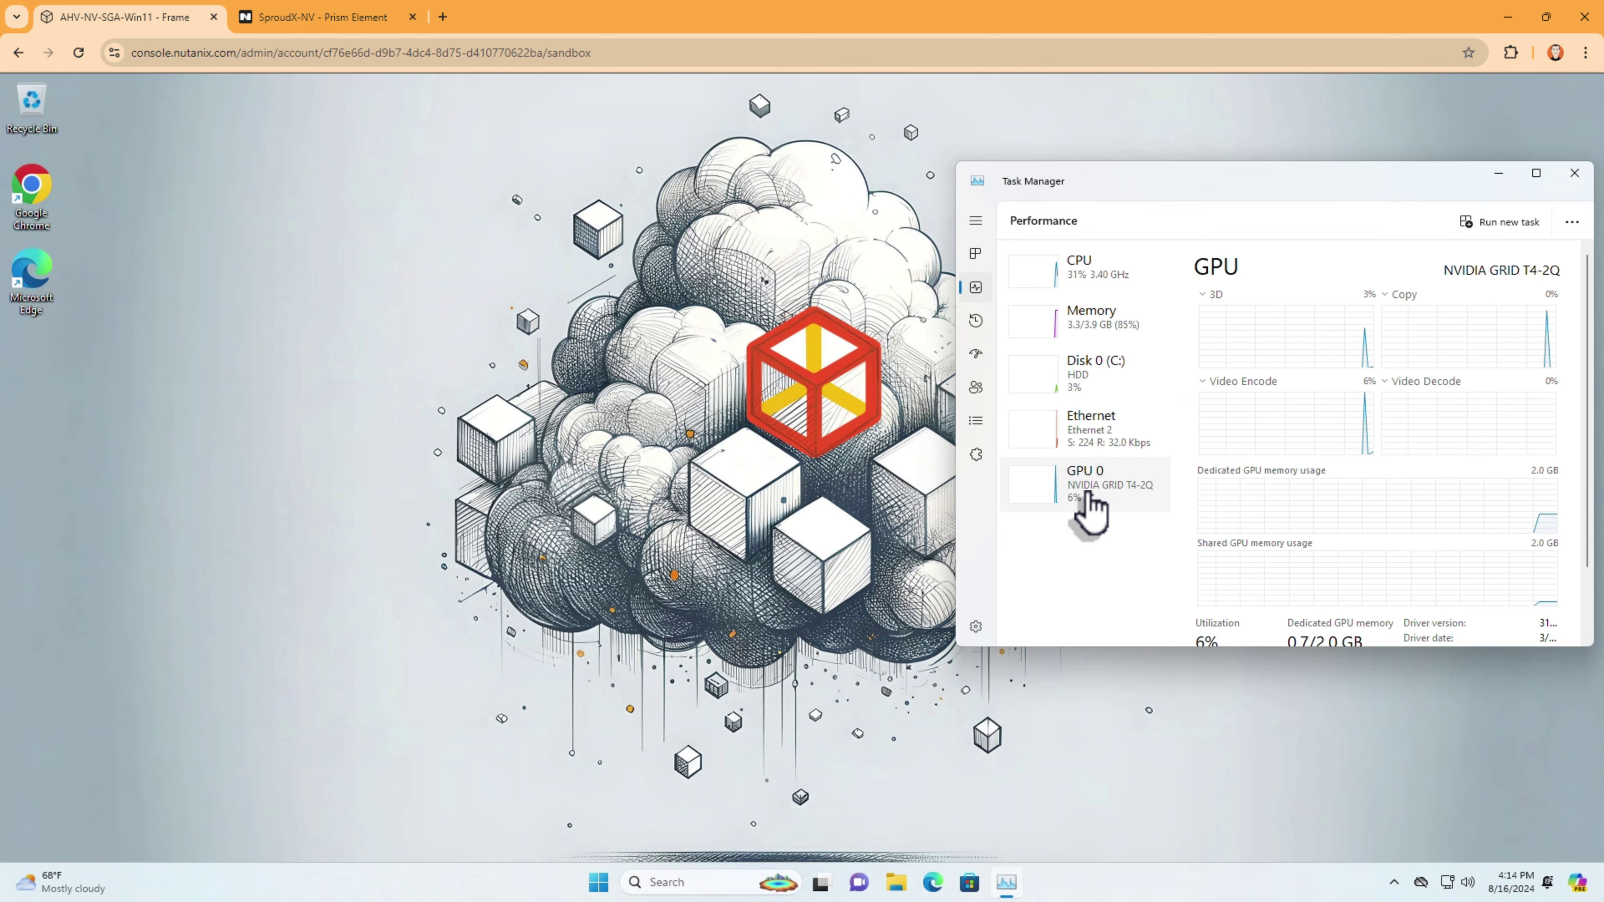
click(1574, 173)
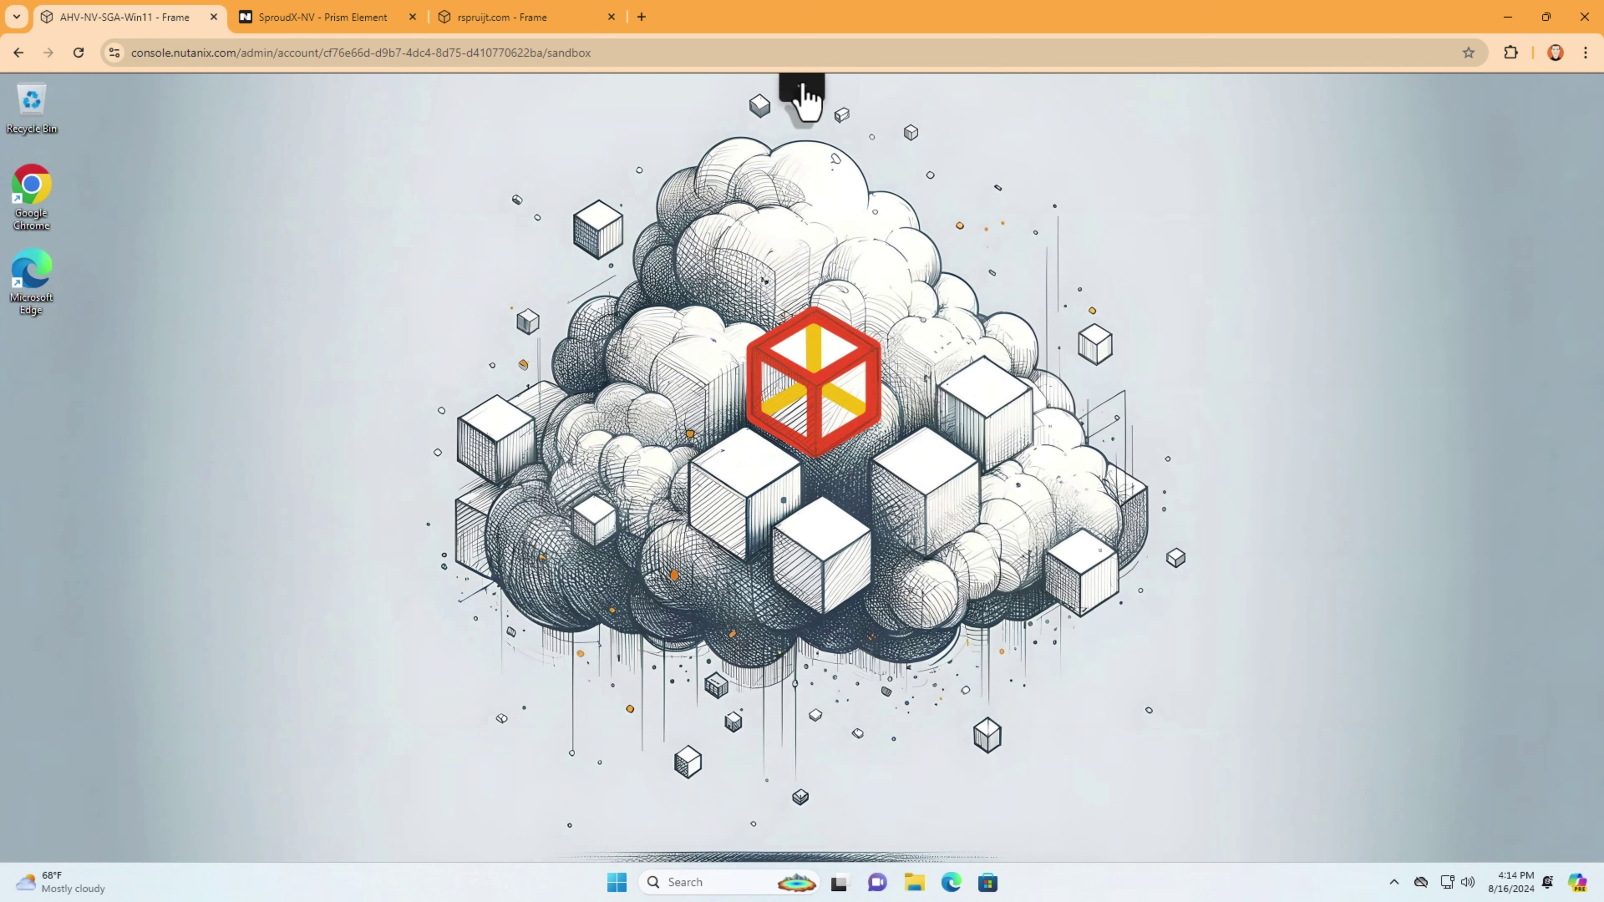
- Quit the streamed session and return to the Sandbox page
mouse_move(802, 95)
click(536, 114)
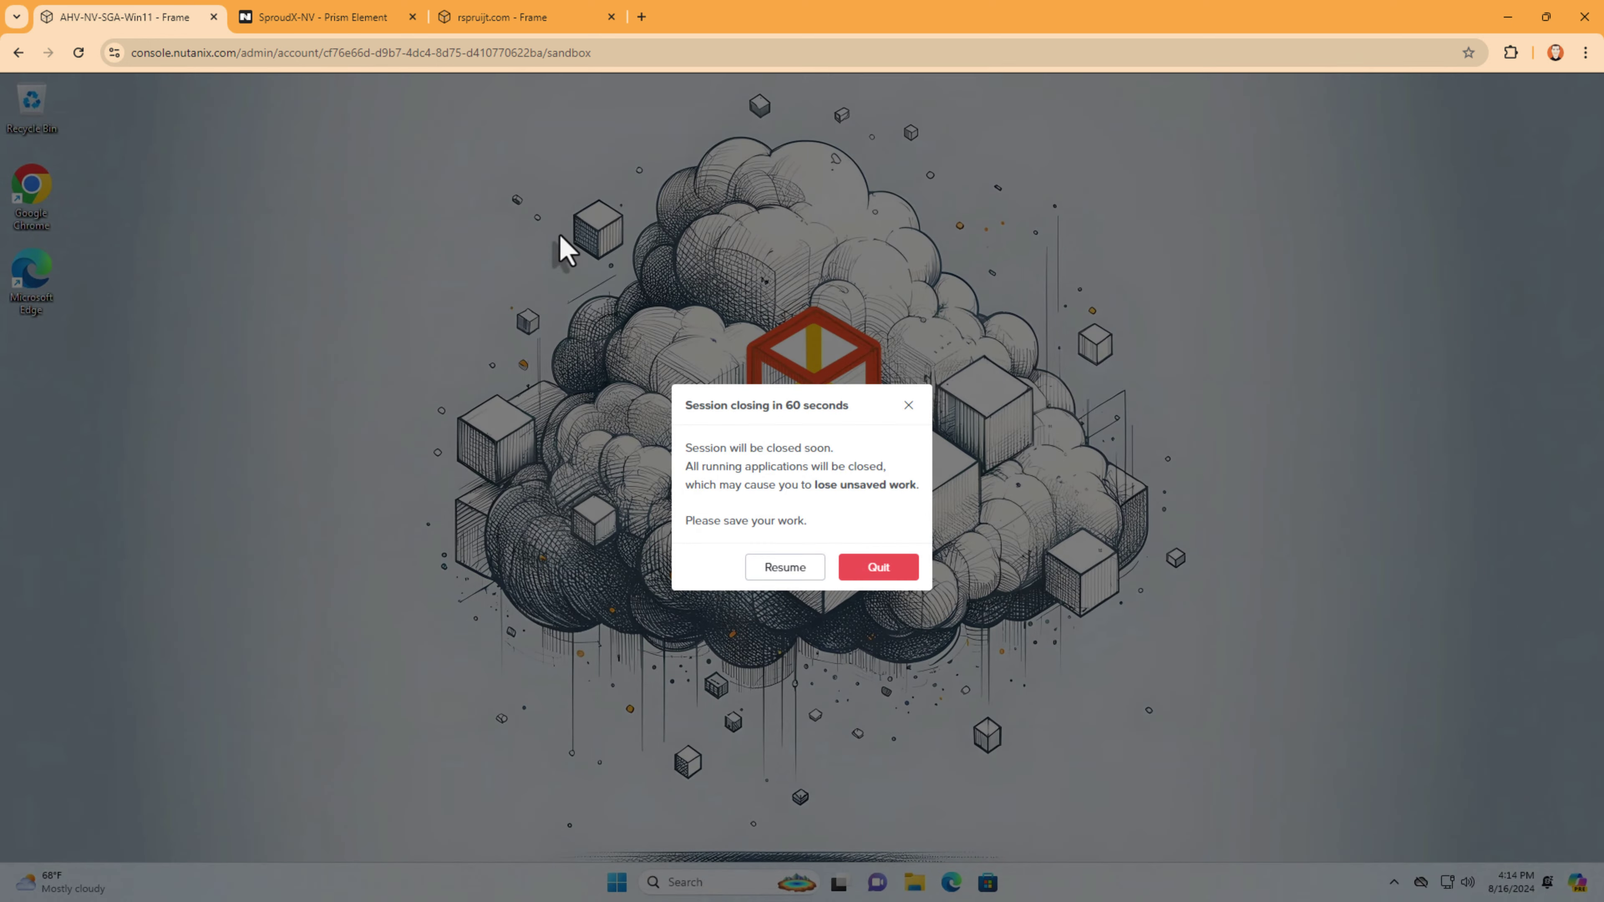
click(869, 571)
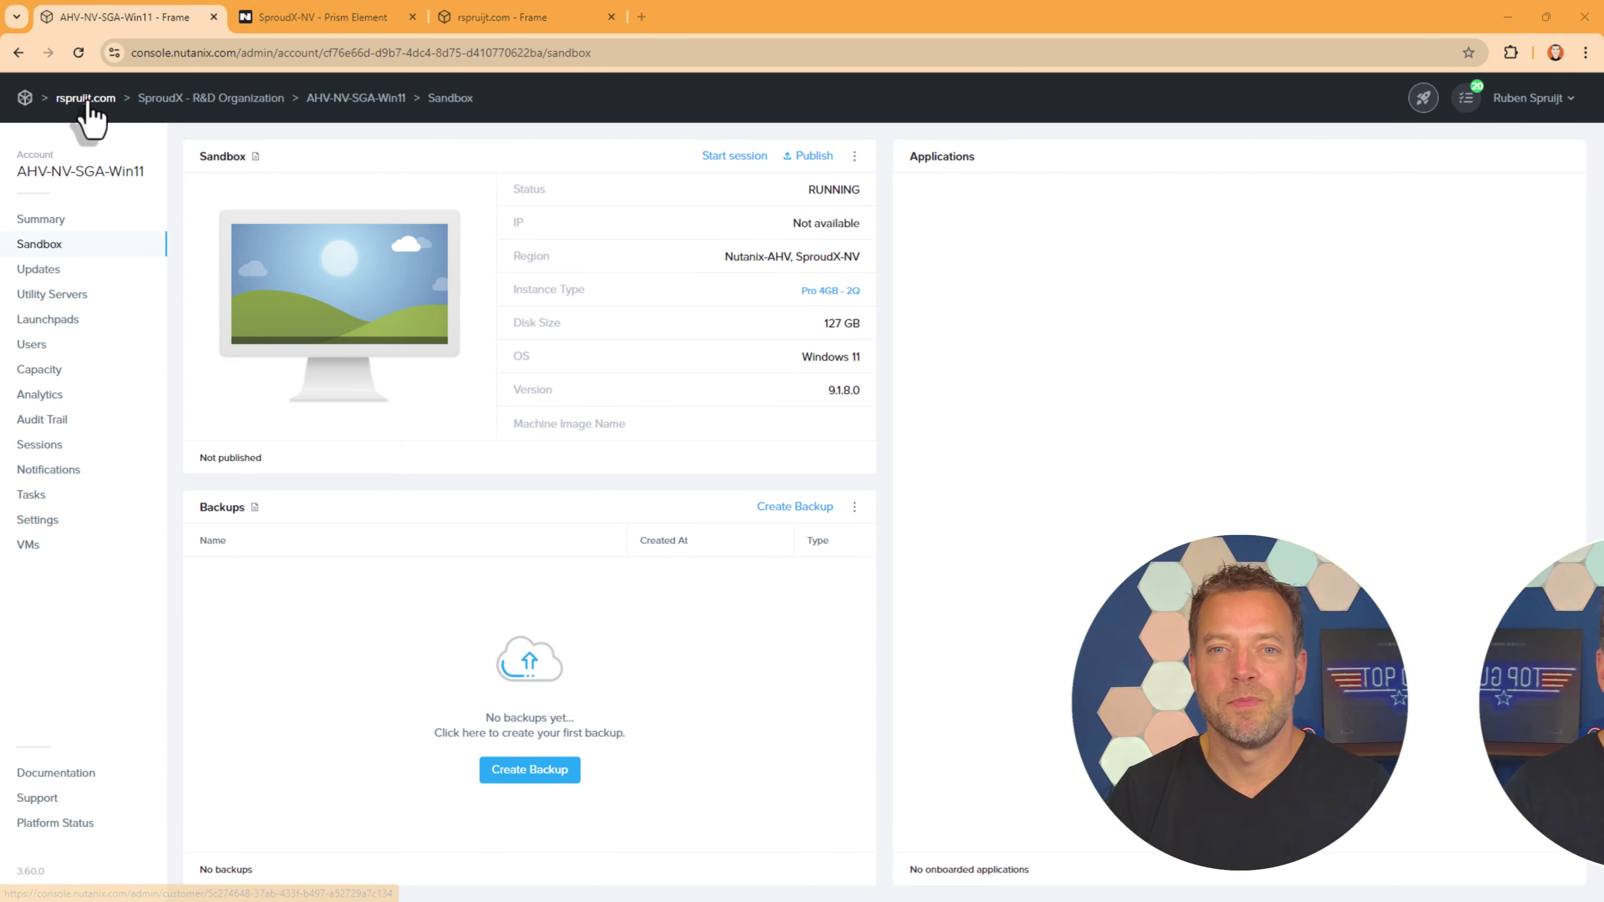
- Open the networking settings of the existing AHV-NV-W11 account
click(85, 98)
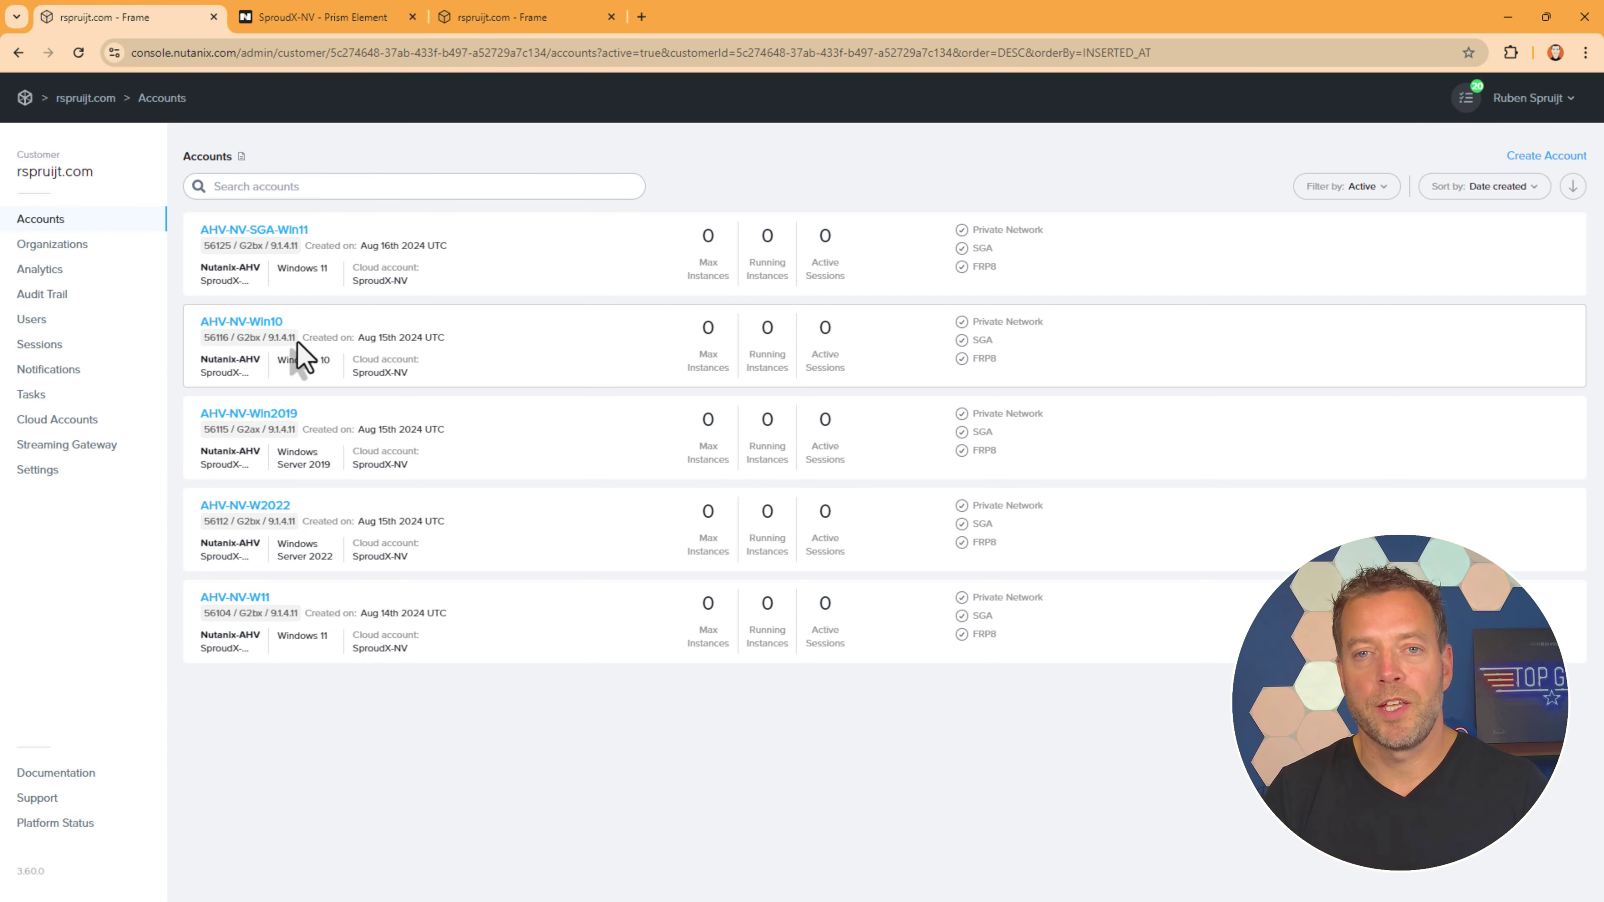
click(240, 600)
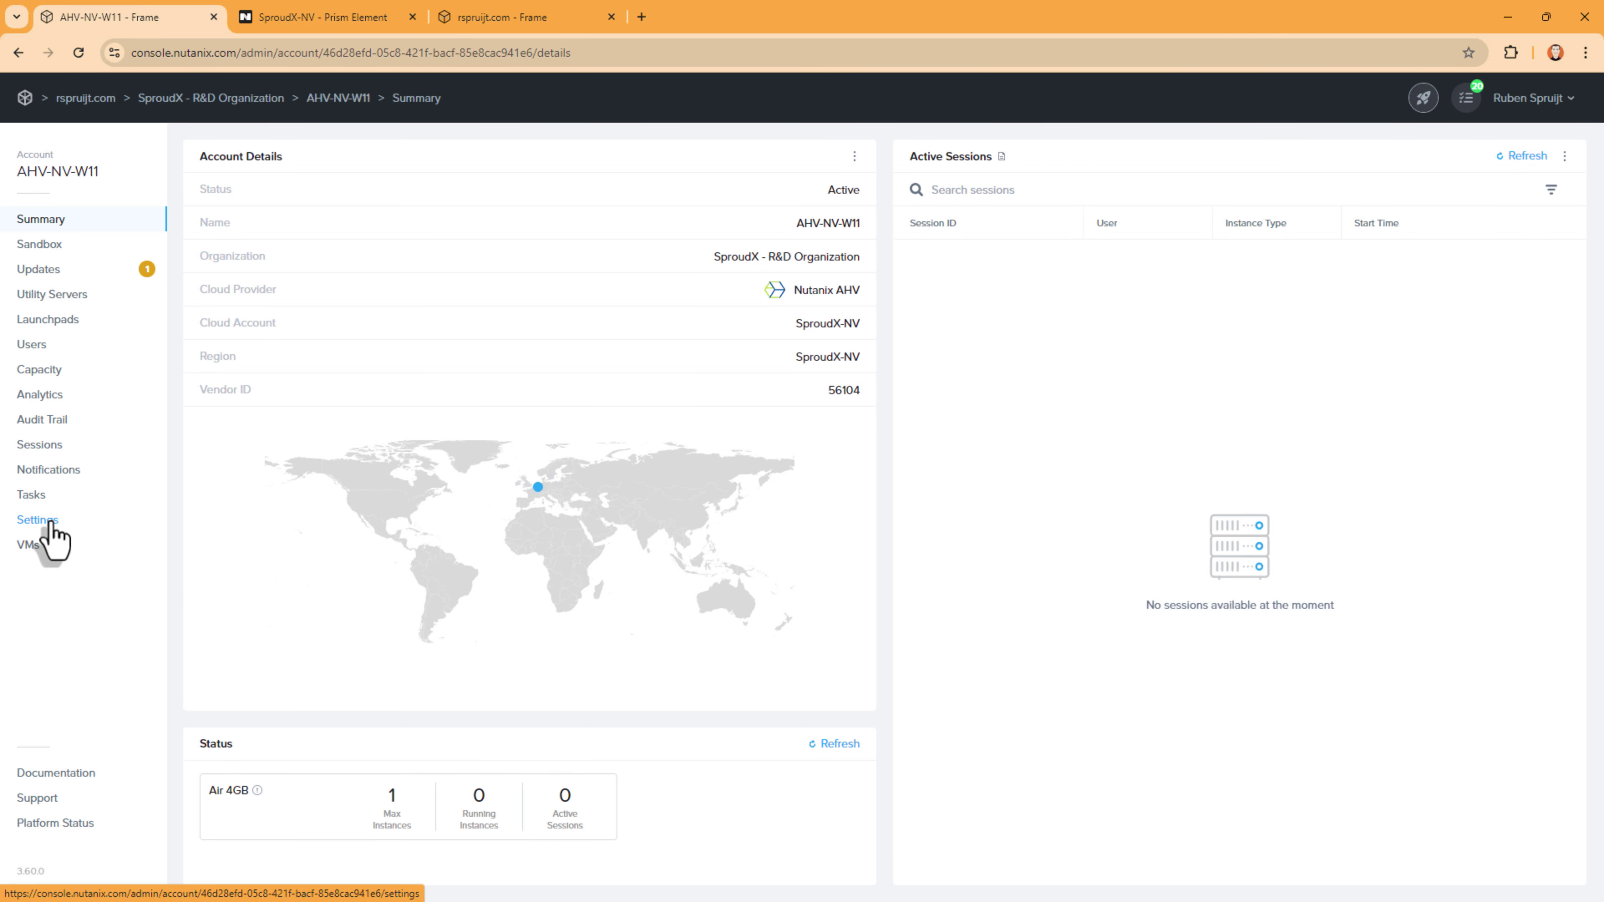
click(51, 522)
click(366, 157)
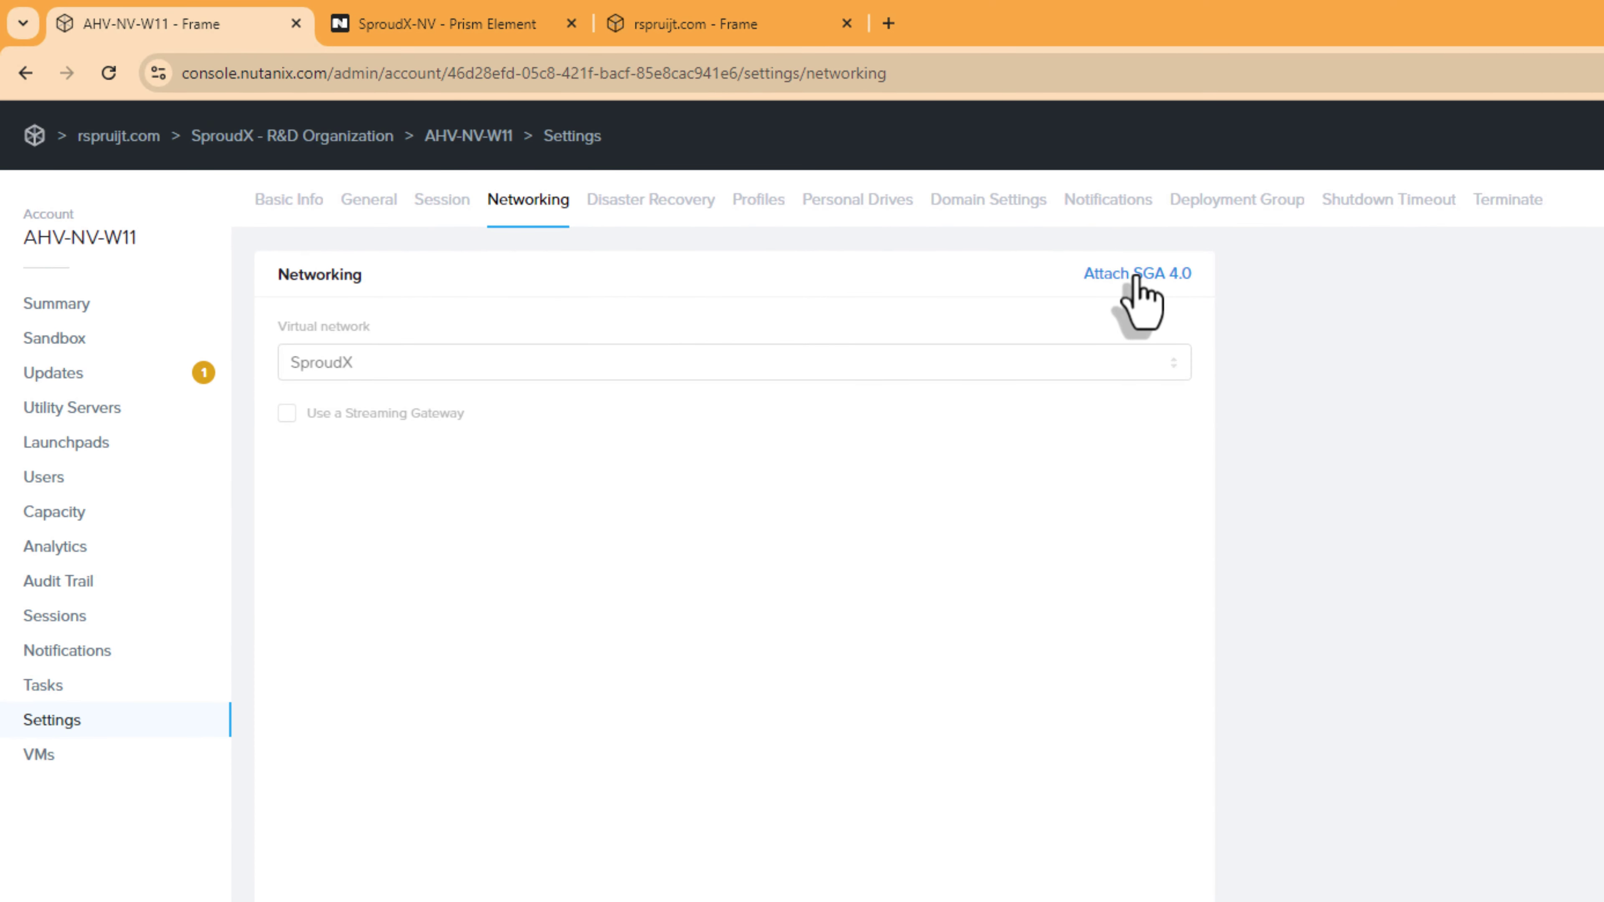
- Attach to SGA 4.0, selecting Streaming Gateway AHV - rspruijt.com
click(1135, 276)
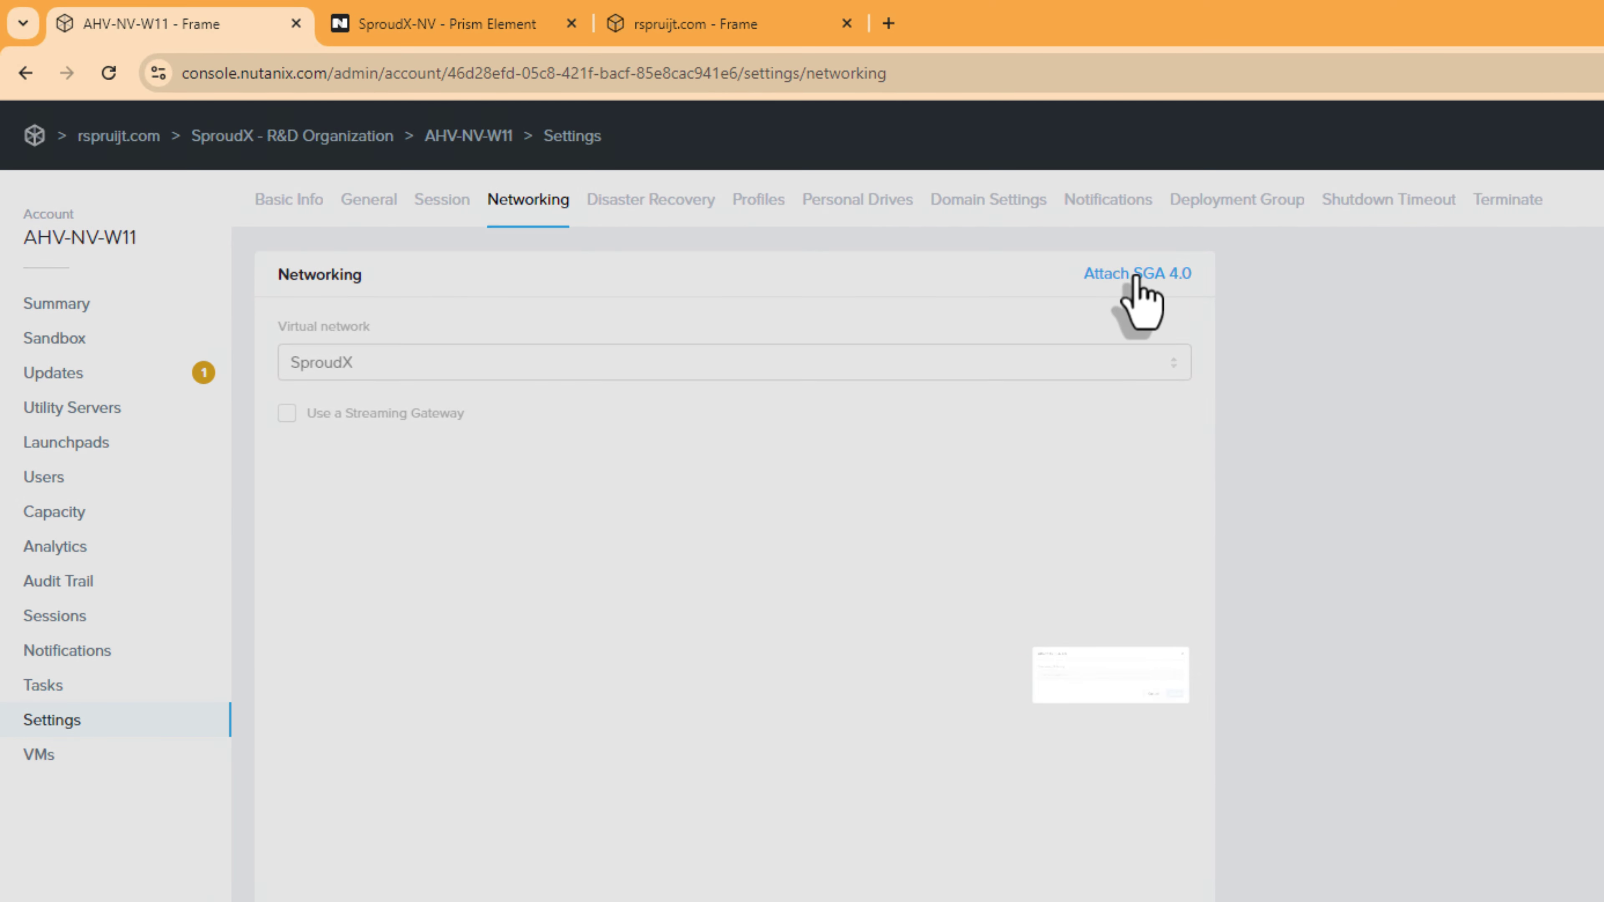
click(870, 676)
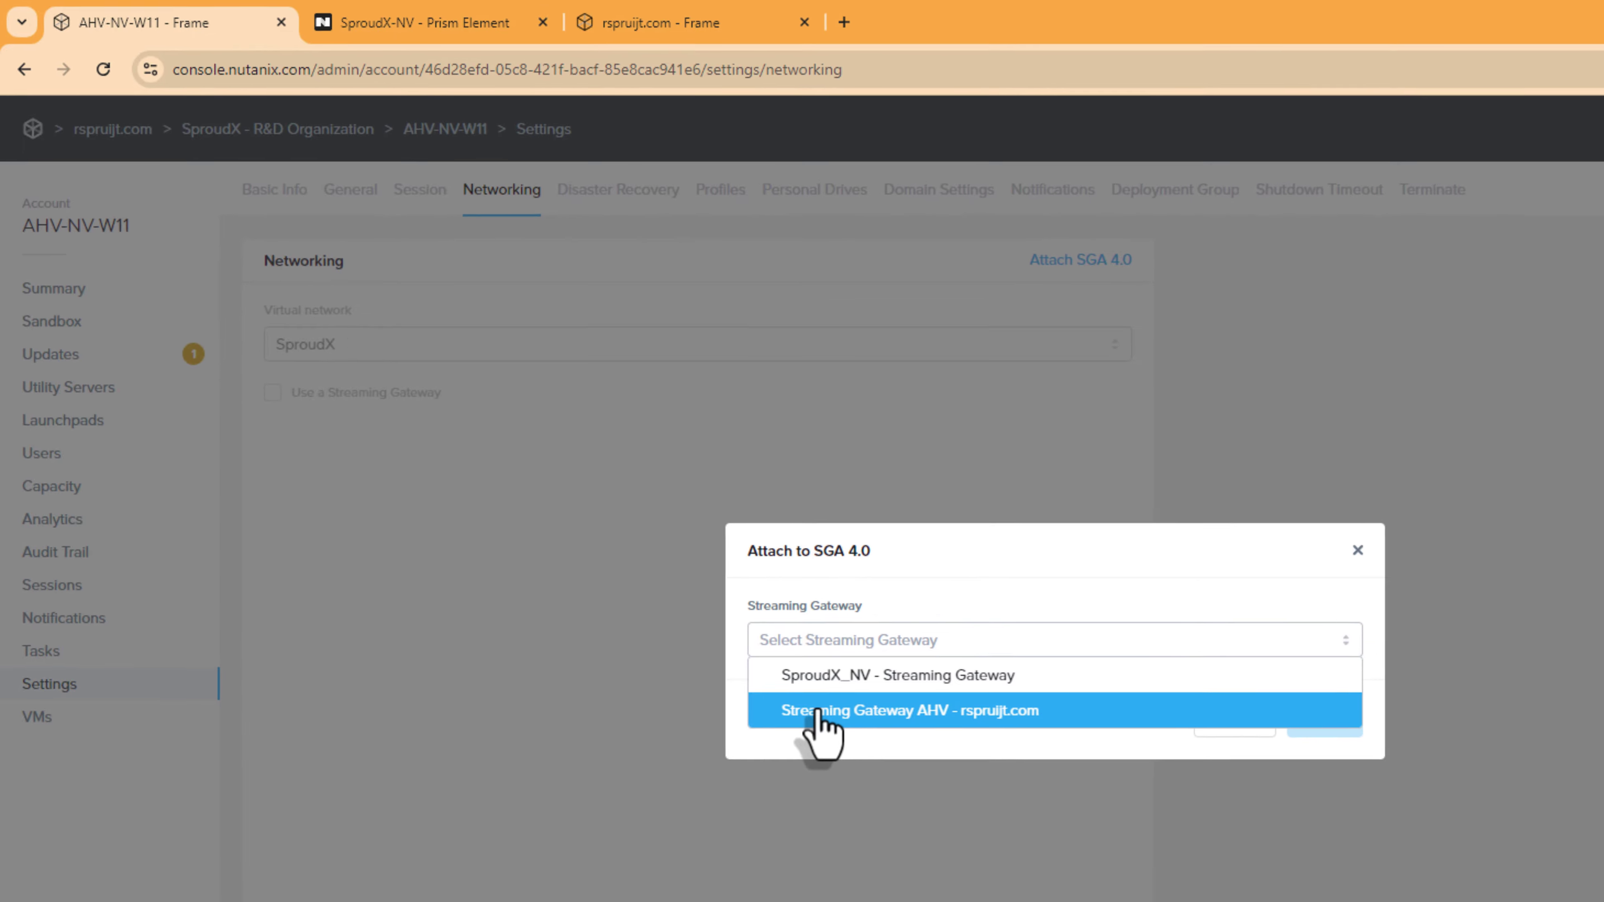
click(818, 711)
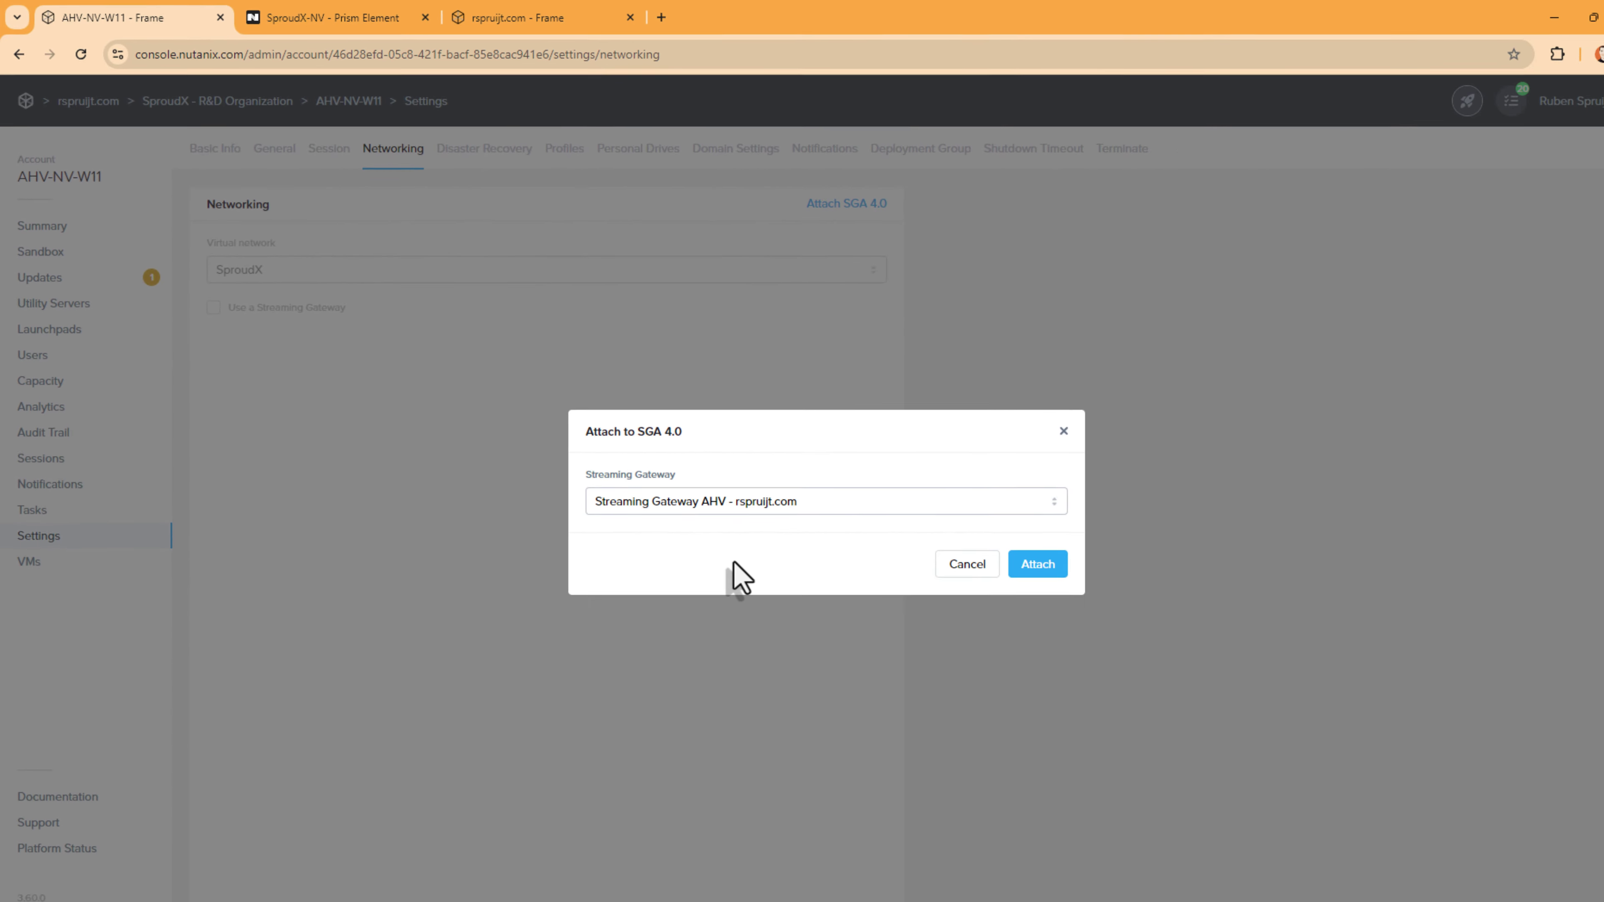